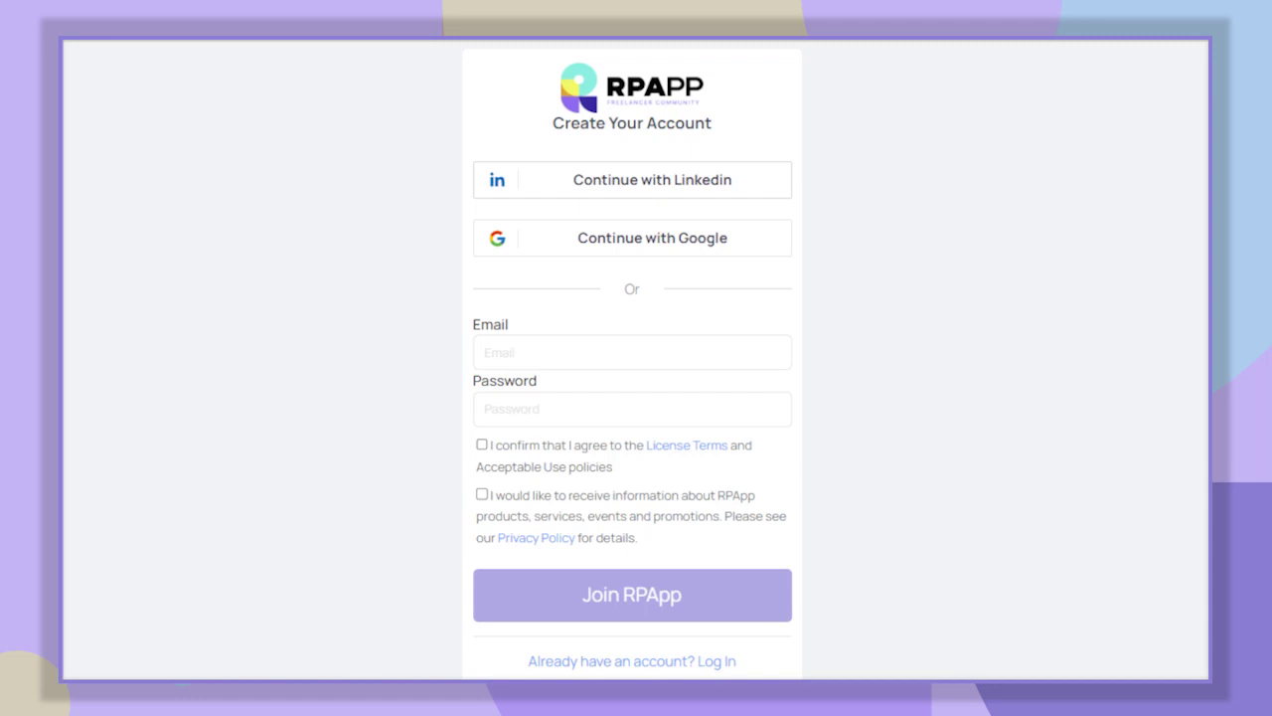
- Register with the sign-up e-mail and password, accept the license terms, opt into updates, and join
click(632, 352)
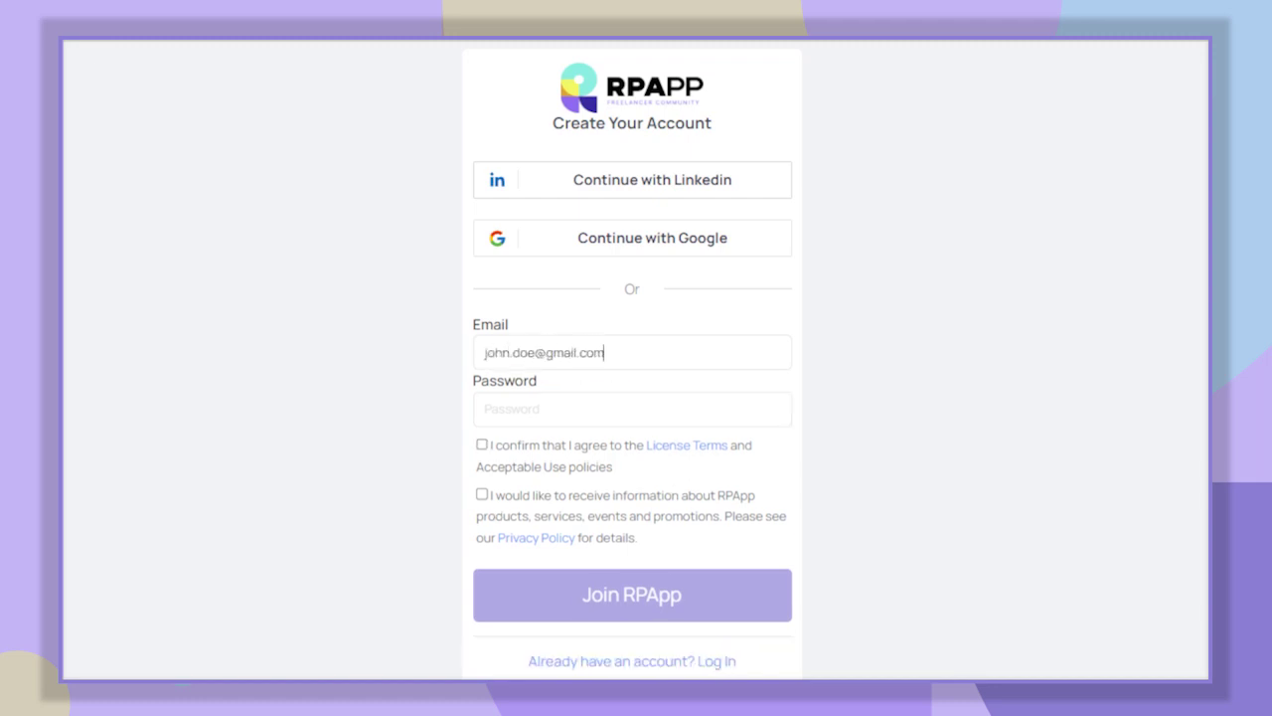
click(632, 409)
click(482, 444)
click(482, 494)
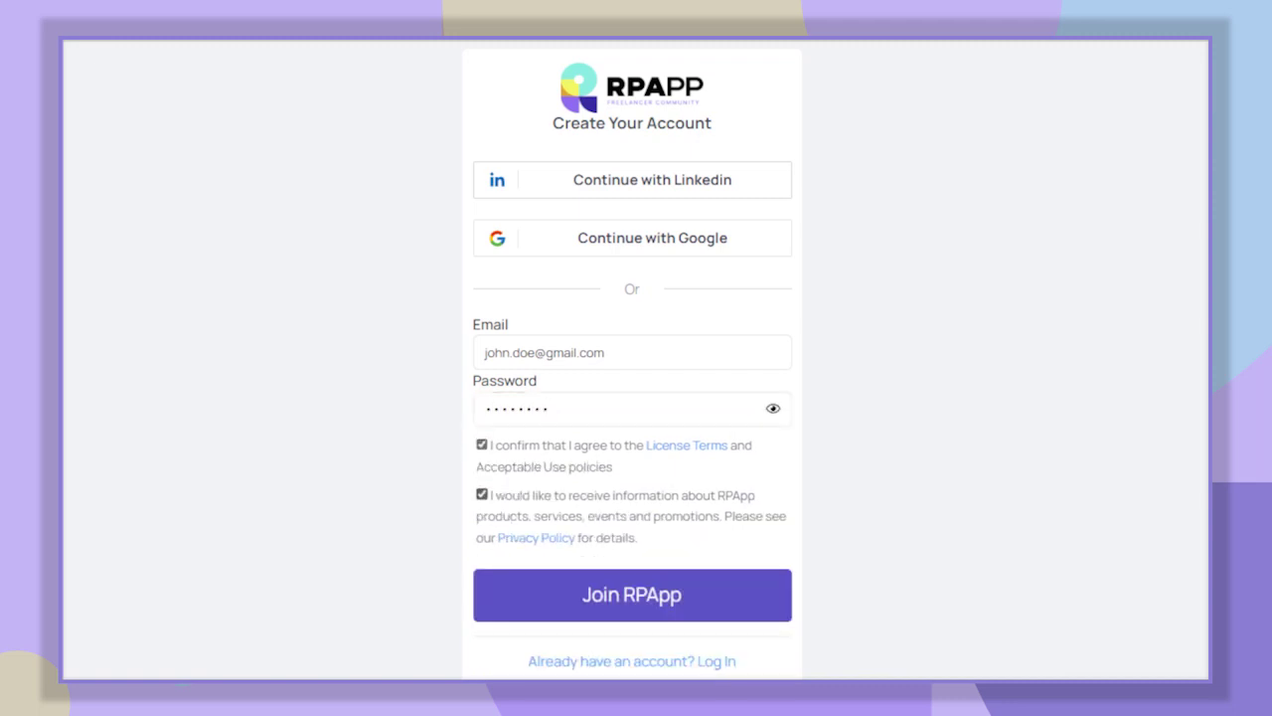
click(753, 607)
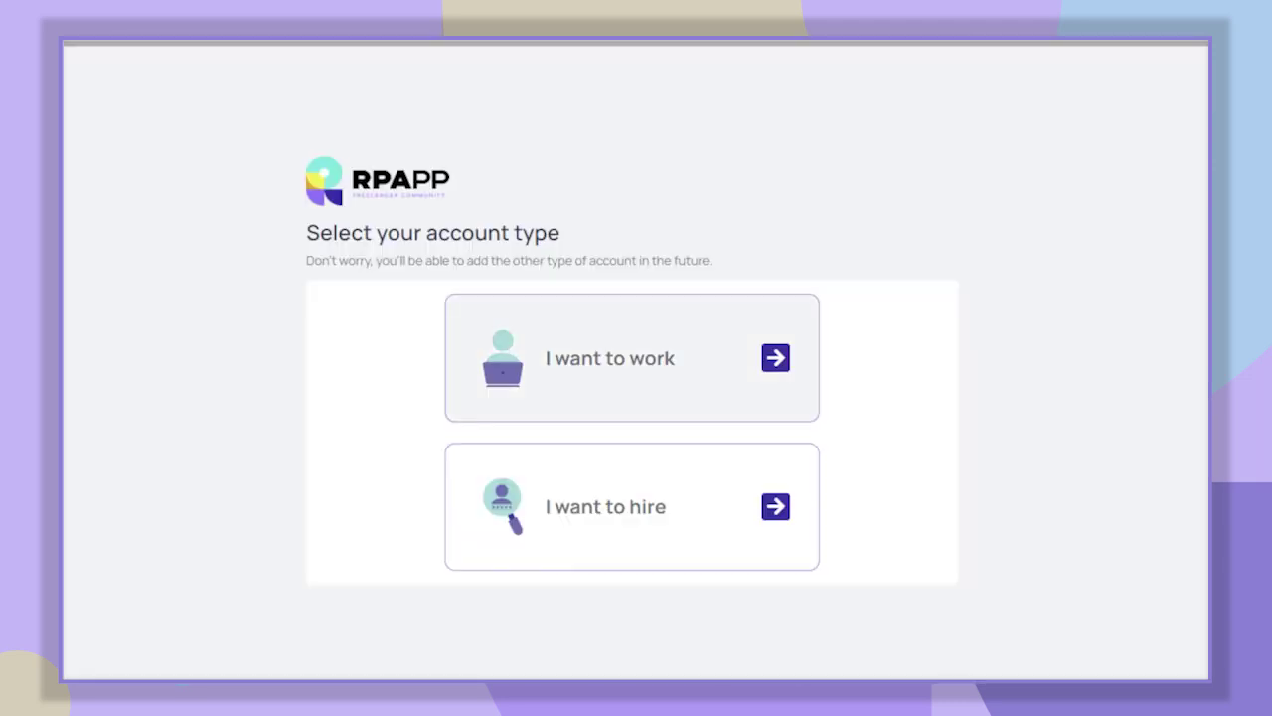
- Choose the find-work account type and enter the first name, last name and birth date 15/06/1995
click(716, 392)
text(John)
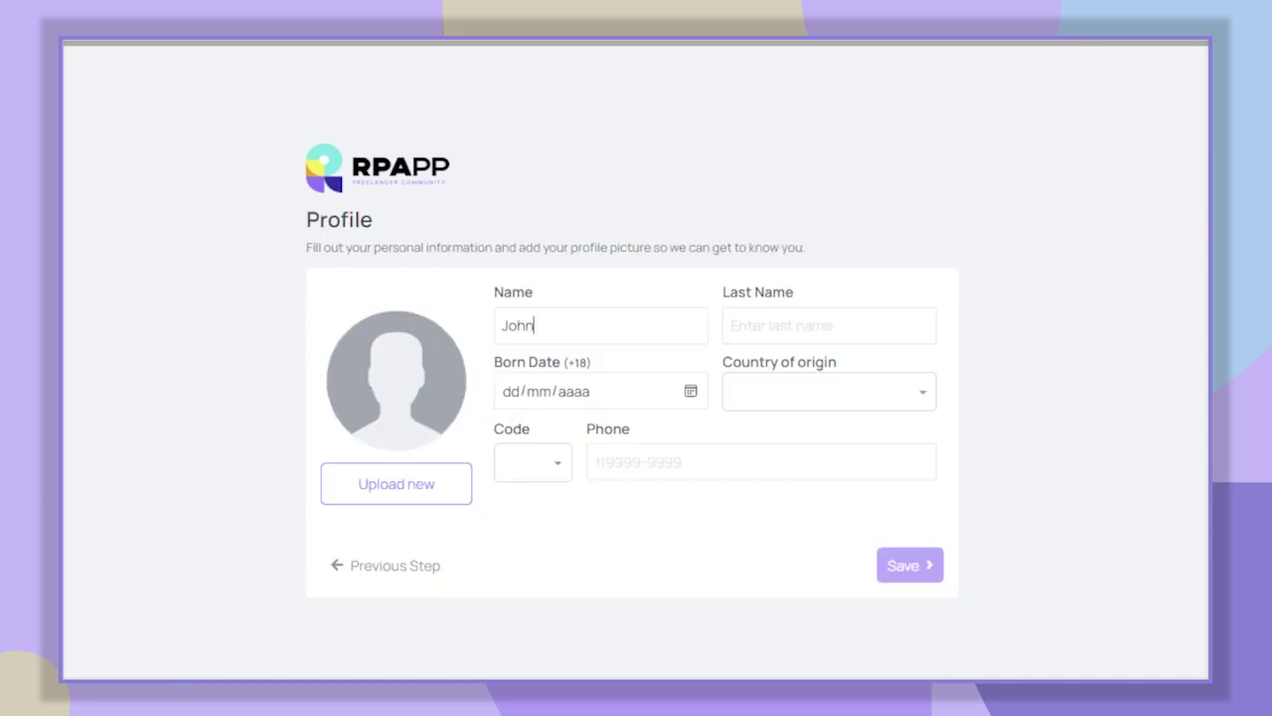
click(829, 325)
text(Doe)
click(510, 390)
text(15/06/1)
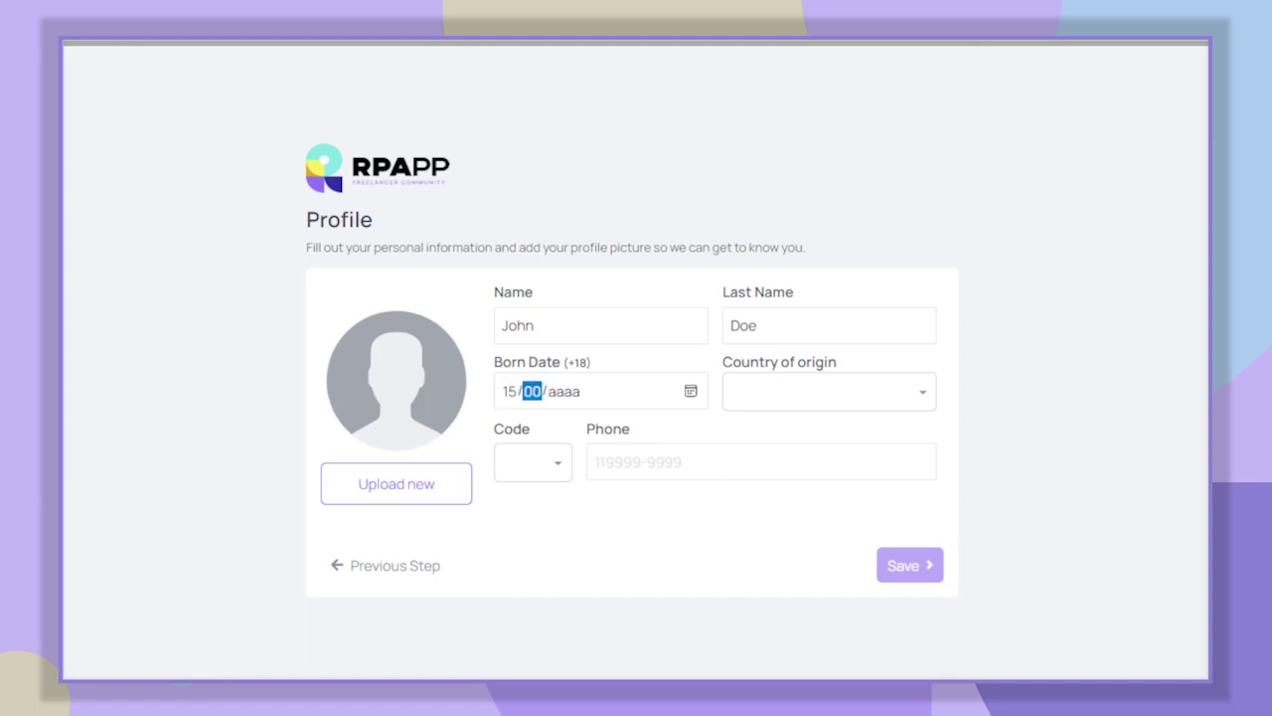
text(995)
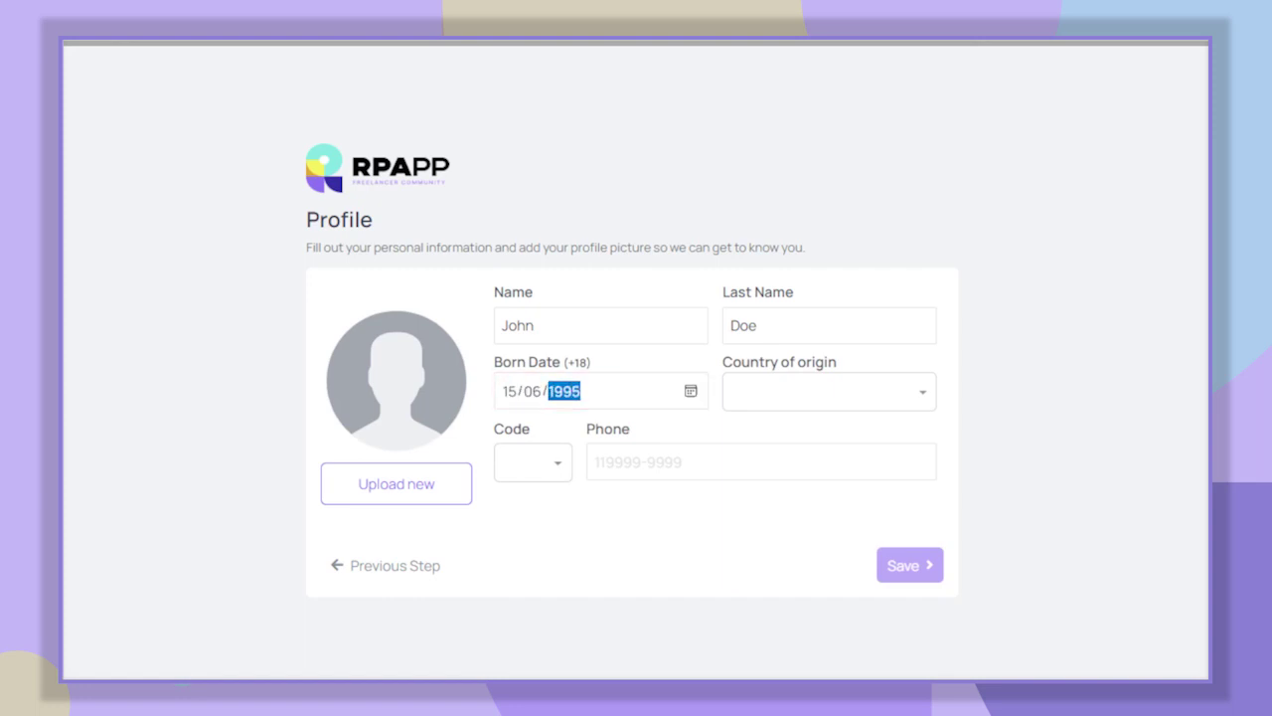
- Set United States as country of origin and +1 dialing code, enter the phone number, and save
click(829, 390)
text(uni)
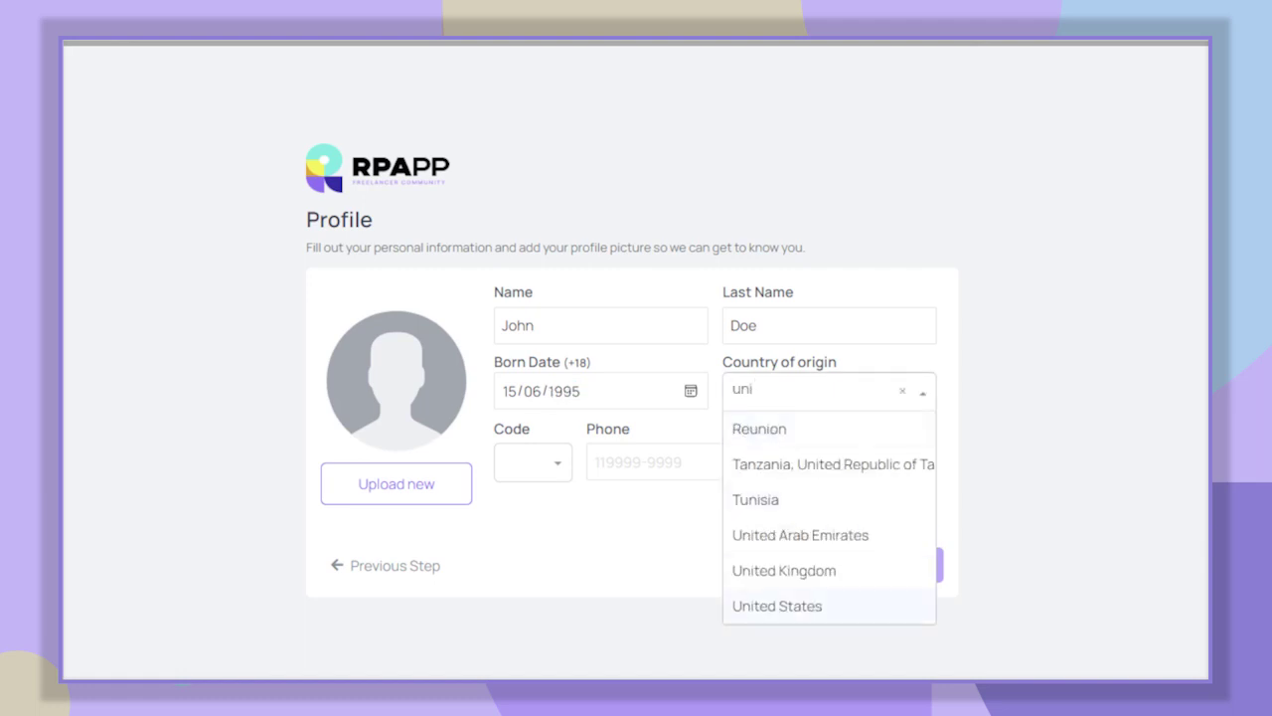
key(Return)
key(Tab)
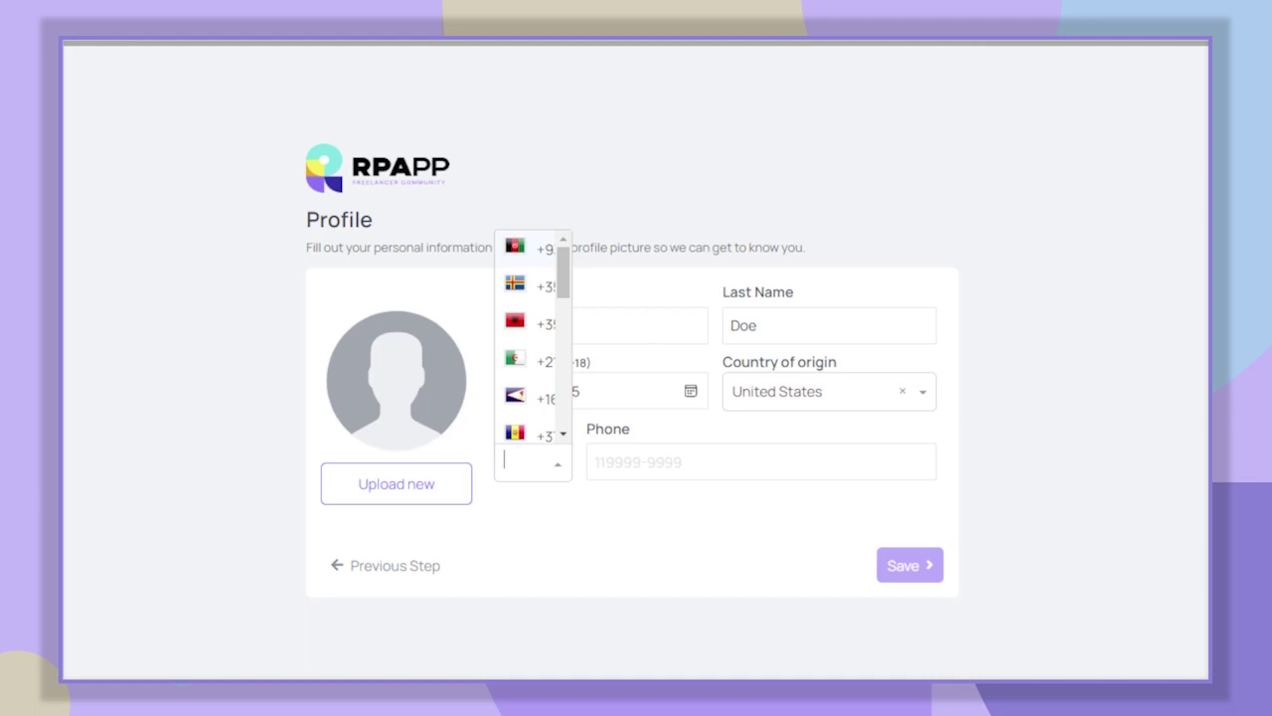
text(uni)
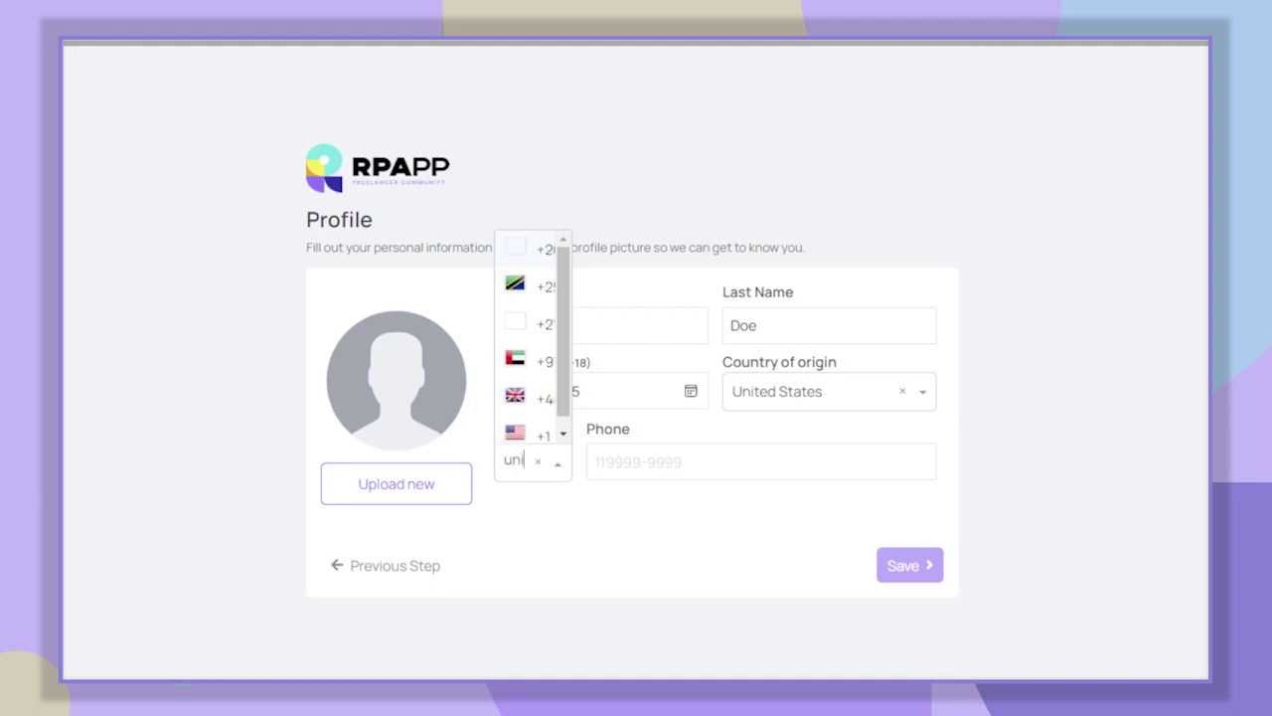
key(Return)
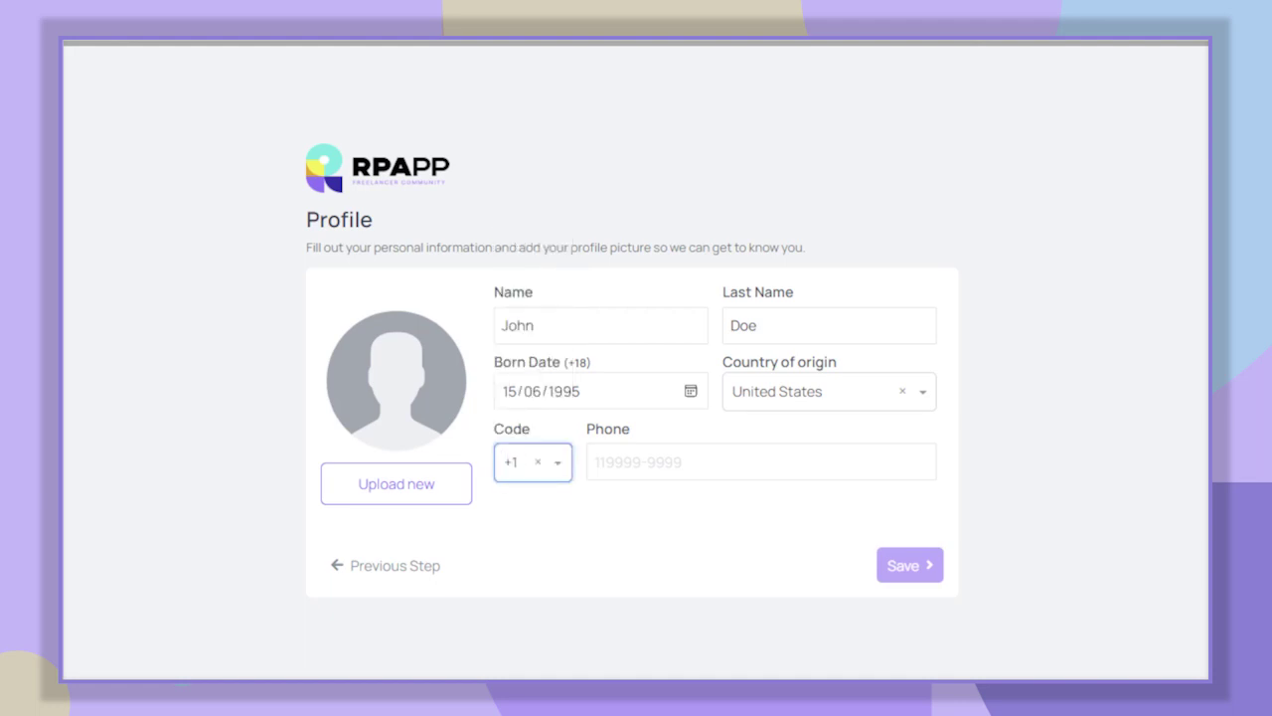
key(Tab)
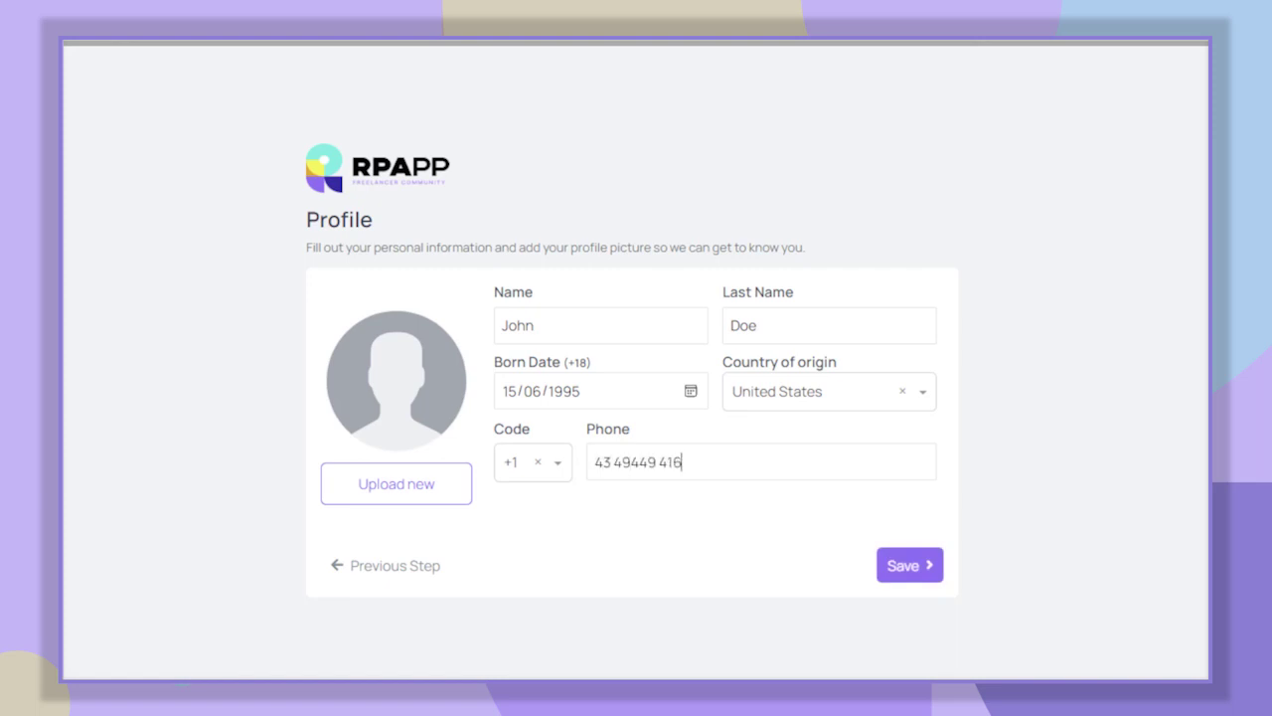
click(906, 567)
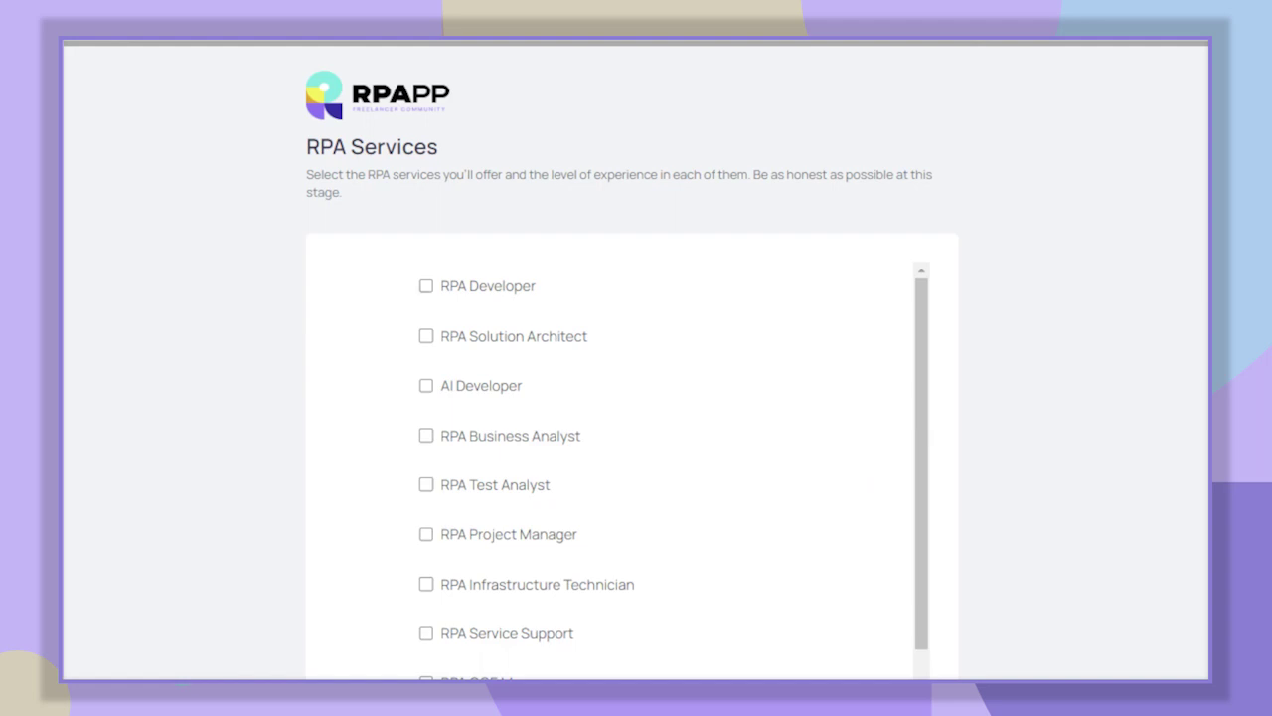
- Tick RPA Developer at Expert and RPA Business Analyst at Advanced experience, then save the services
click(425, 286)
click(743, 295)
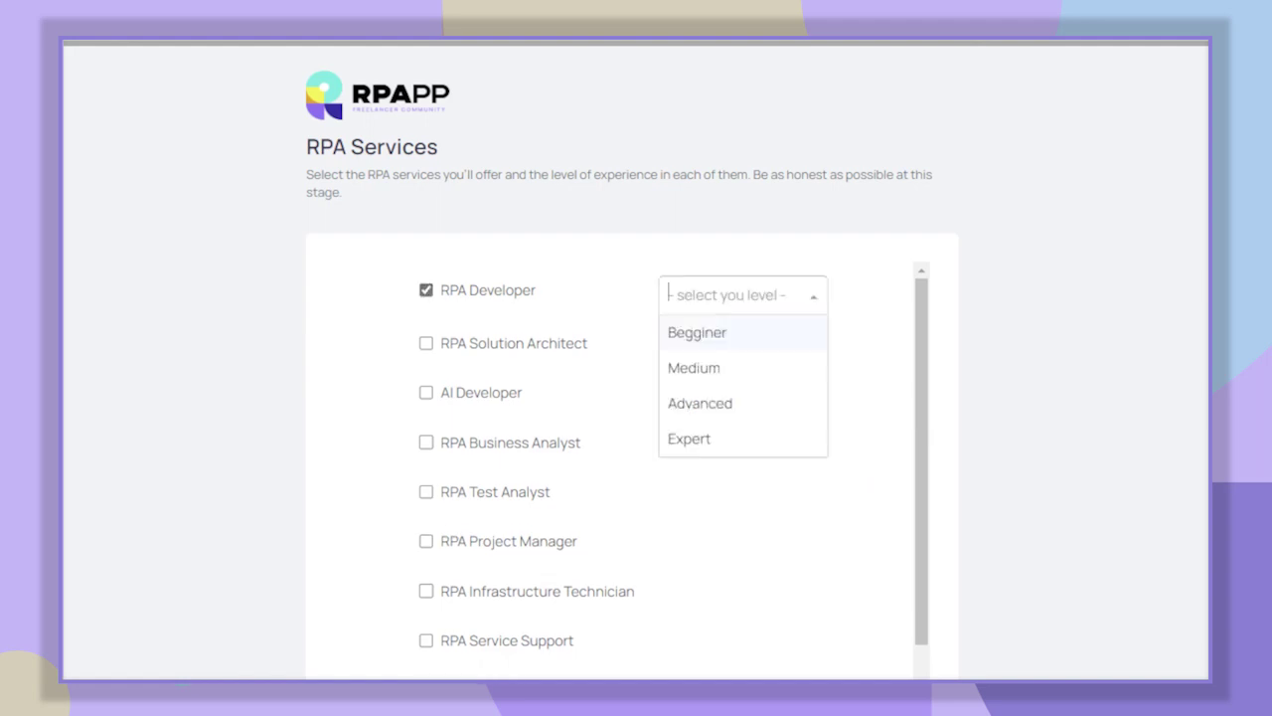
click(745, 440)
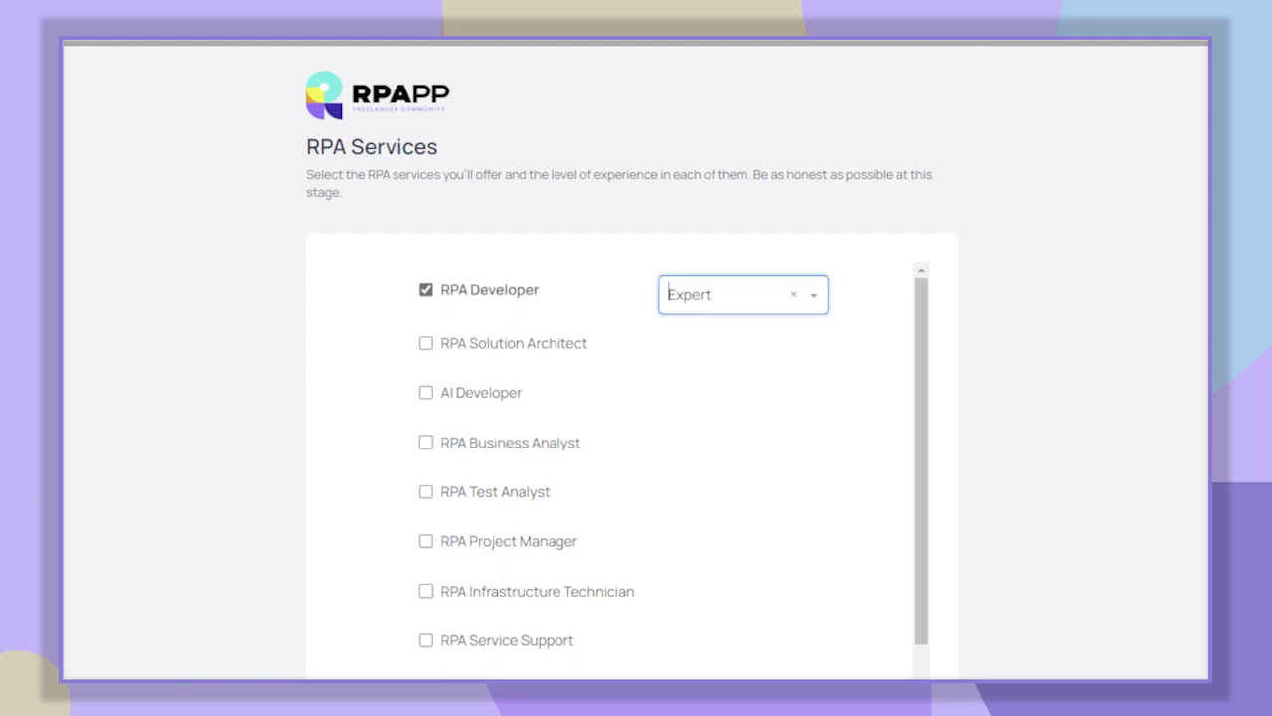
click(511, 447)
click(742, 450)
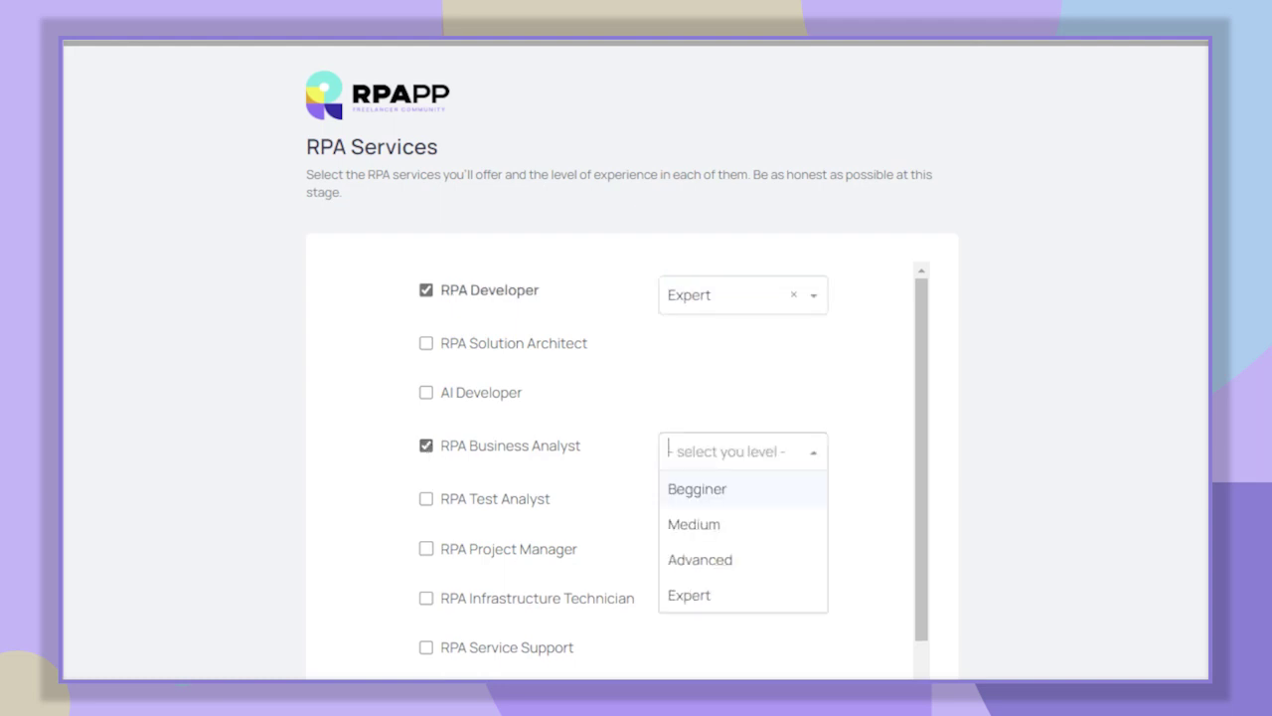
click(778, 559)
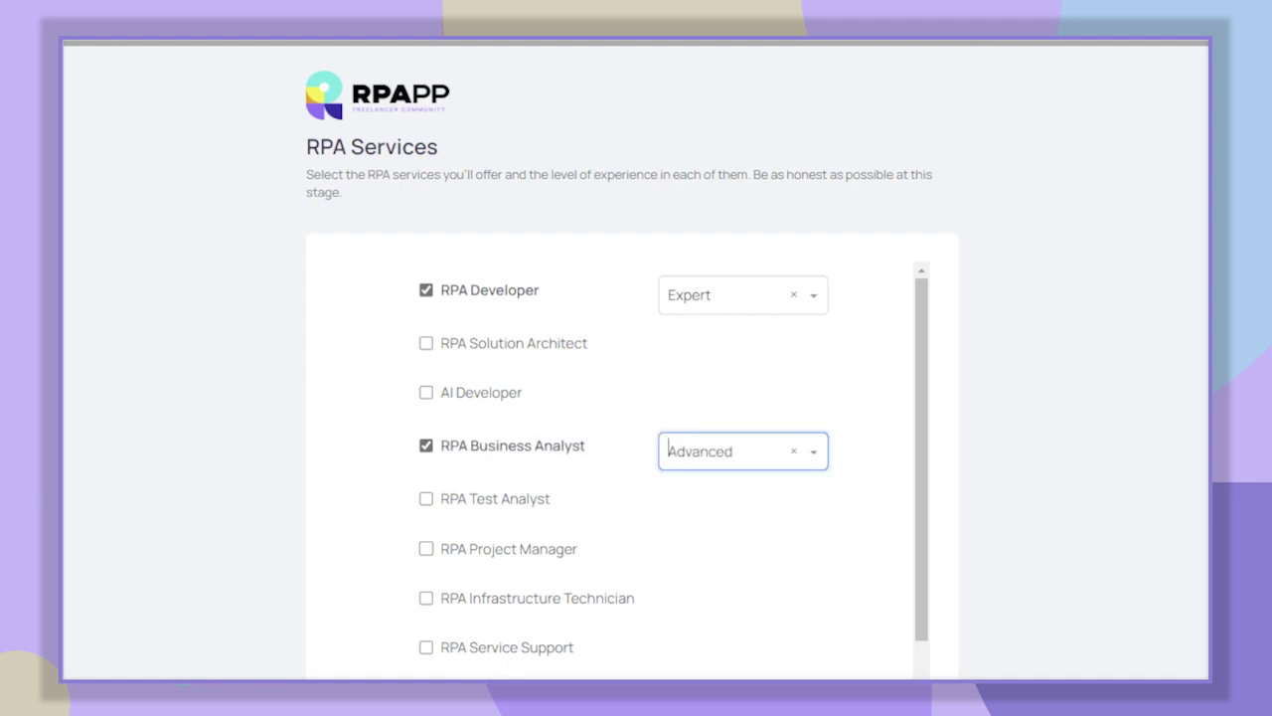
scroll(636, 458, down, 4)
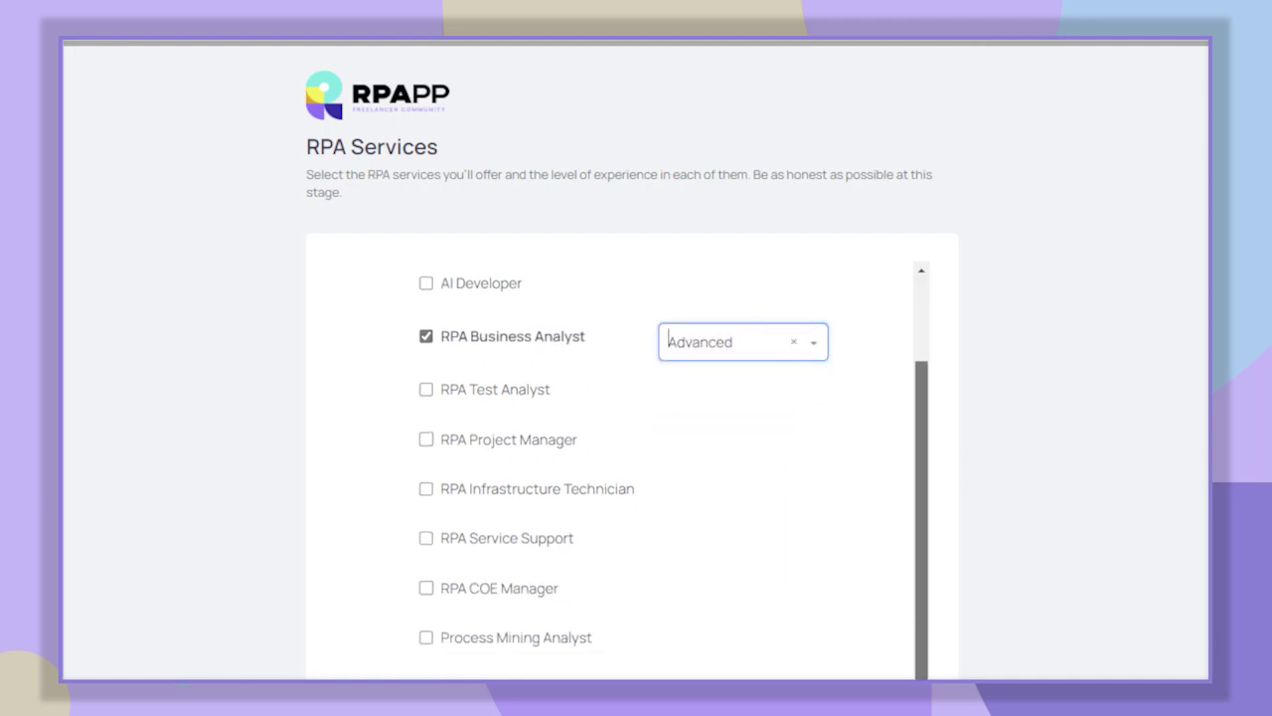
scroll(636, 397, down, 2)
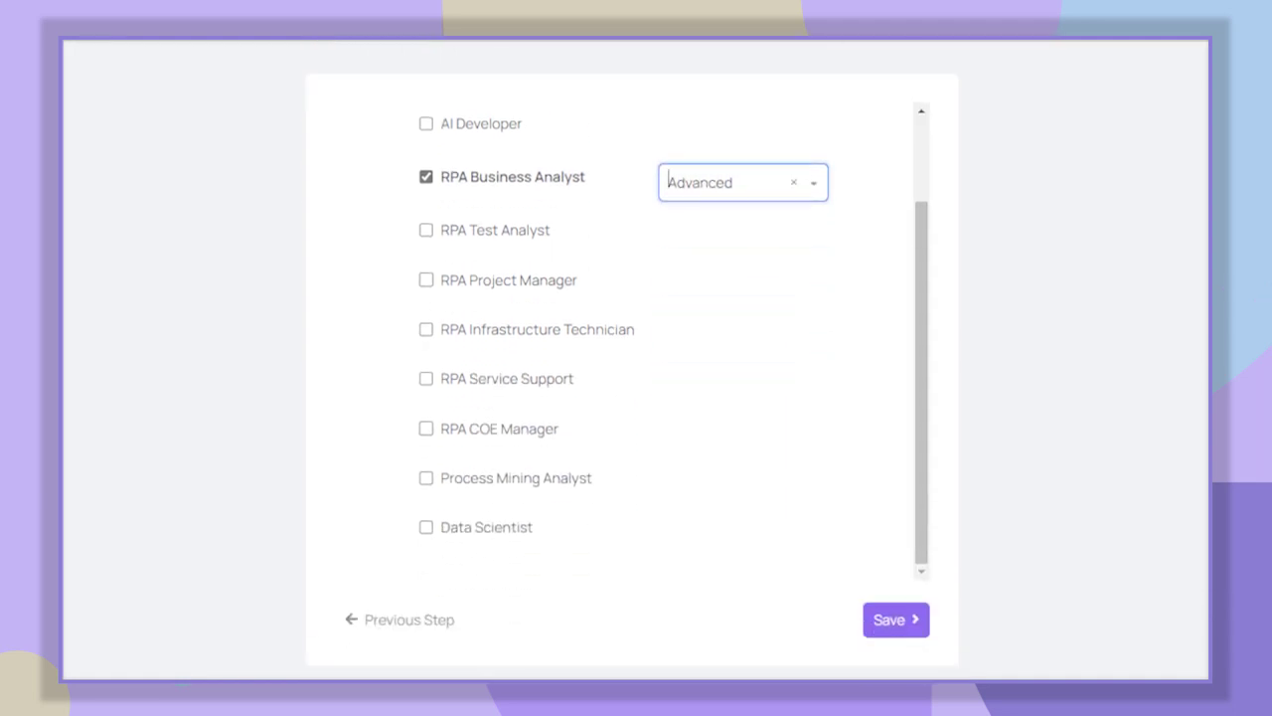
click(891, 625)
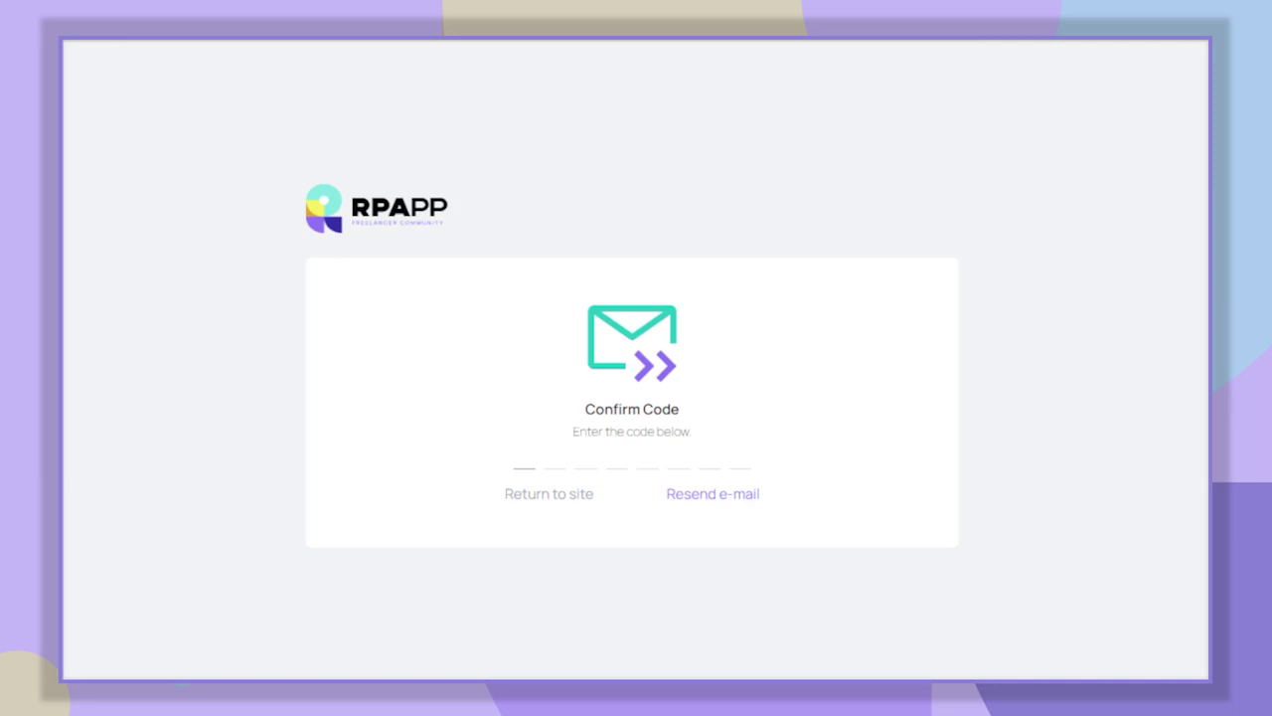
- Paste the emailed confirmation code to validate the e-mail address
key(ctrl+v)
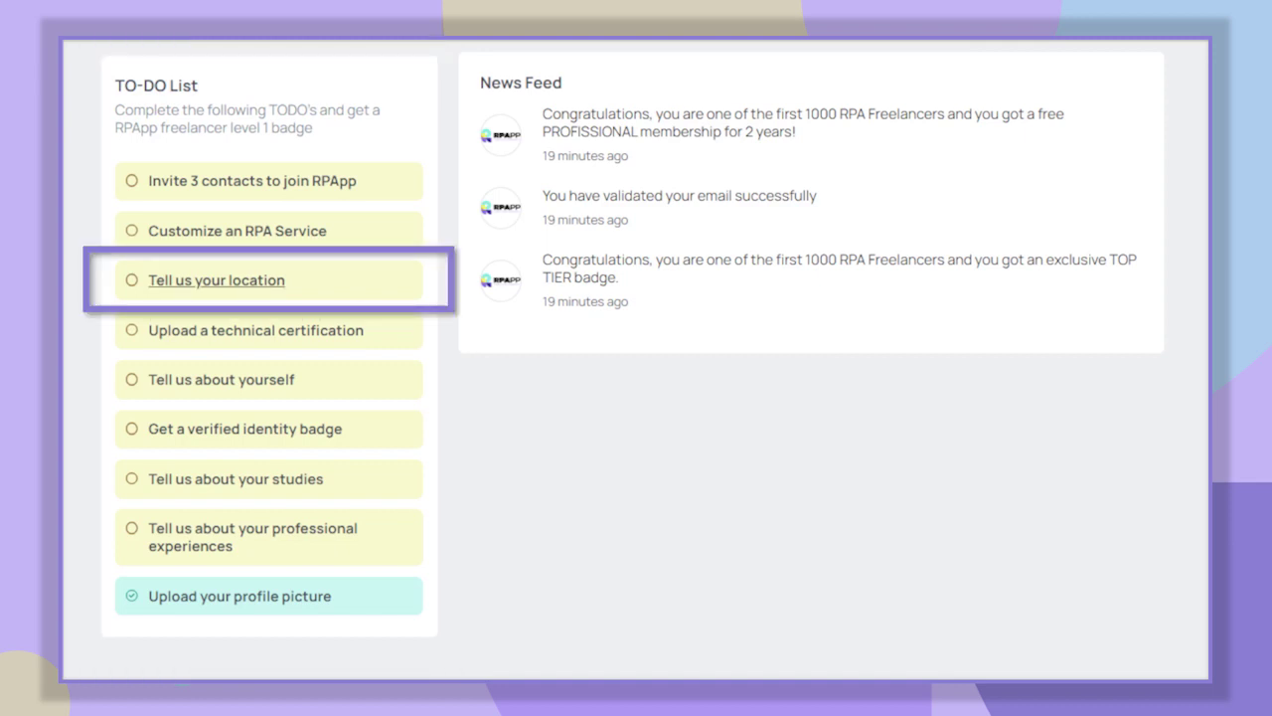
- Open the location form and enter the street address, city, zip code and state
click(315, 281)
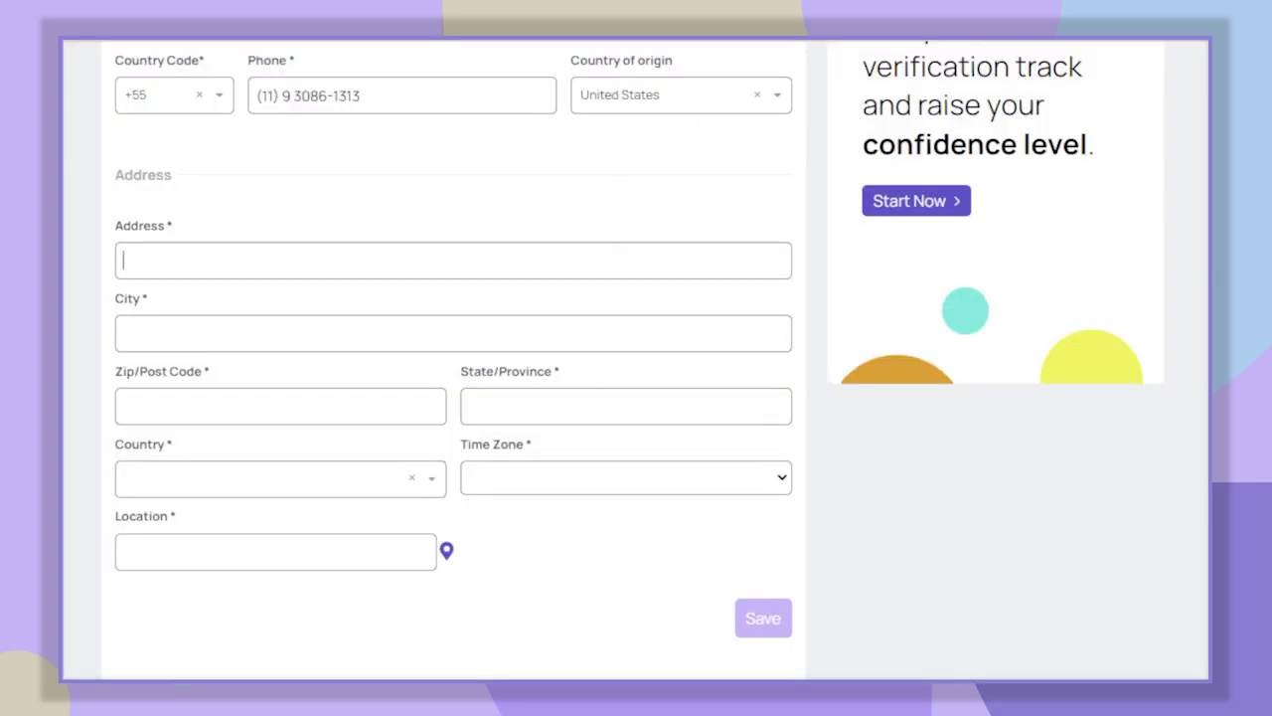
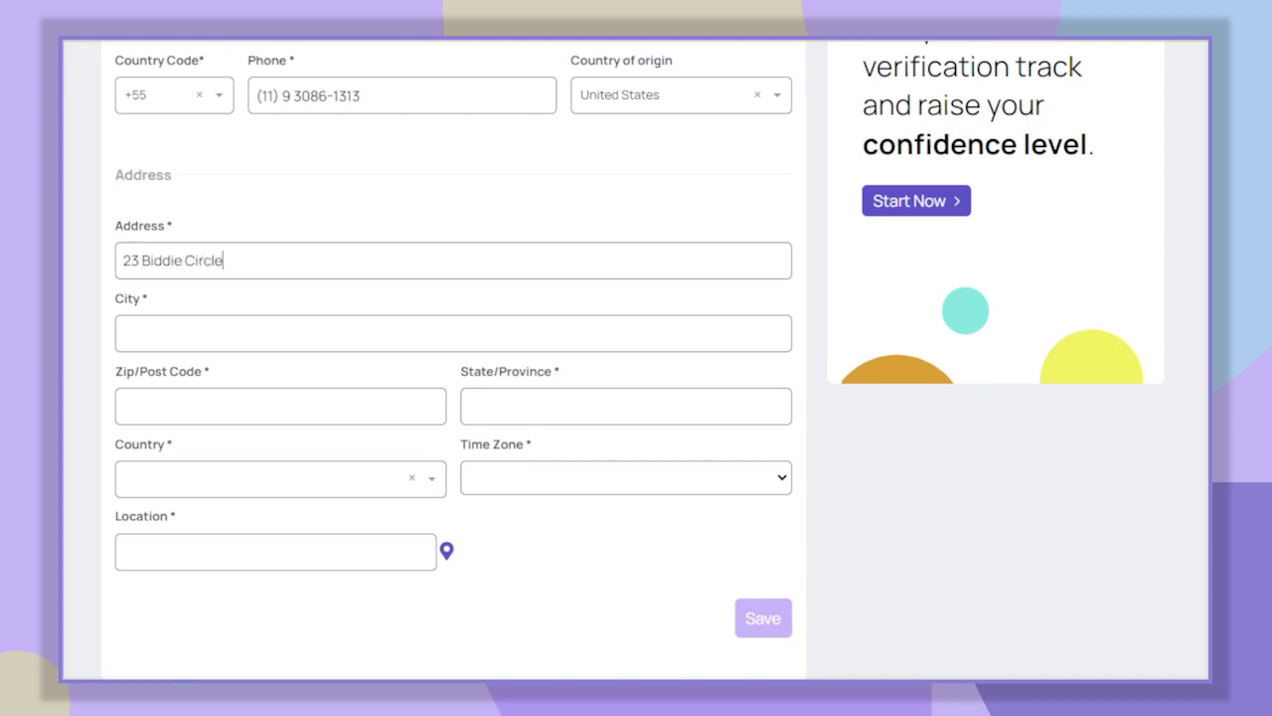
click(123, 333)
text(Portland)
click(123, 405)
text(65926)
click(467, 406)
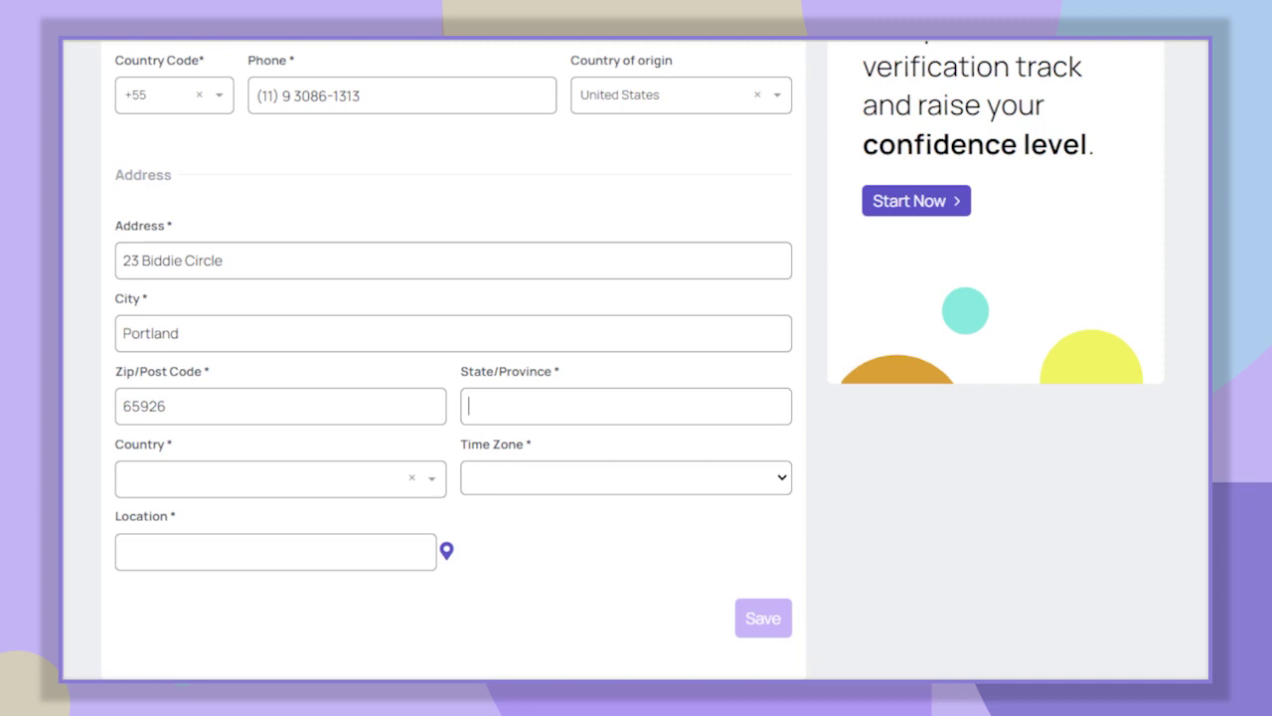
text(Oregon)
- Choose United States as the address country and save the location details
click(269, 478)
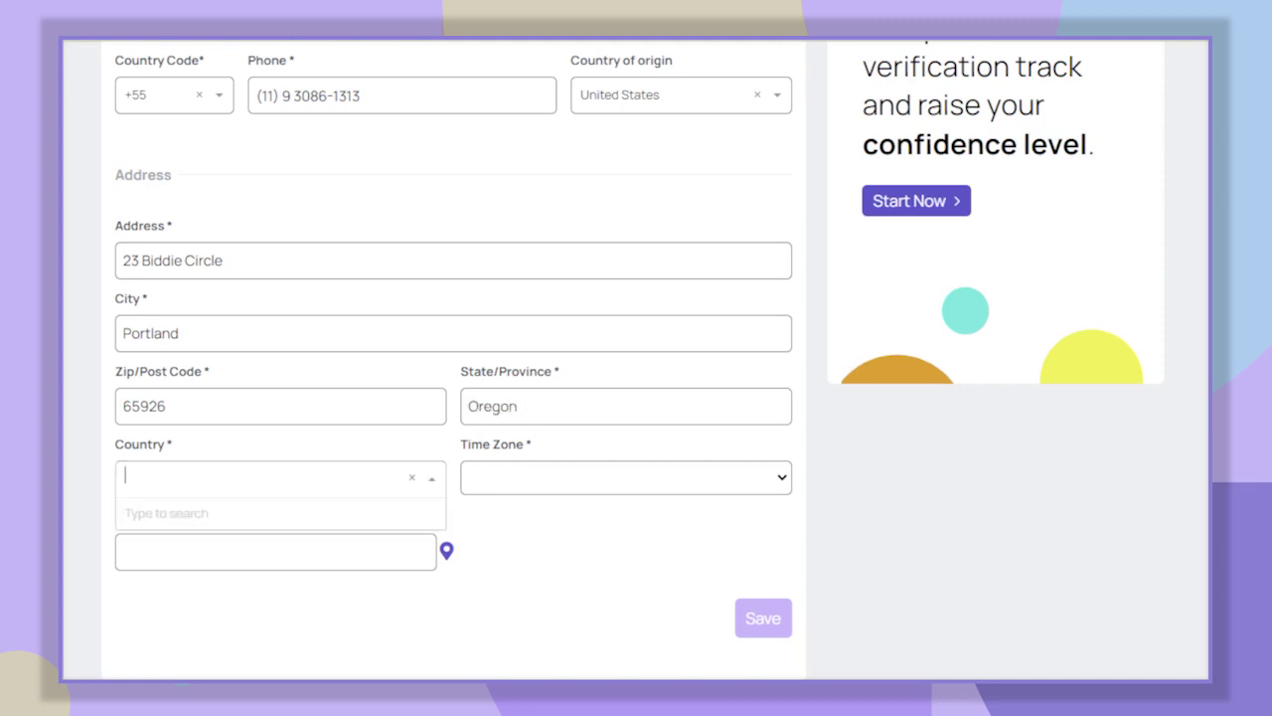
text(unite)
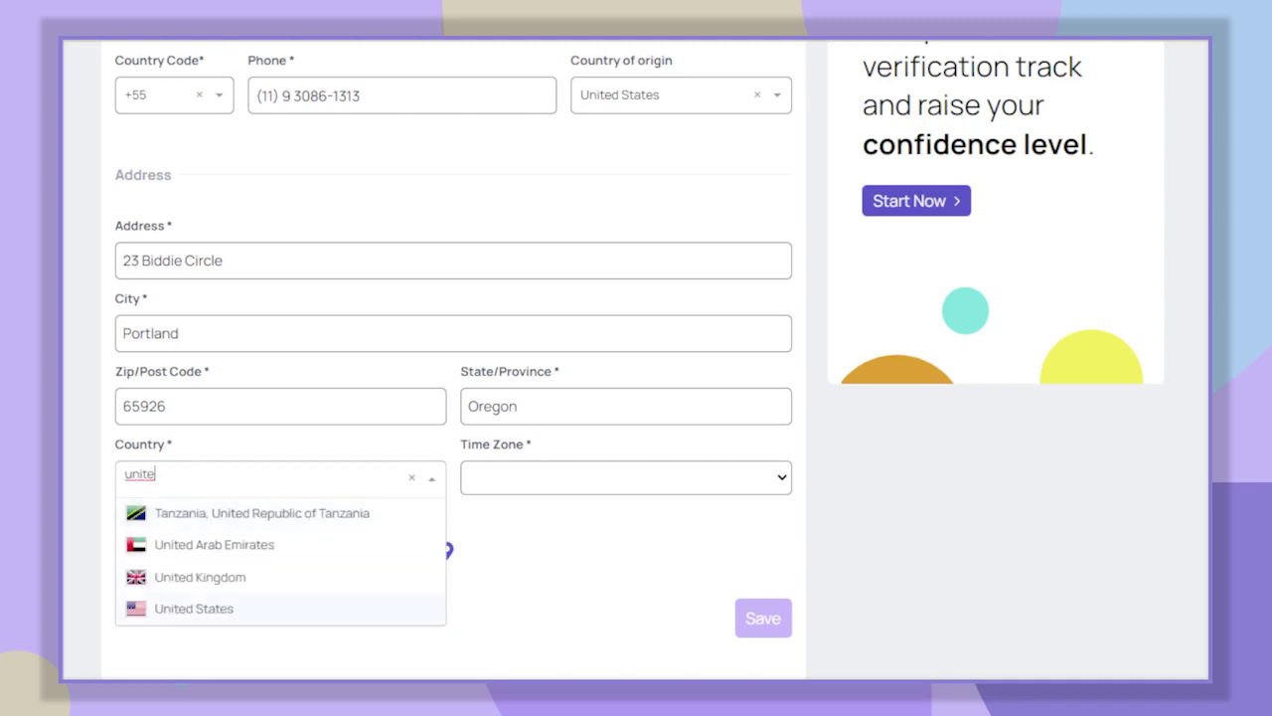
click(193, 608)
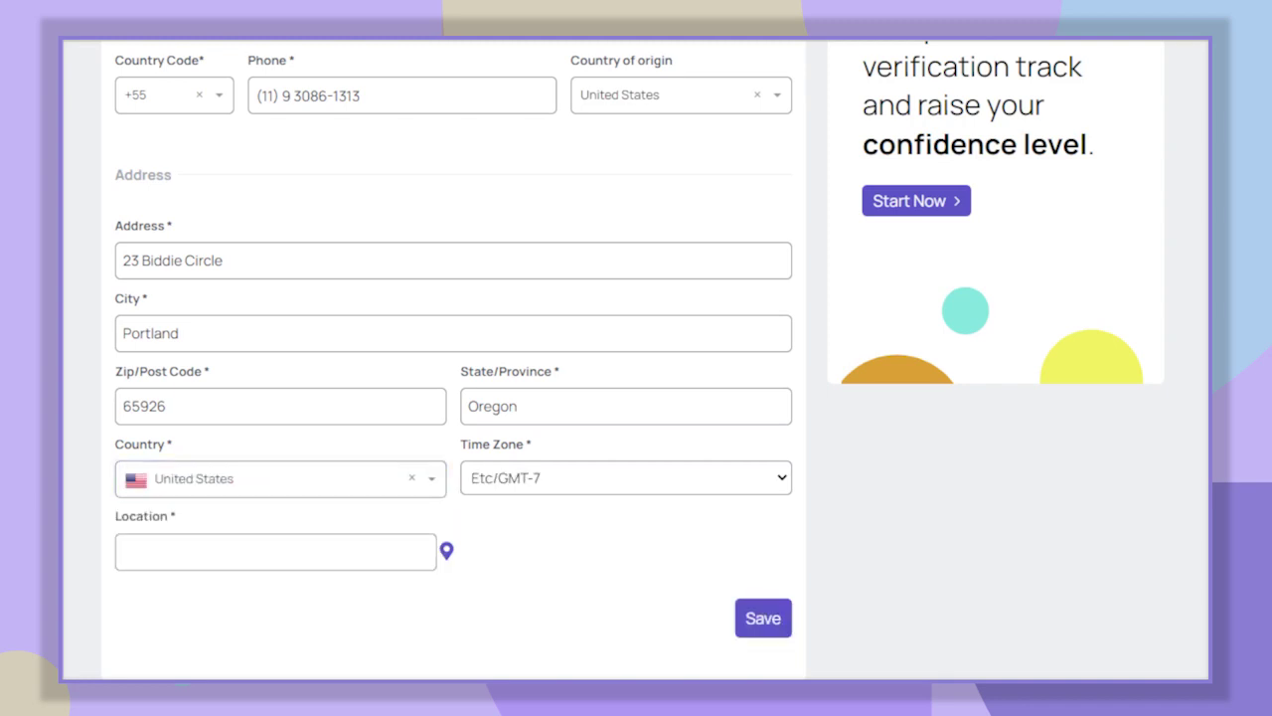
click(770, 628)
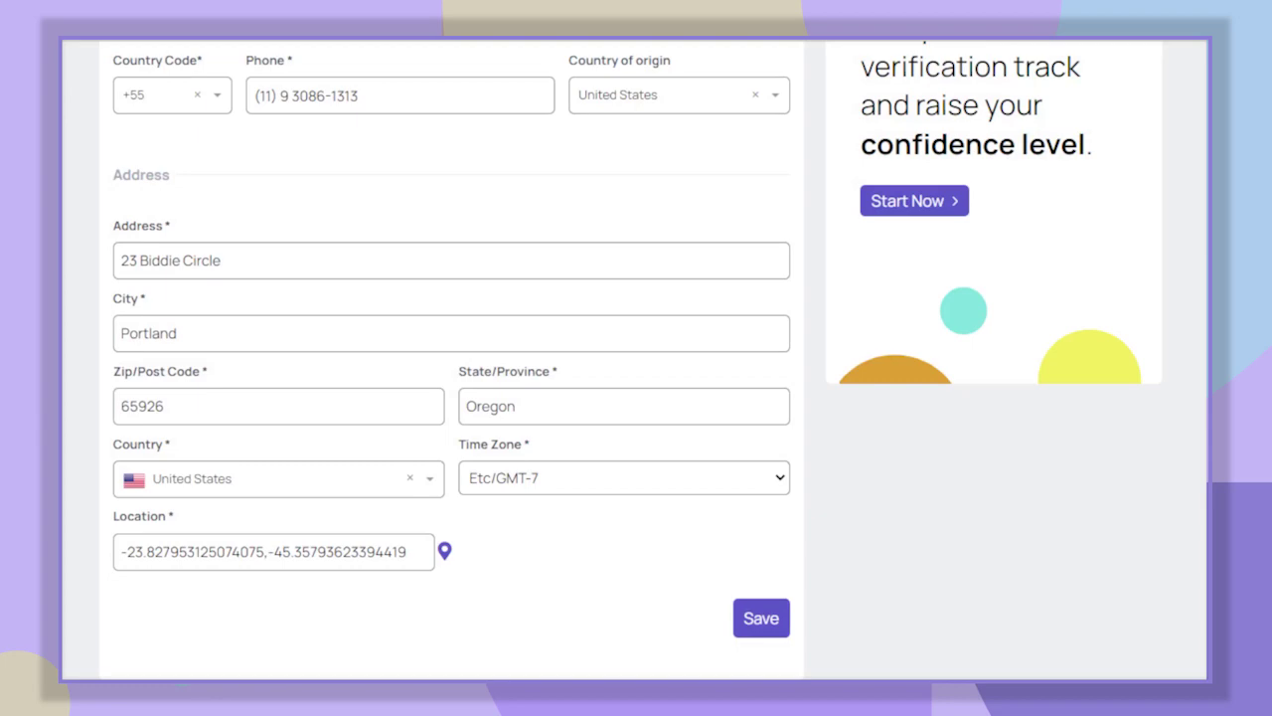
scroll(452, 397, up, 5)
- Open the About section's edit form from the dashboard
click(122, 145)
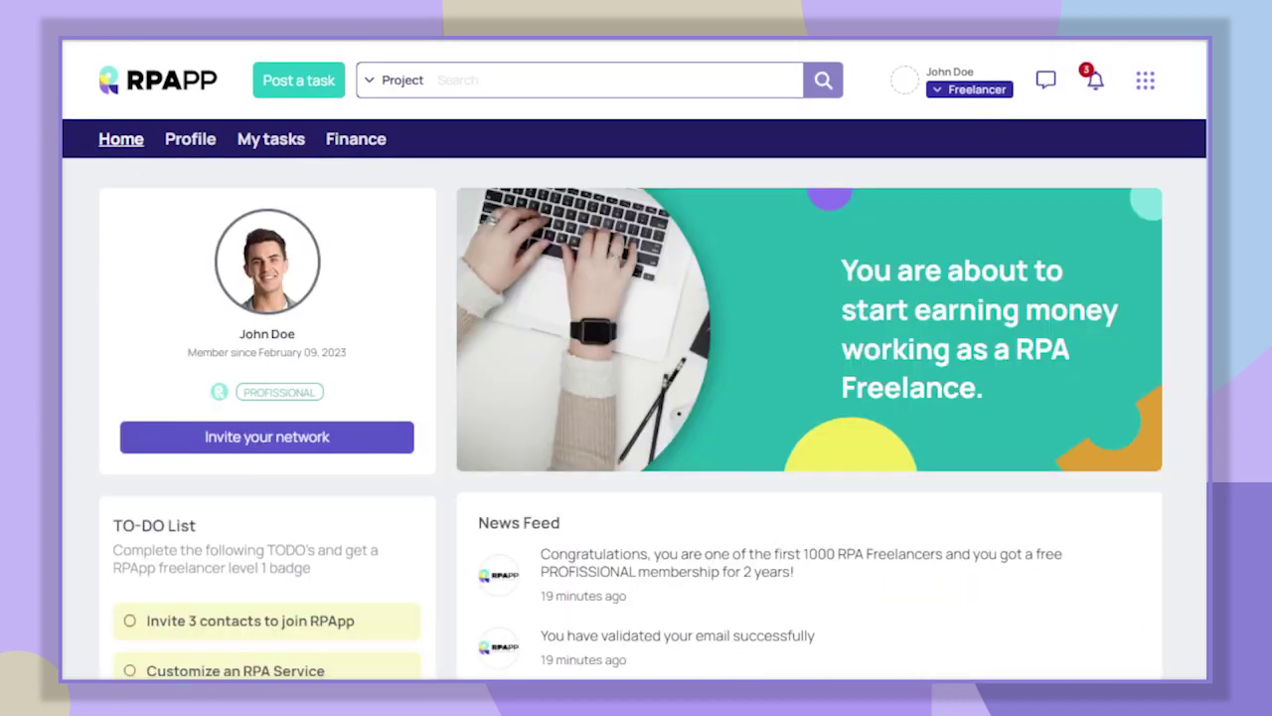
scroll(636, 358, down, 4)
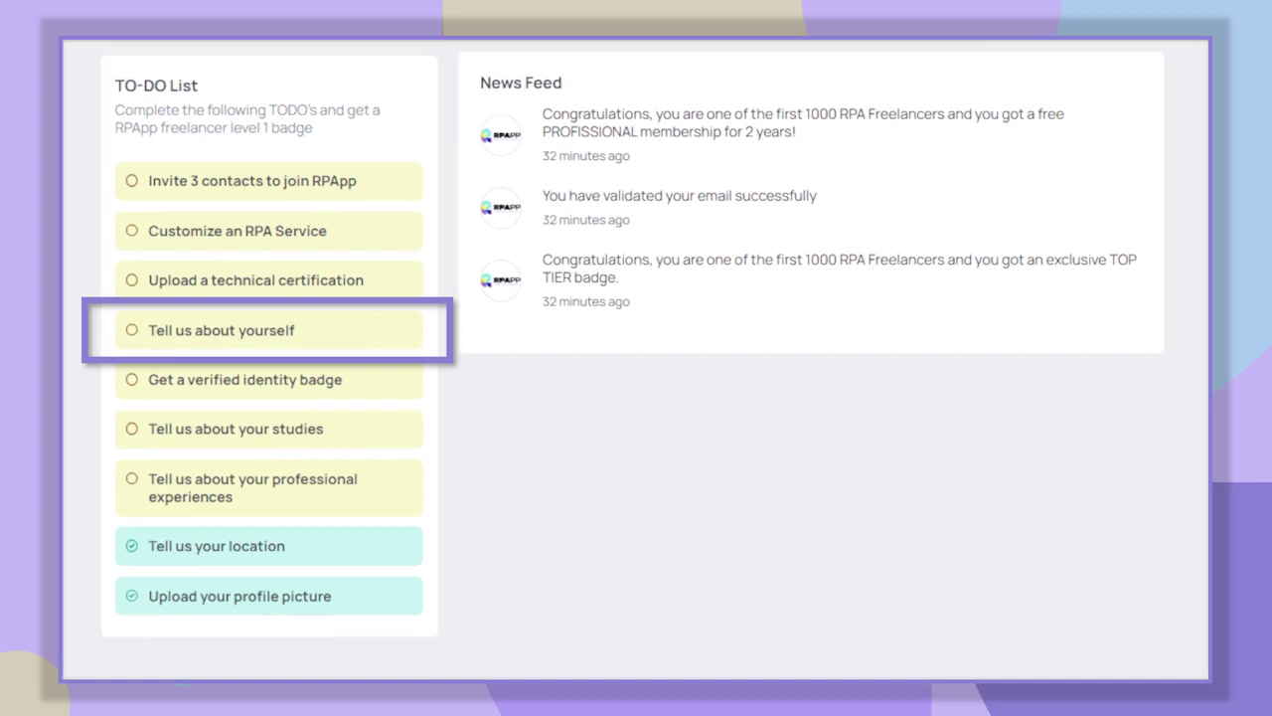
click(349, 332)
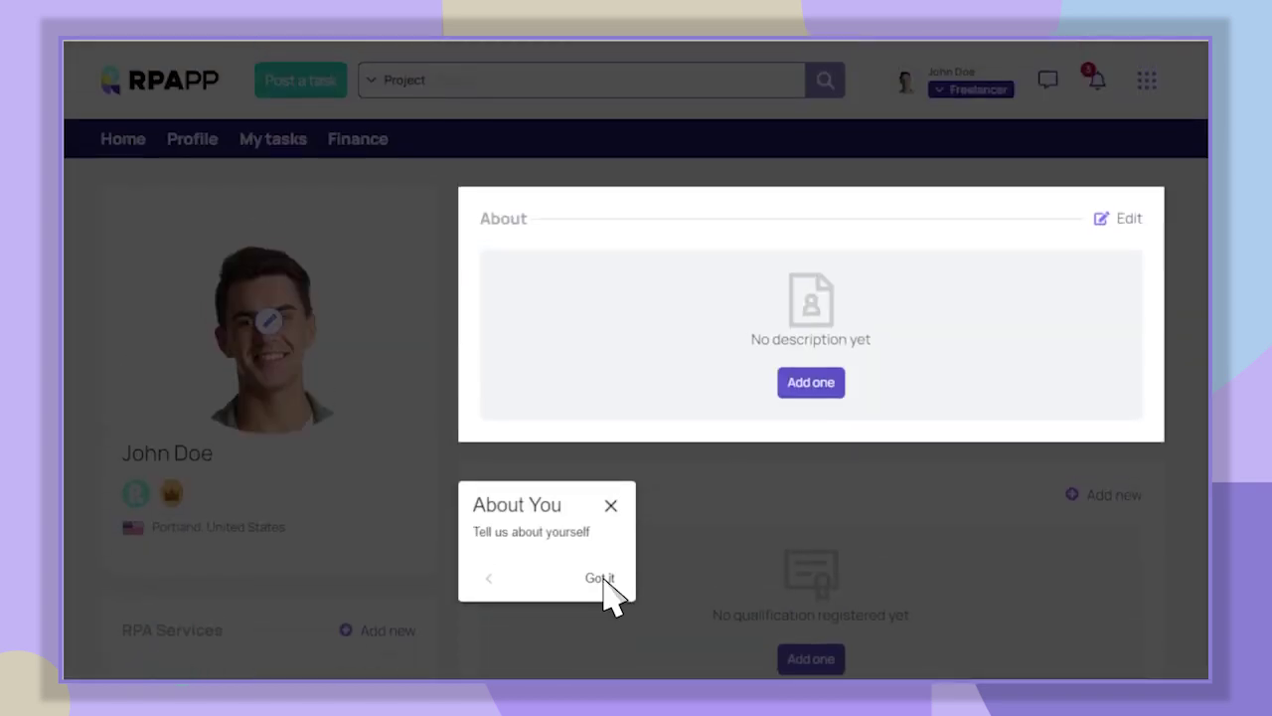
click(600, 579)
- Write and save the three-line About summary on automation experience, RPA skills and adaptability
click(307, 370)
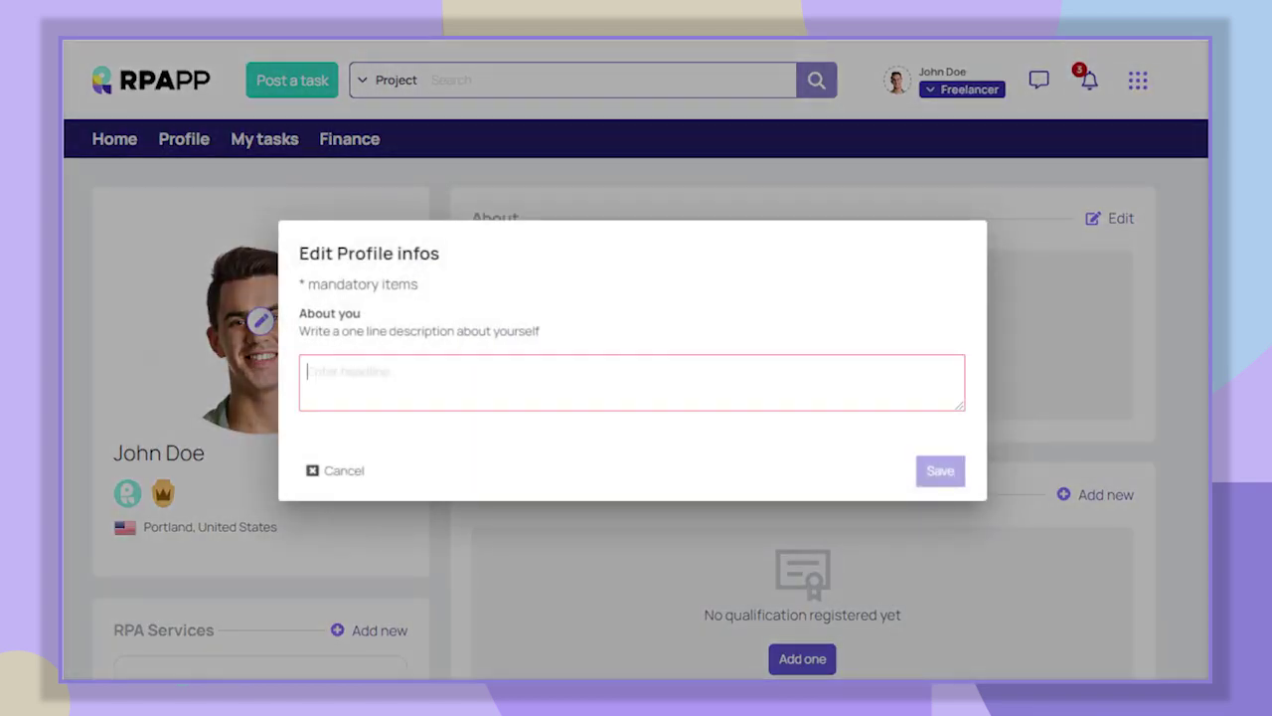
text(Professional dedicated to busines)
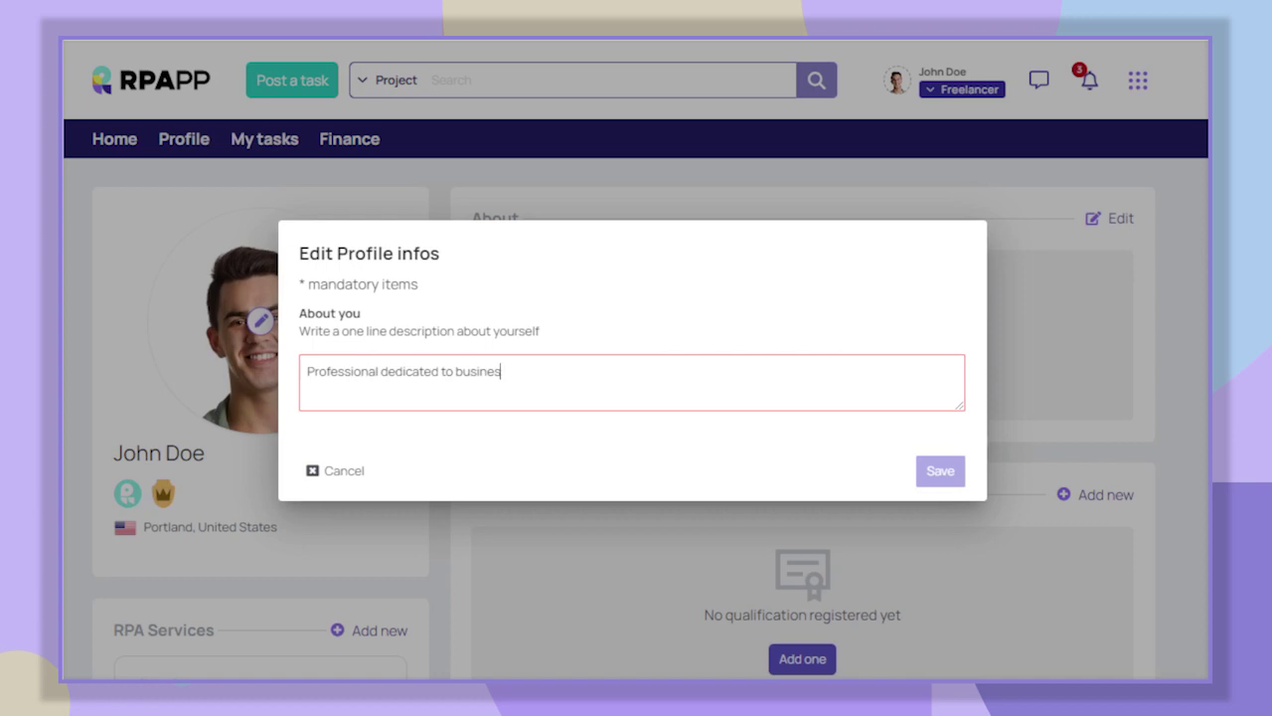
text(s process automation with more than 3 years of experience.)
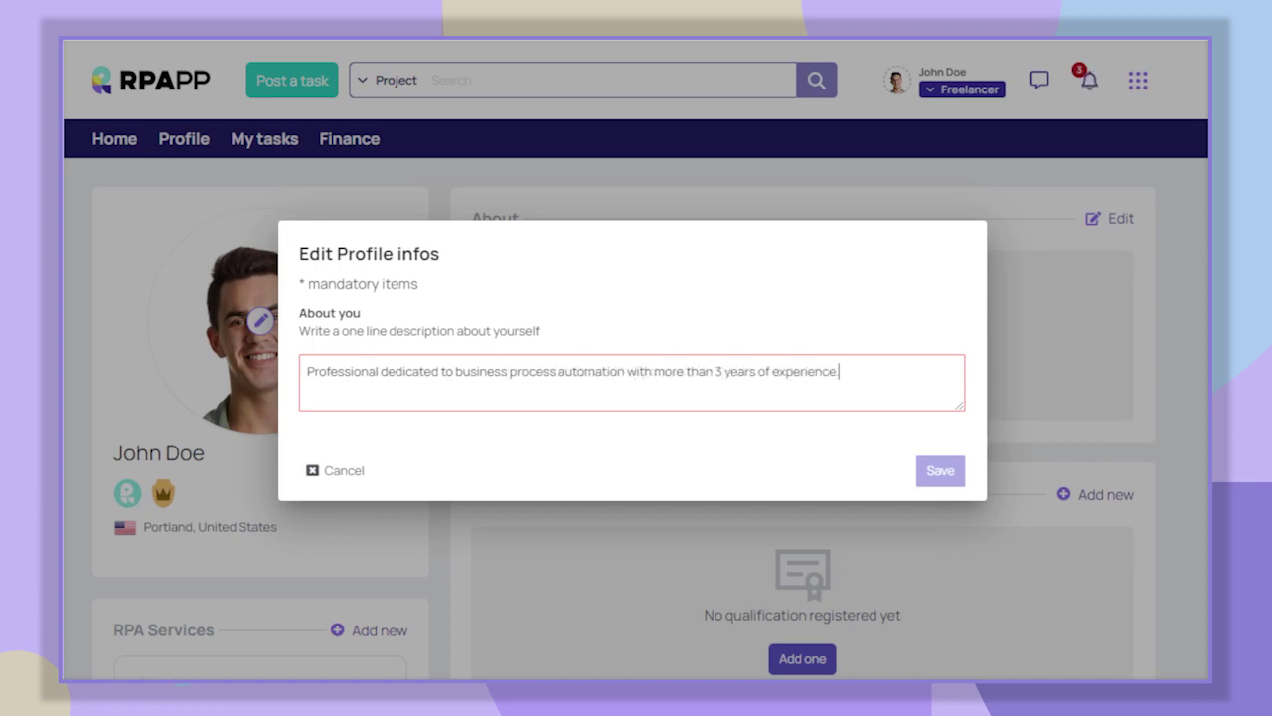
key(Return)
text(I can support projects with requirements)
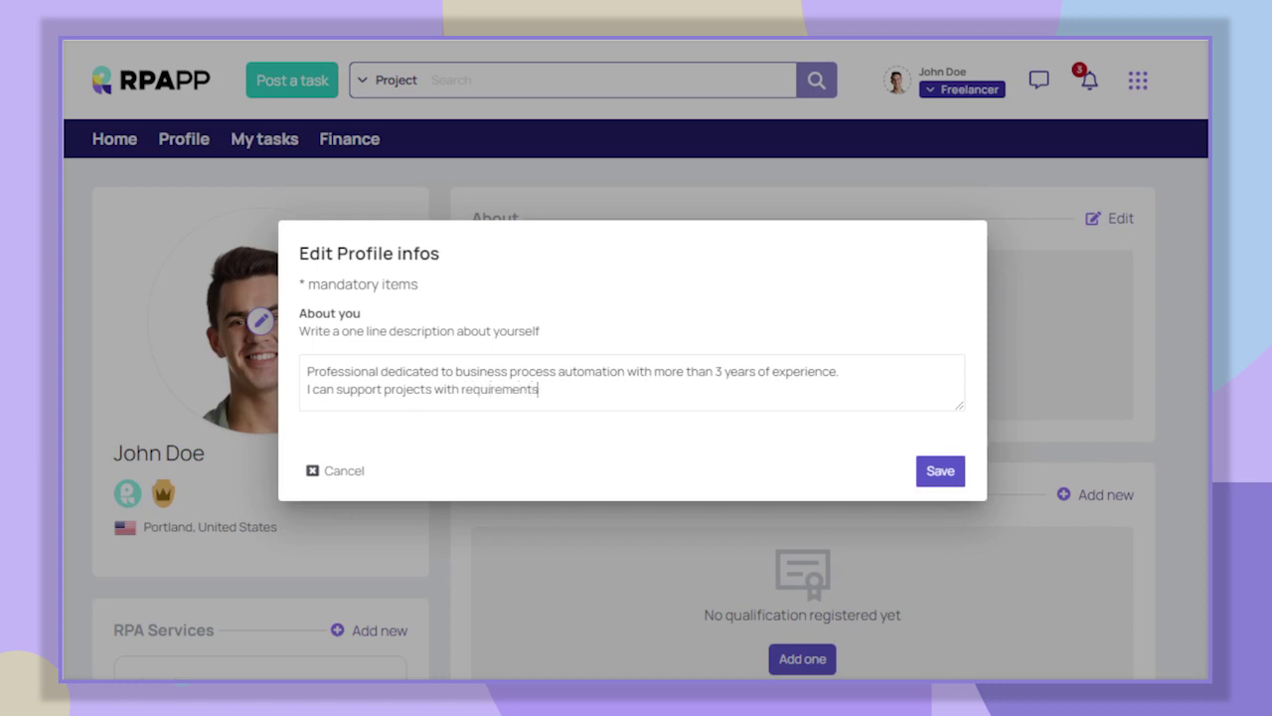
text( gathering and development of RPA solutions.)
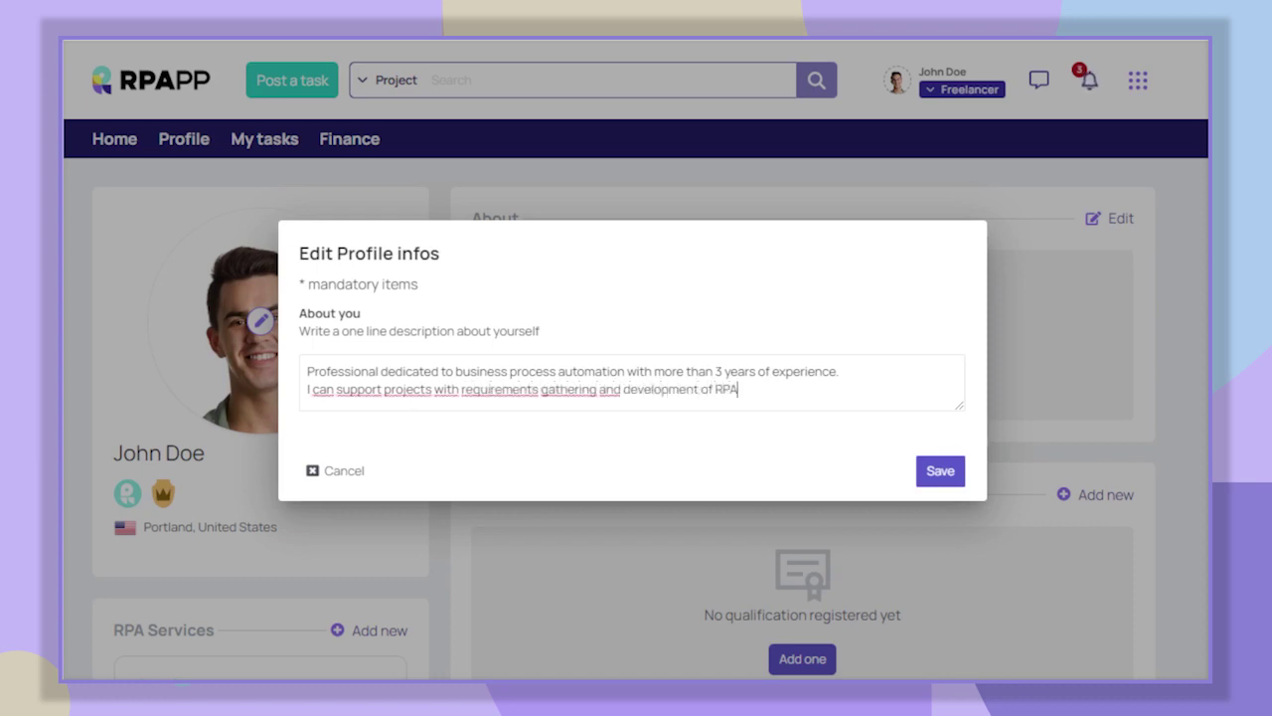
key(Return)
text(Pro active and with gr)
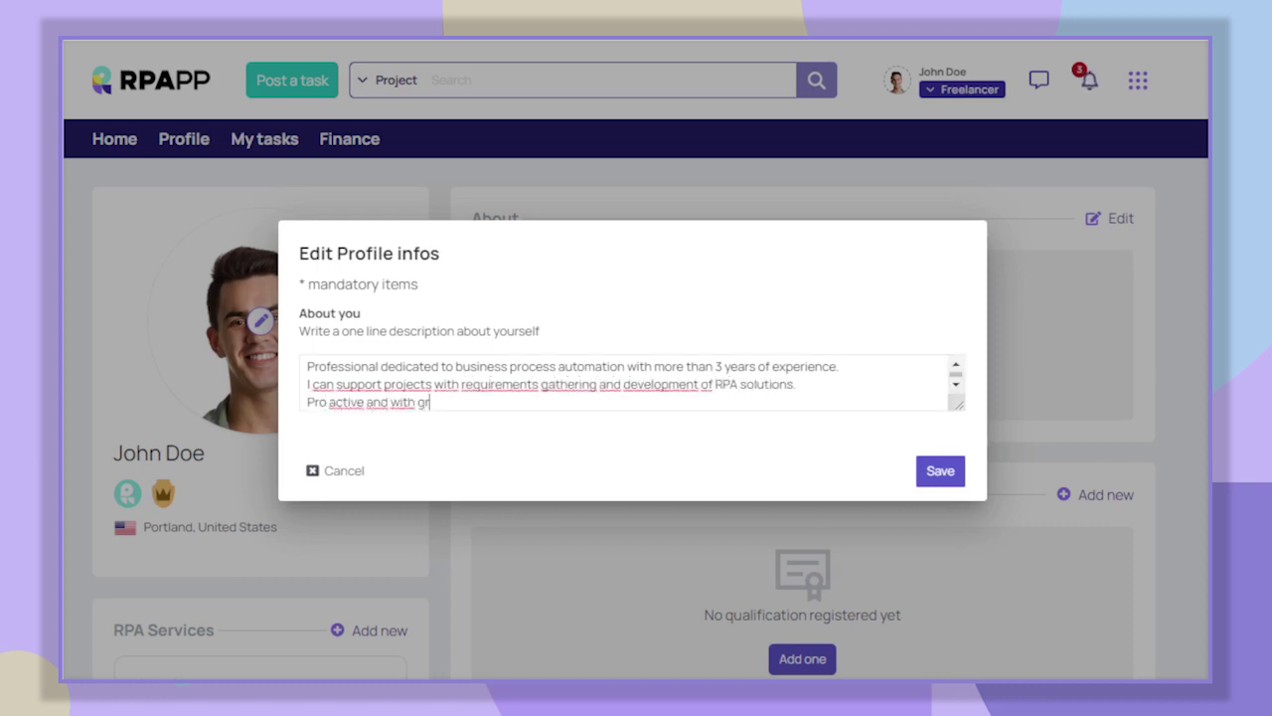
text(eat skills to adapt to new environments.)
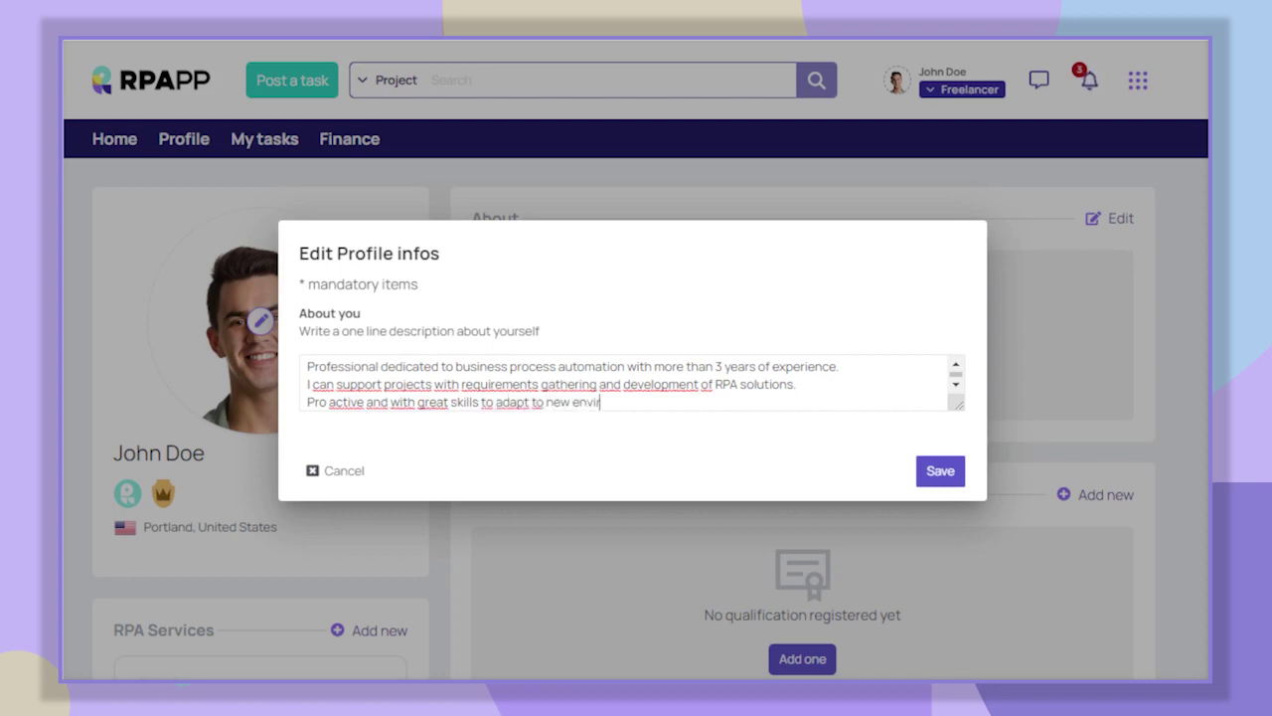
click(946, 471)
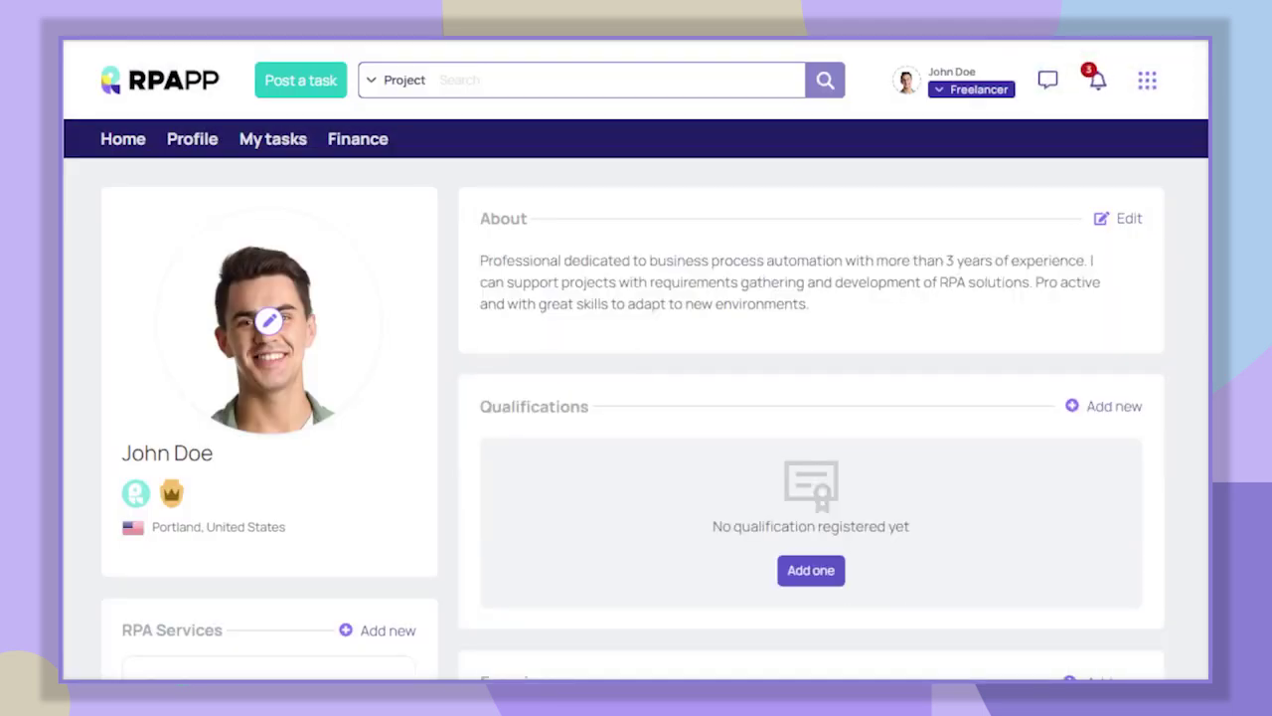
click(124, 139)
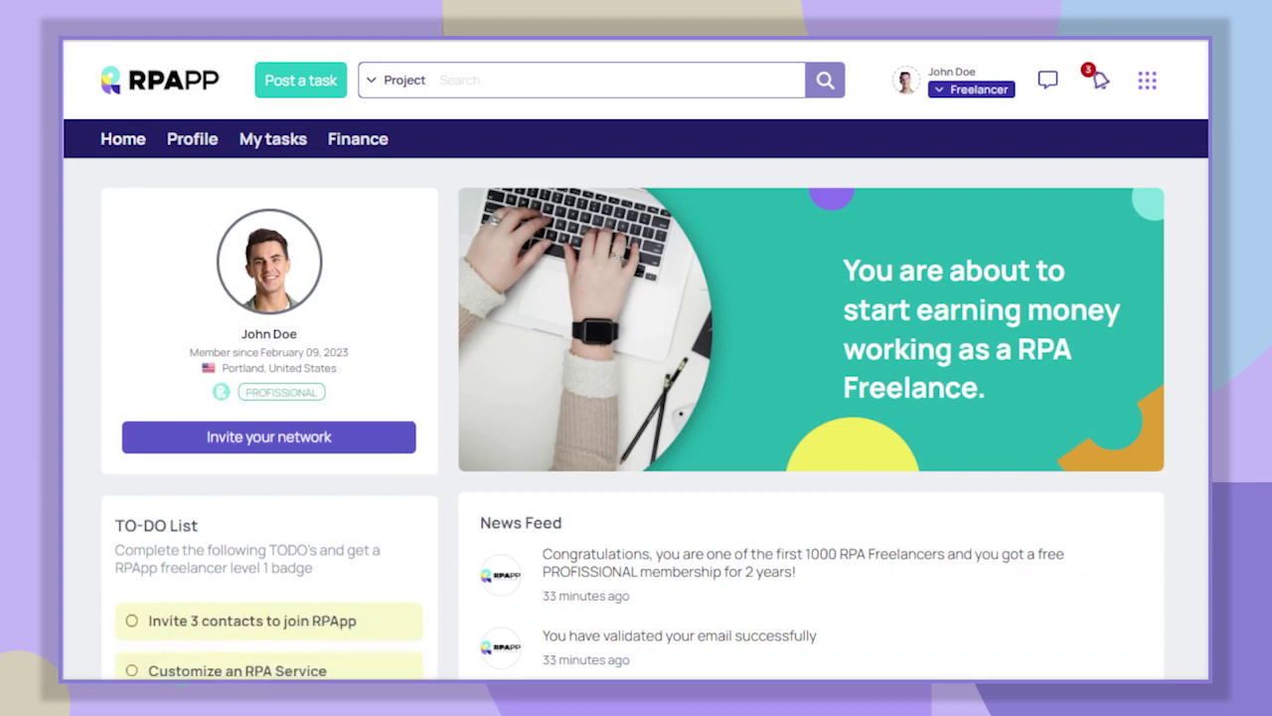
scroll(636, 397, down, 5)
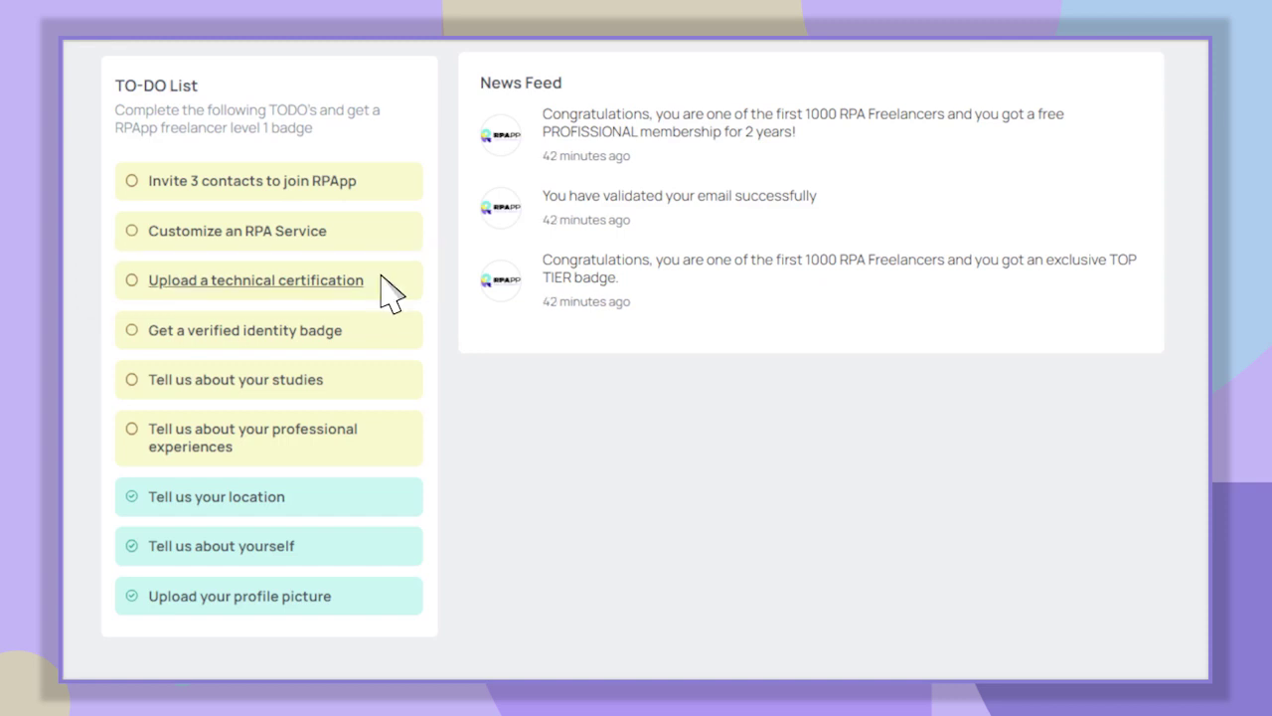
- Start the 'Upload a technical certification' to-do and dismiss the tip
click(380, 279)
click(618, 489)
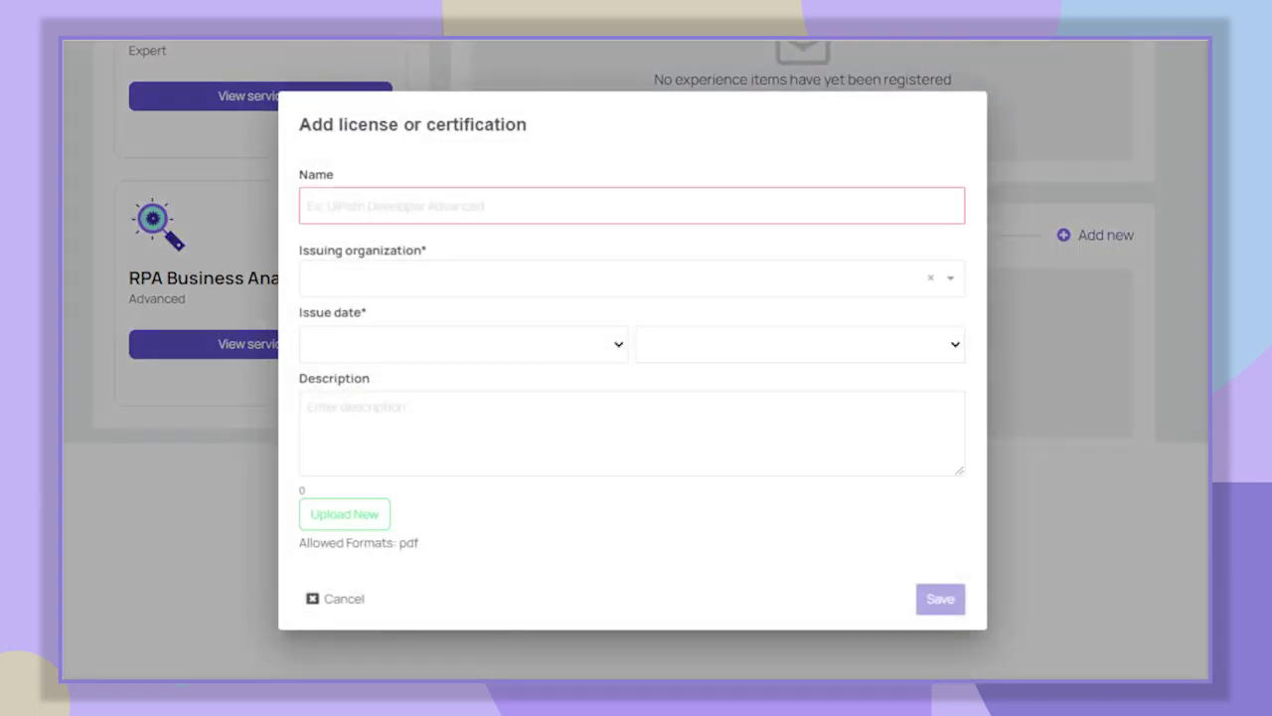
- Enter RPA Developer Advanced from UiPath, issued February 2020, with its description, and save
text(RPA Developer Advanced)
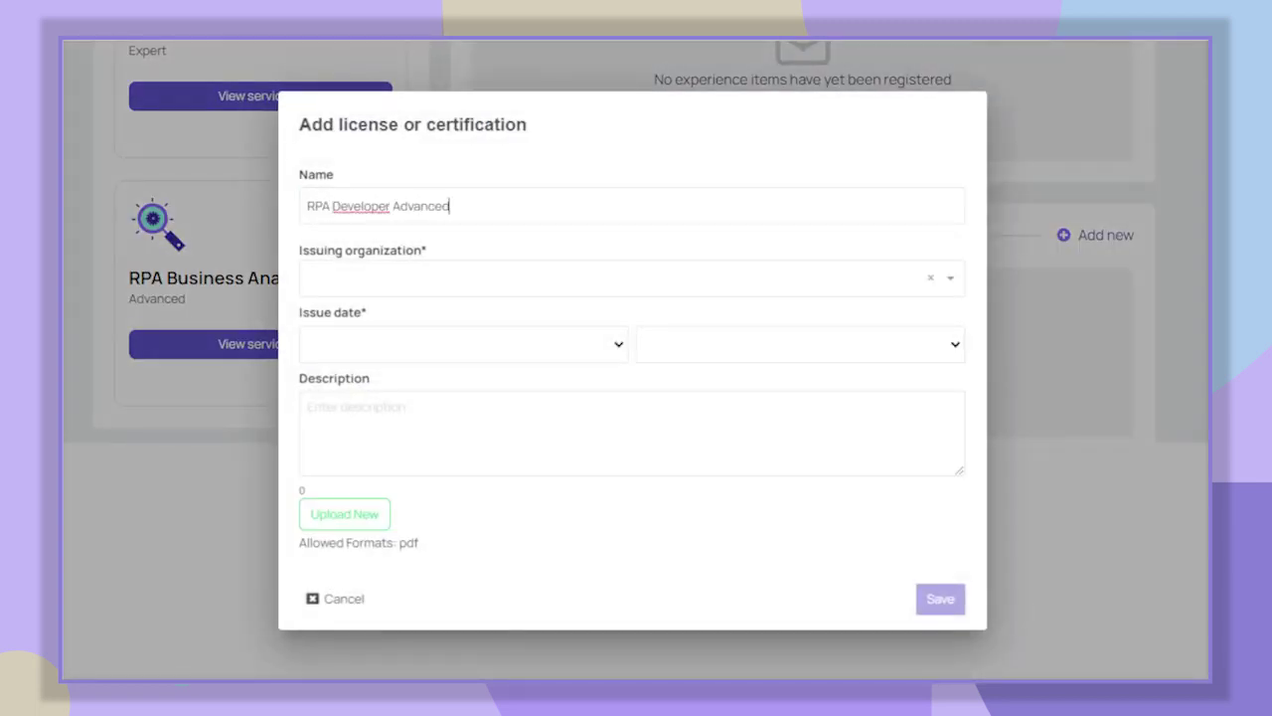
click(626, 277)
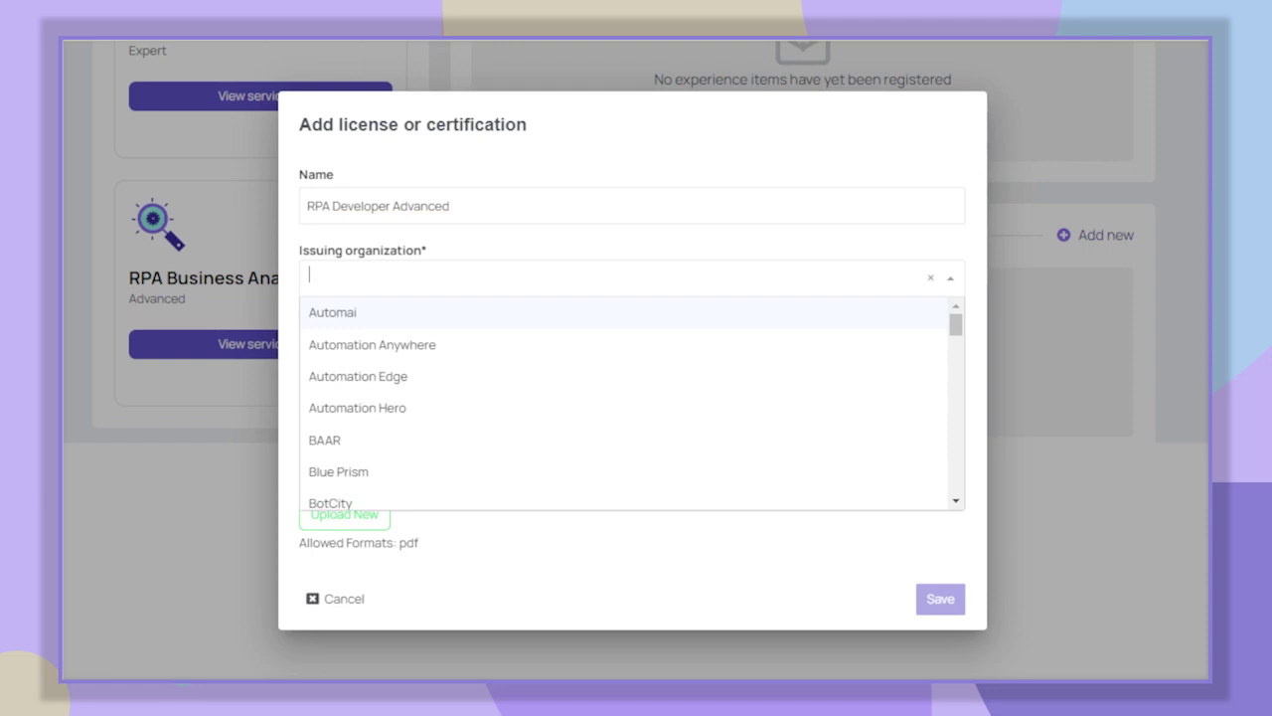
text(ui)
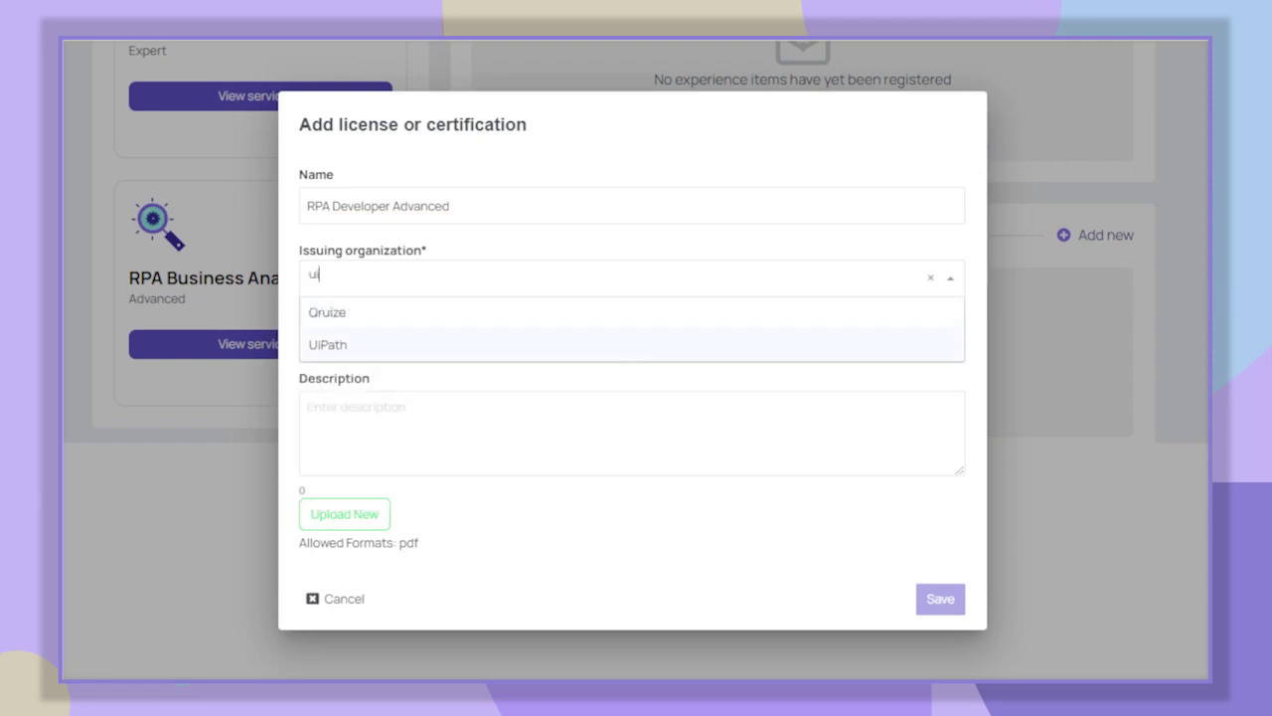
key(Return)
key(Tab)
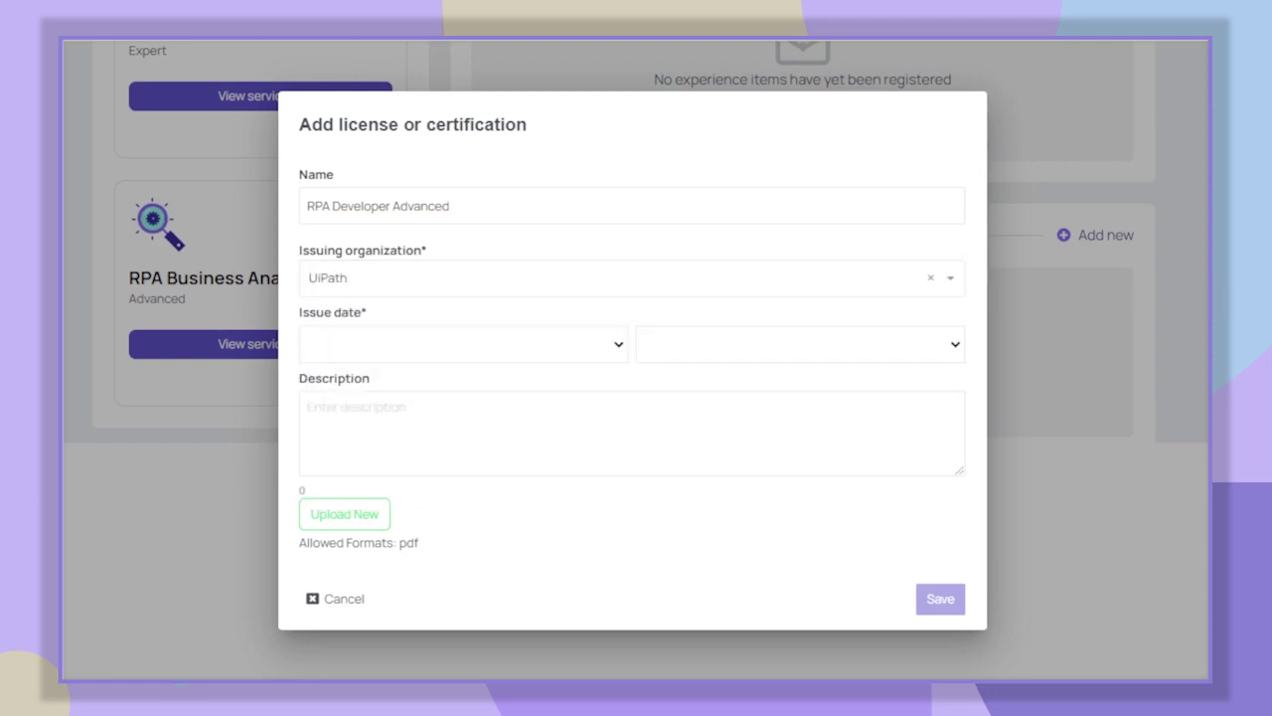
text(February)
key(Tab)
text(2020)
key(Tab)
text(R)
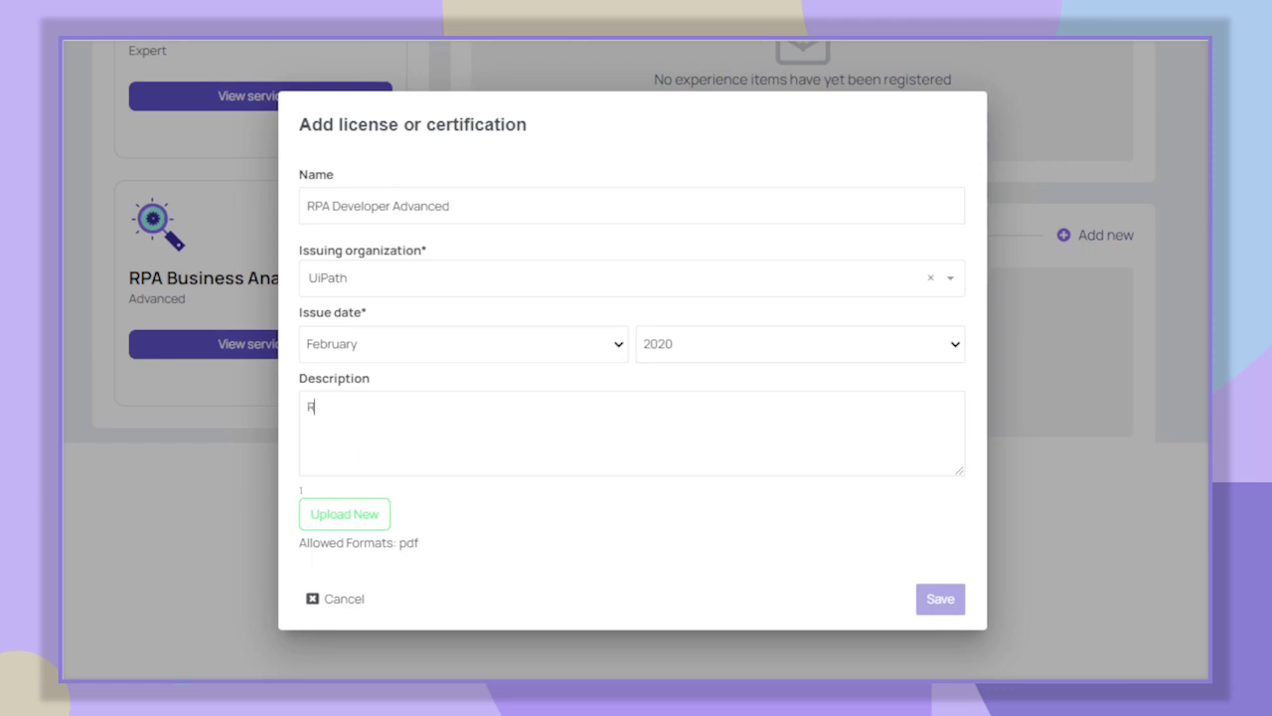
text(PA Developer Advanced training is a)
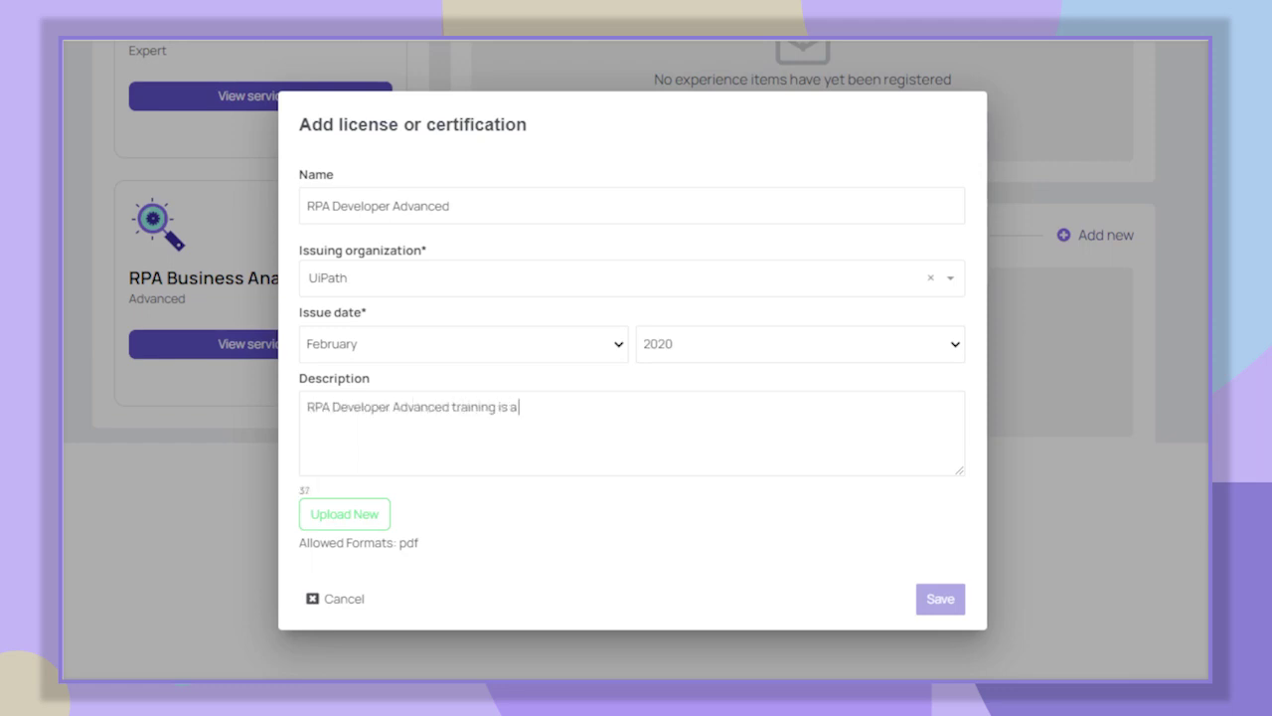
text( curriculum for those looking to c)
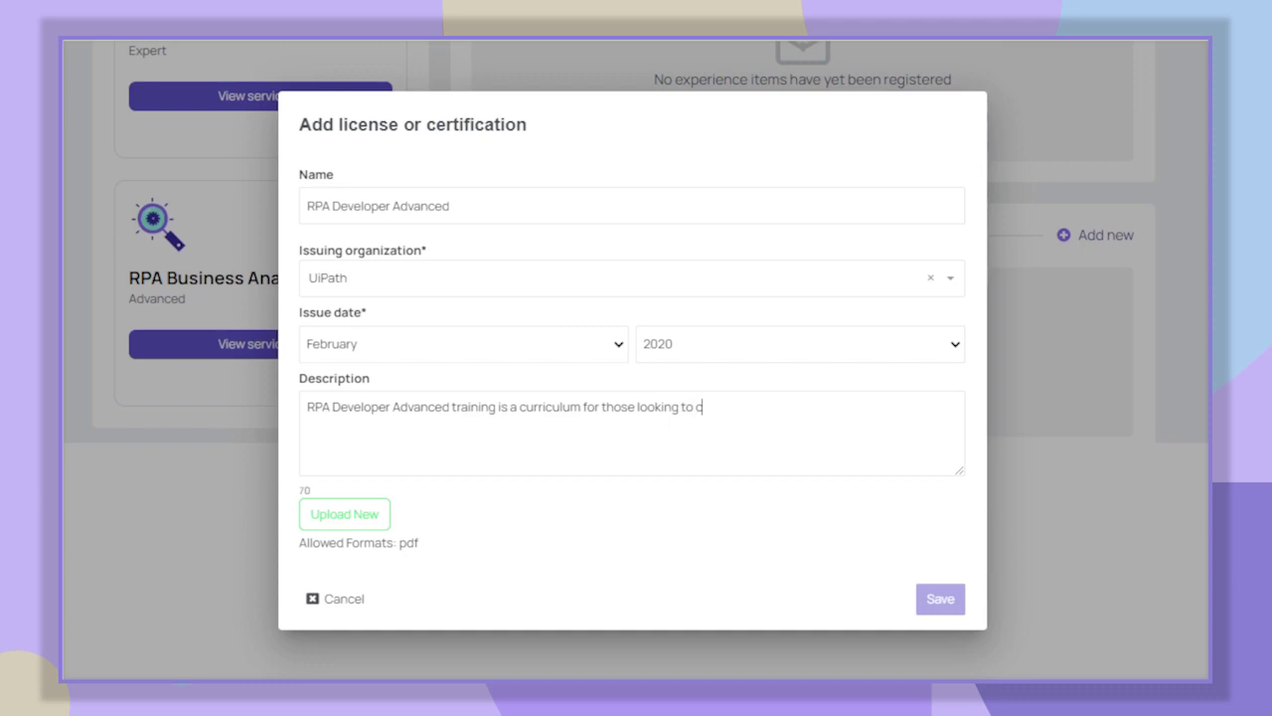
text(onsolidate their development skills.)
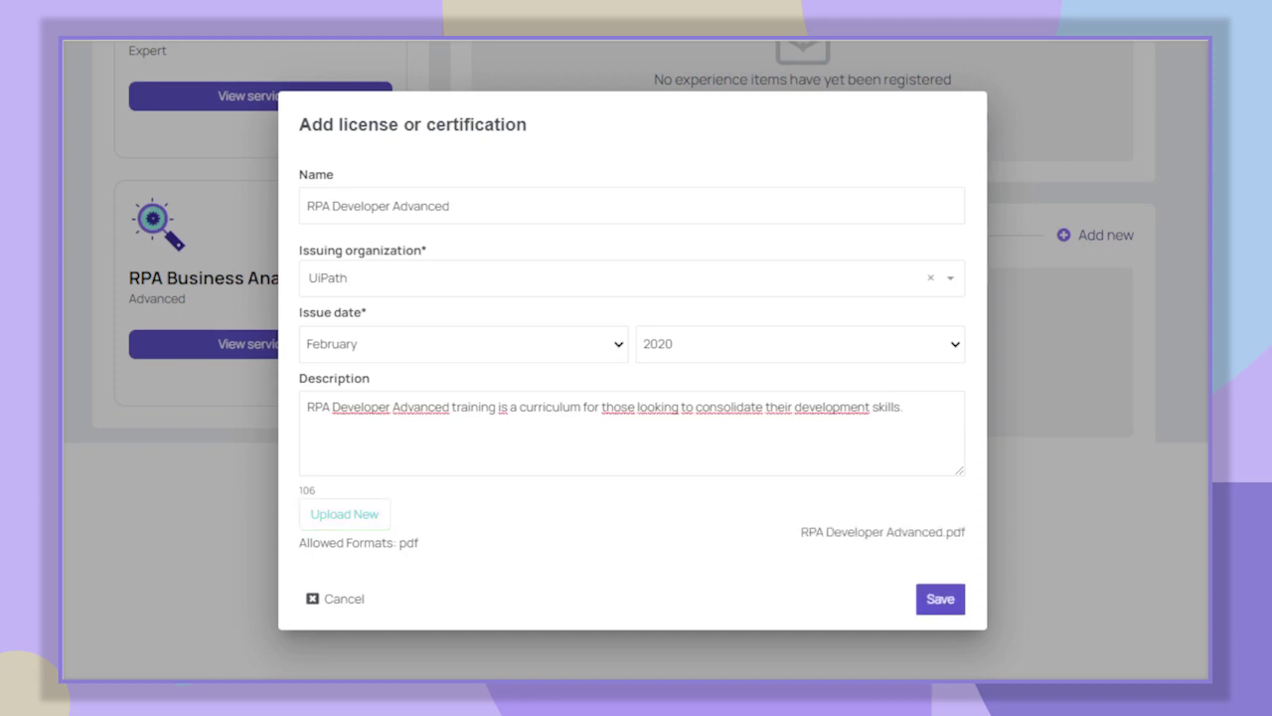
click(940, 600)
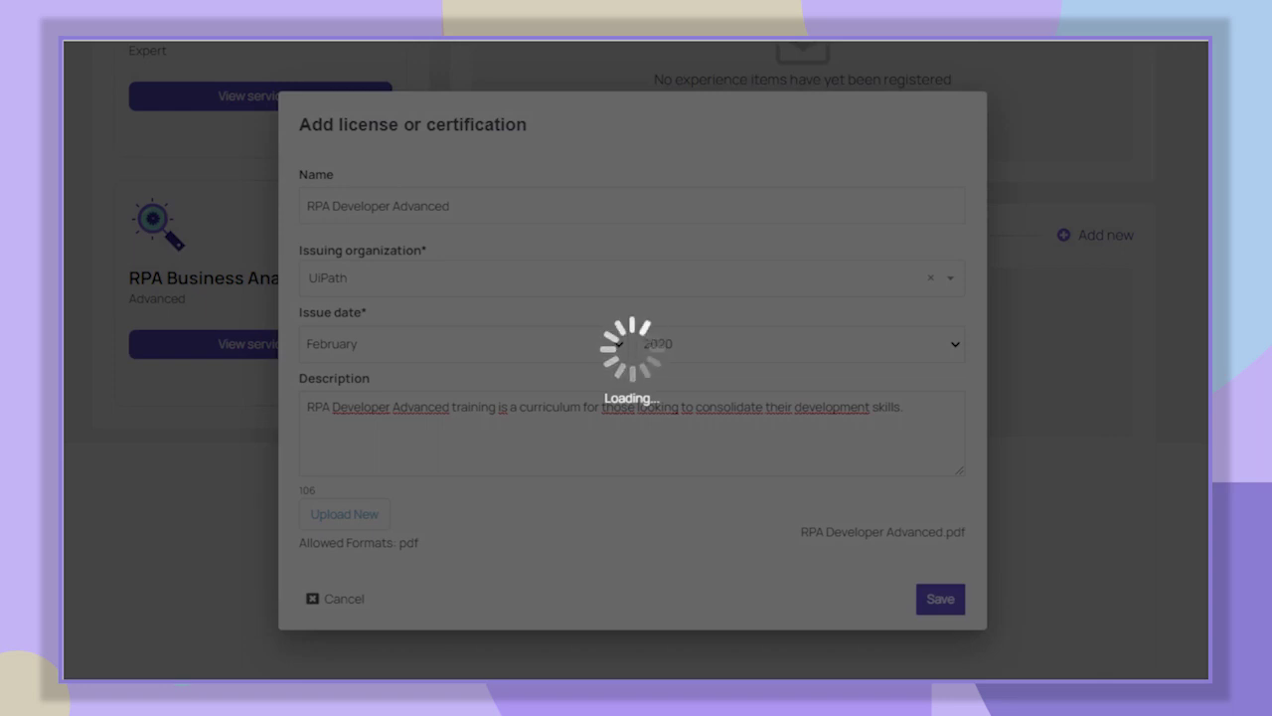
- Go back to the dashboard's to-do list and start the professional experiences item
scroll(636, 358, up, 3)
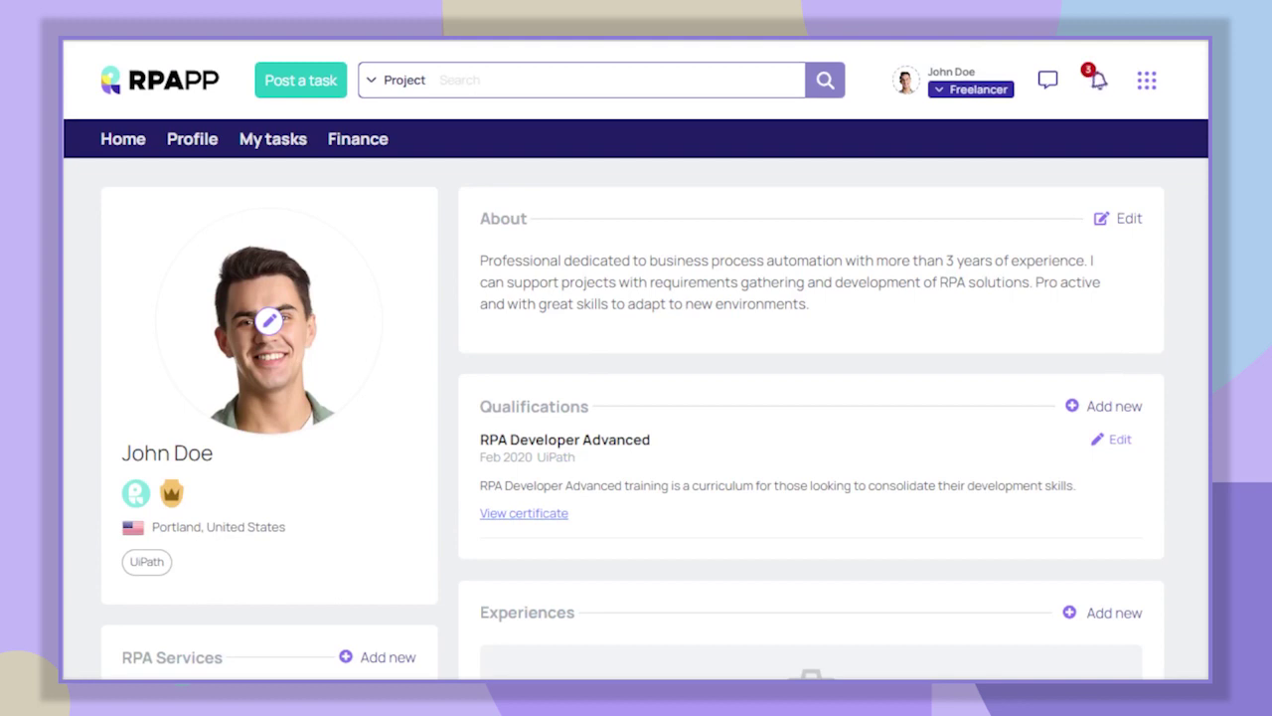
click(123, 140)
scroll(637, 358, down, 5)
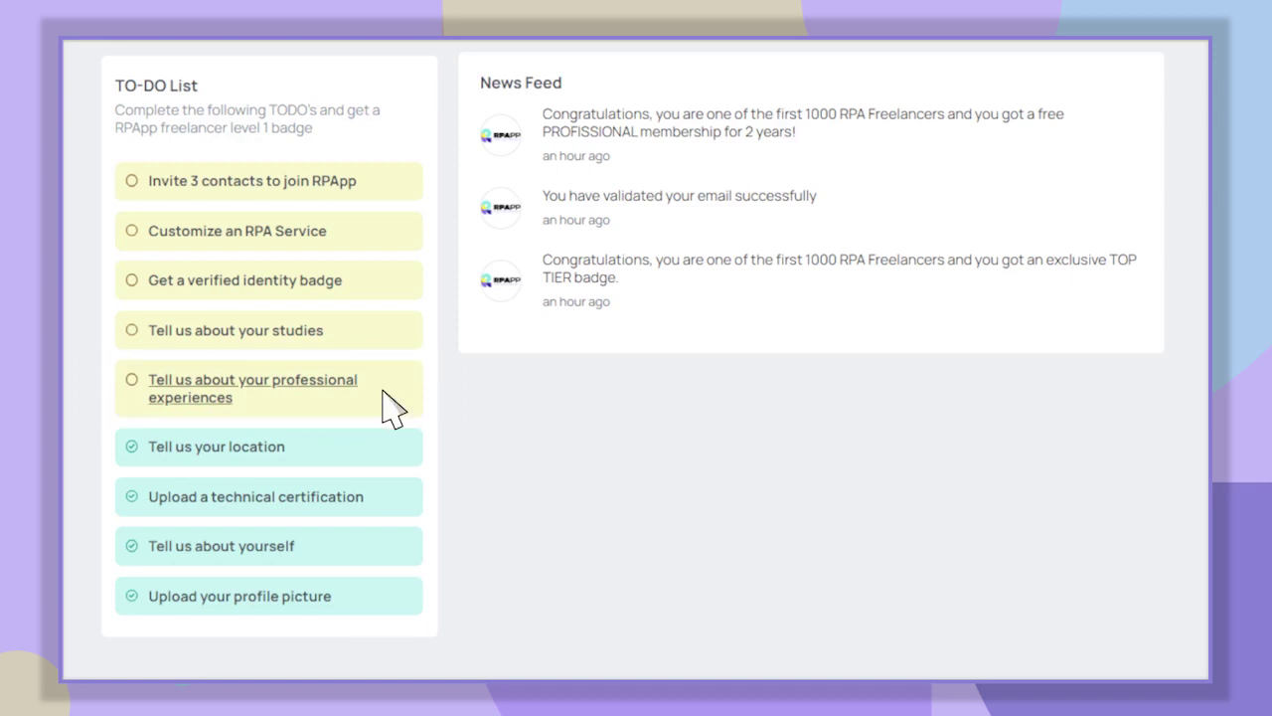
click(298, 388)
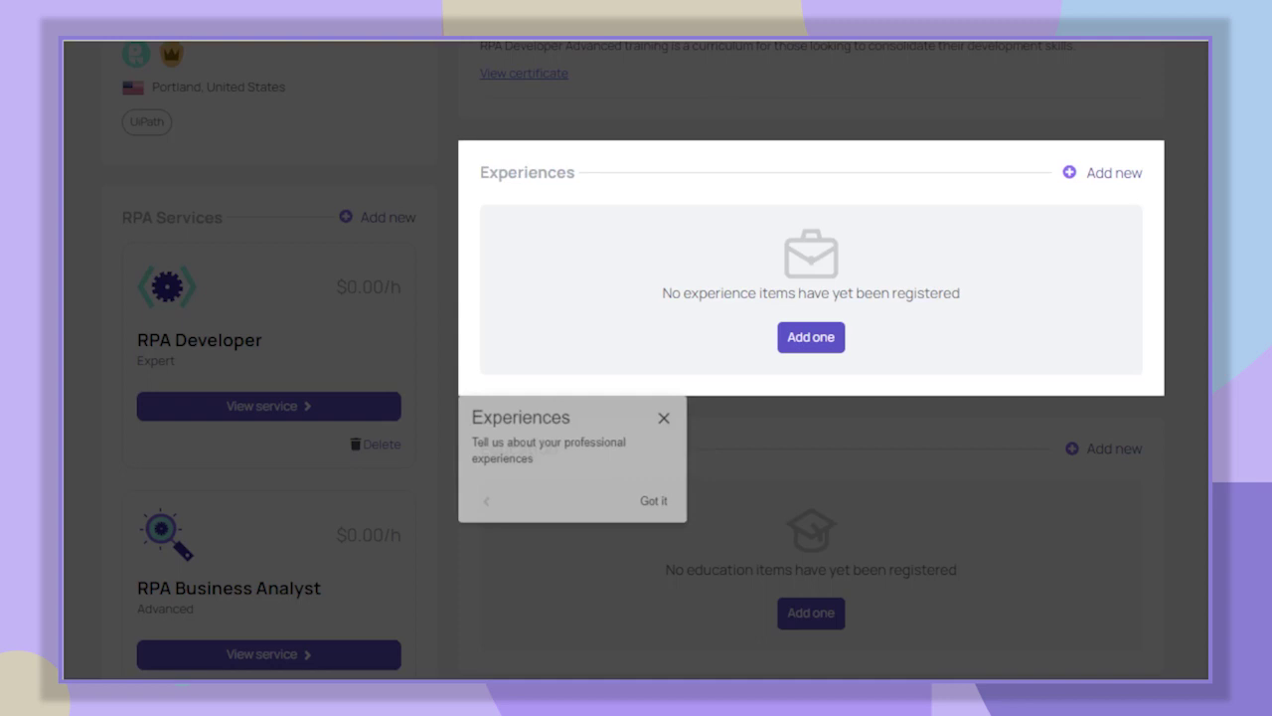
click(672, 510)
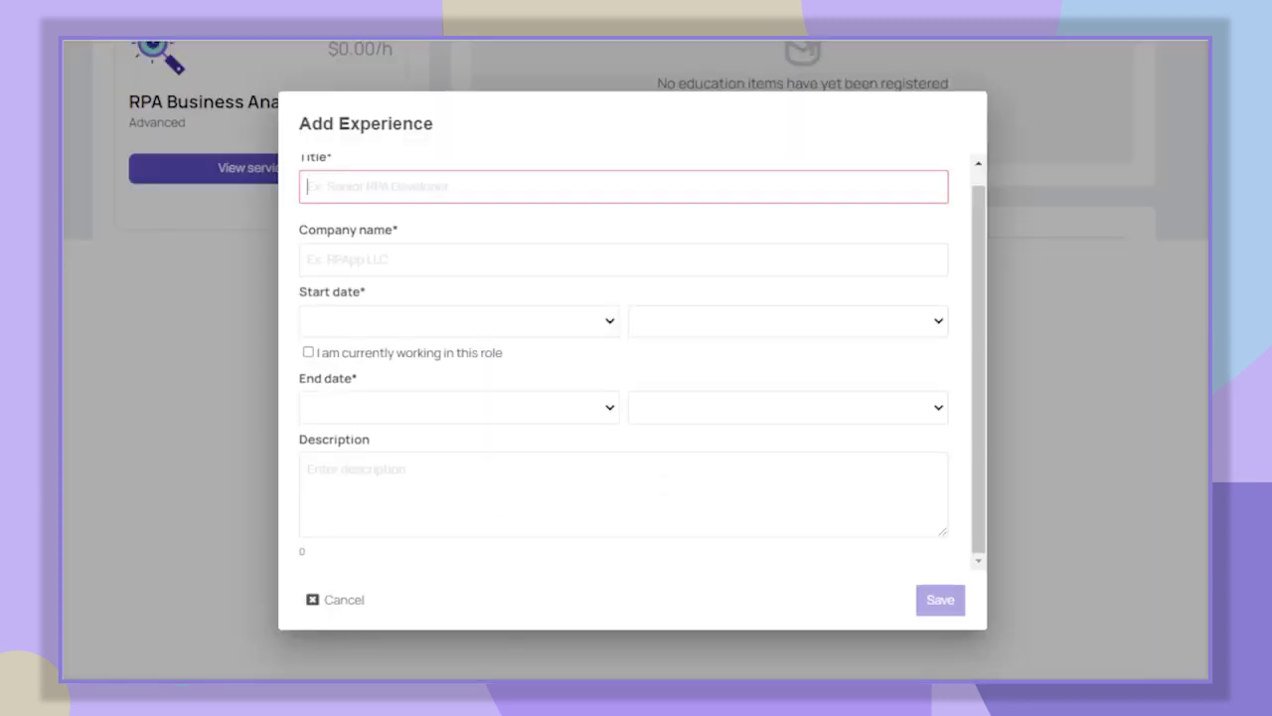
- Enter Senior RPA Developer at ACME Company, current since March 2019, describe main functions, and save
text(Senior RPA Developer)
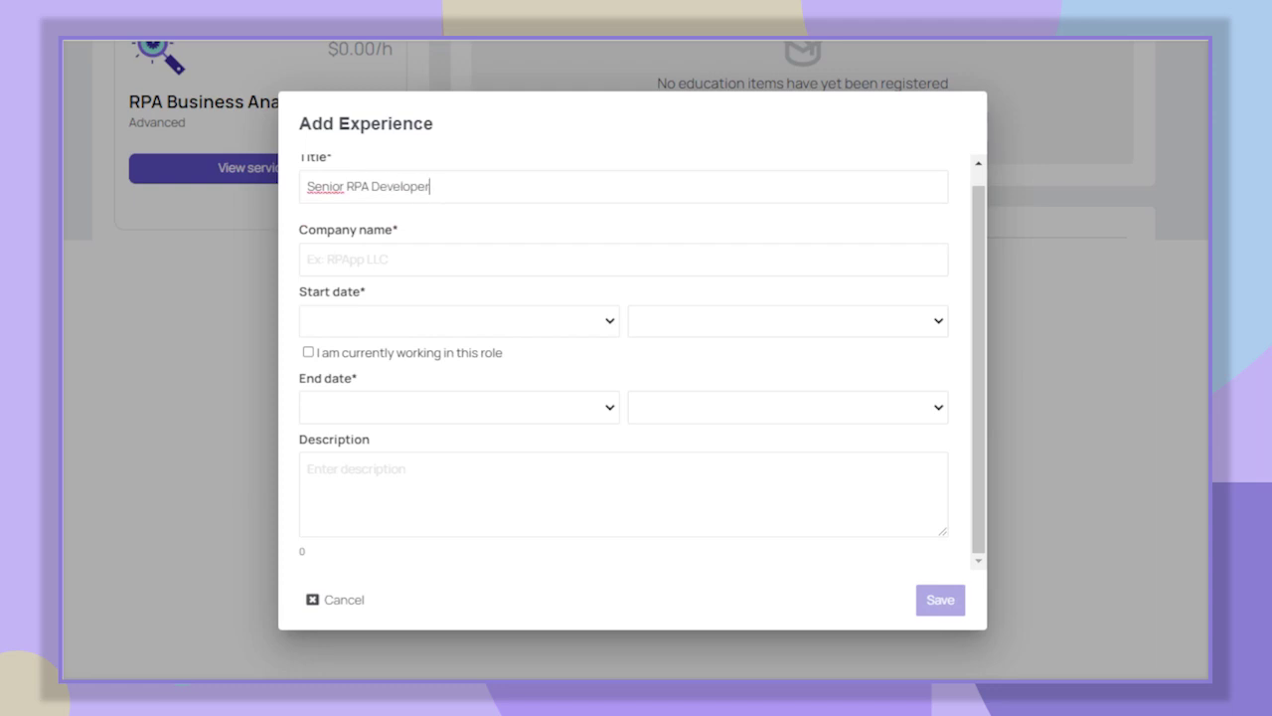
click(307, 259)
text(ACME Company)
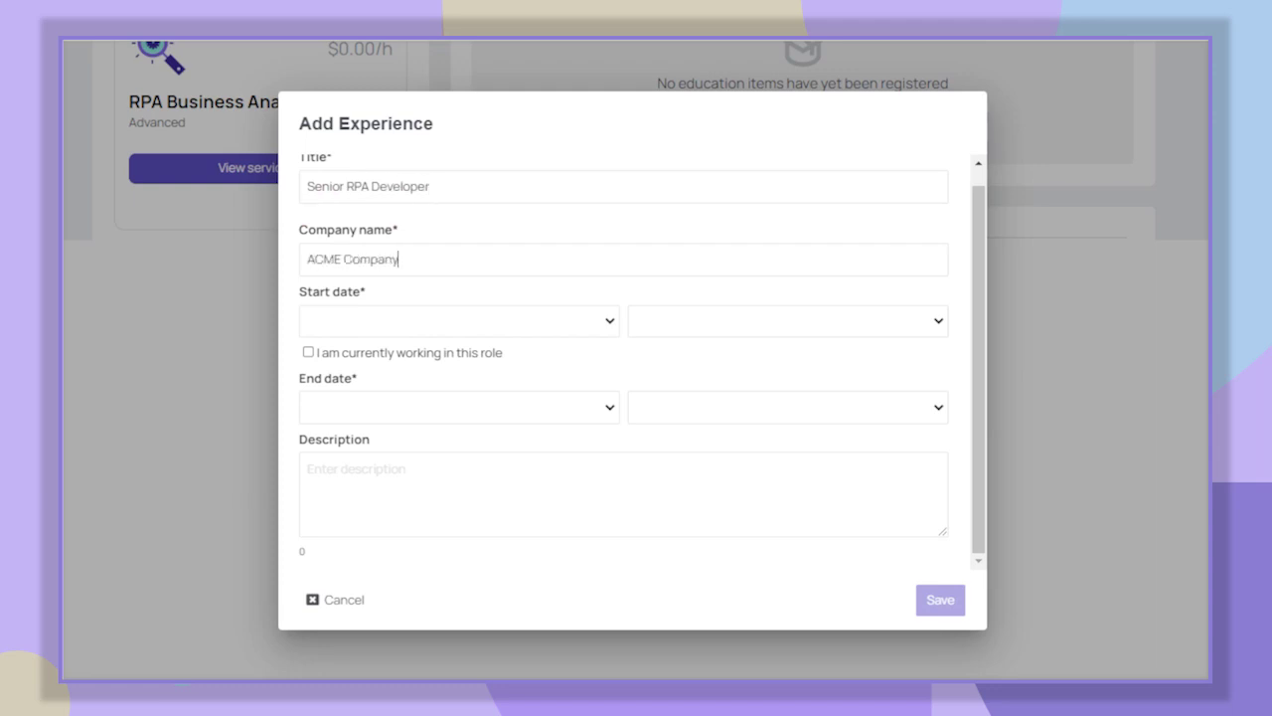
key(Tab)
text(March)
key(Tab)
text(2019)
key(Tab)
key(space)
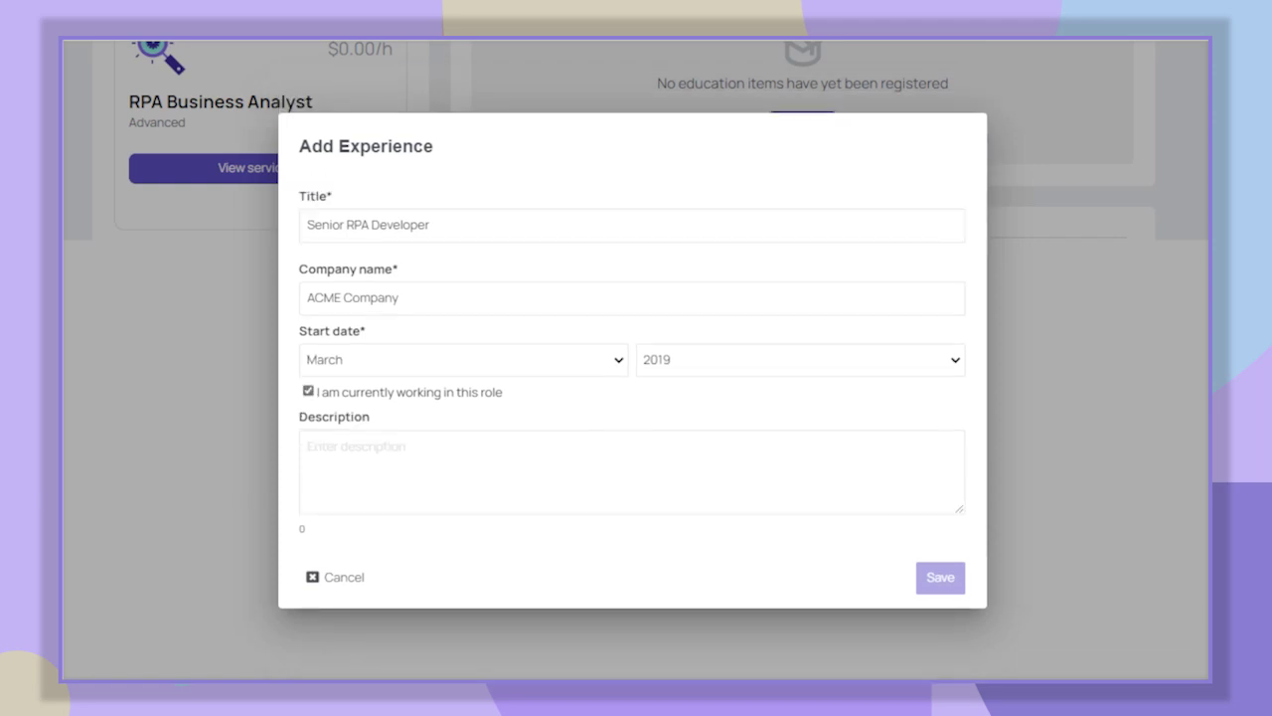
text(My main functio)
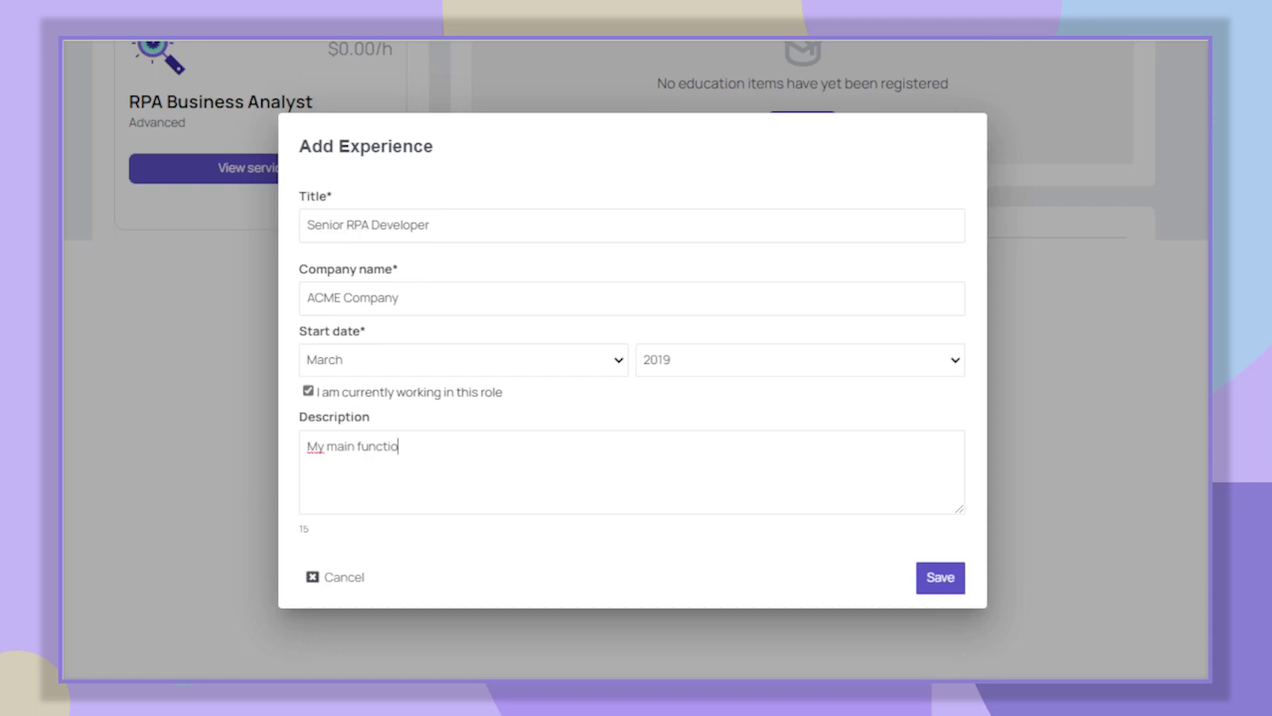
text(ns are: generate complexity estima)
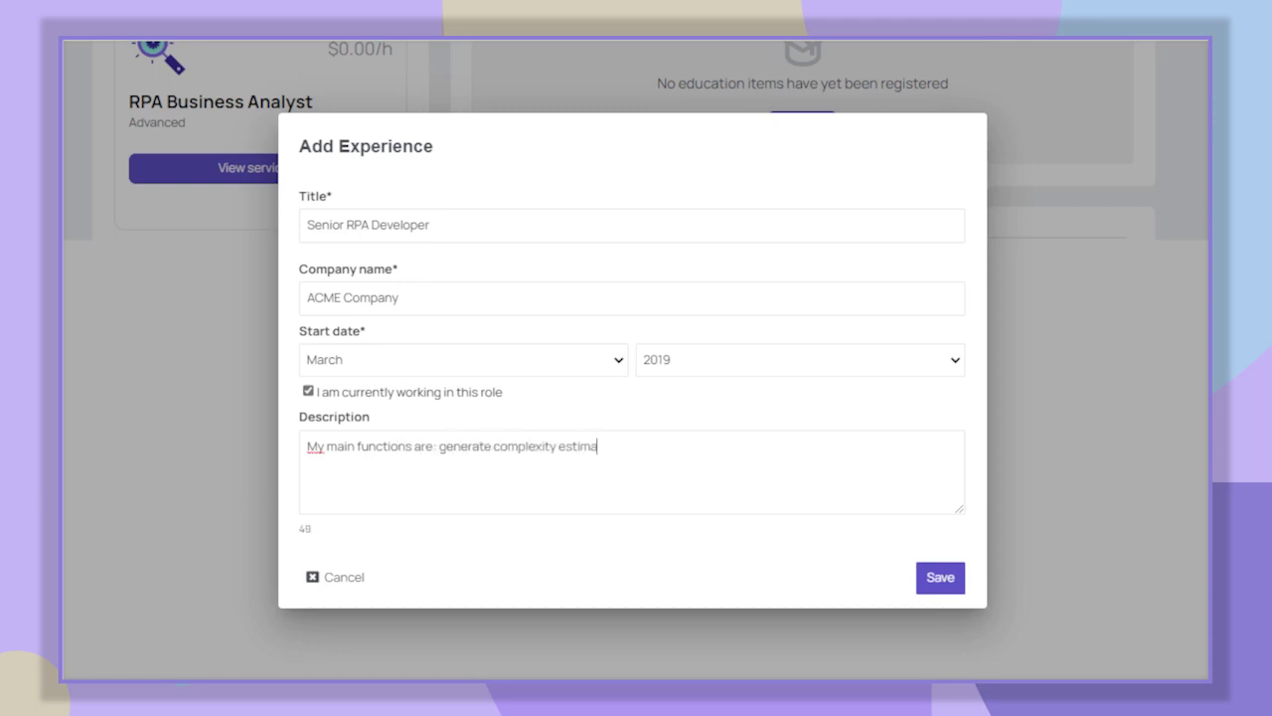
text(tes, propose solution architectur)
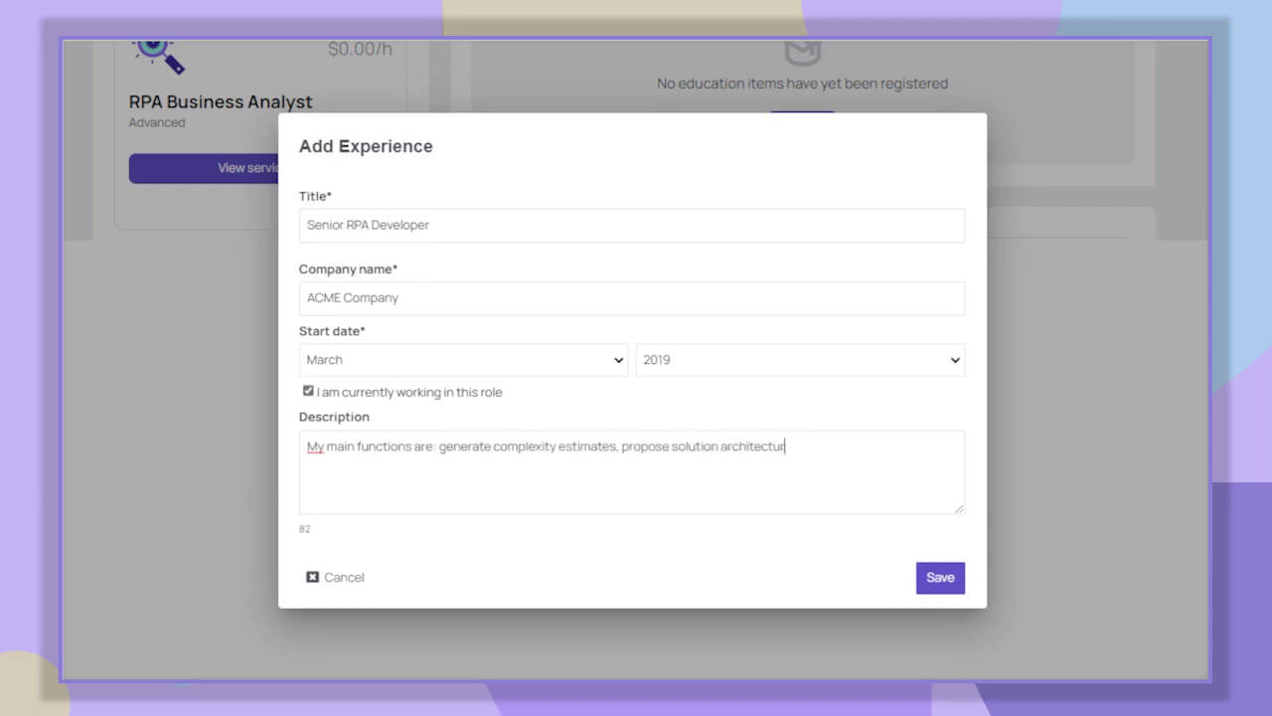
text(e, develop RPA solutions applying)
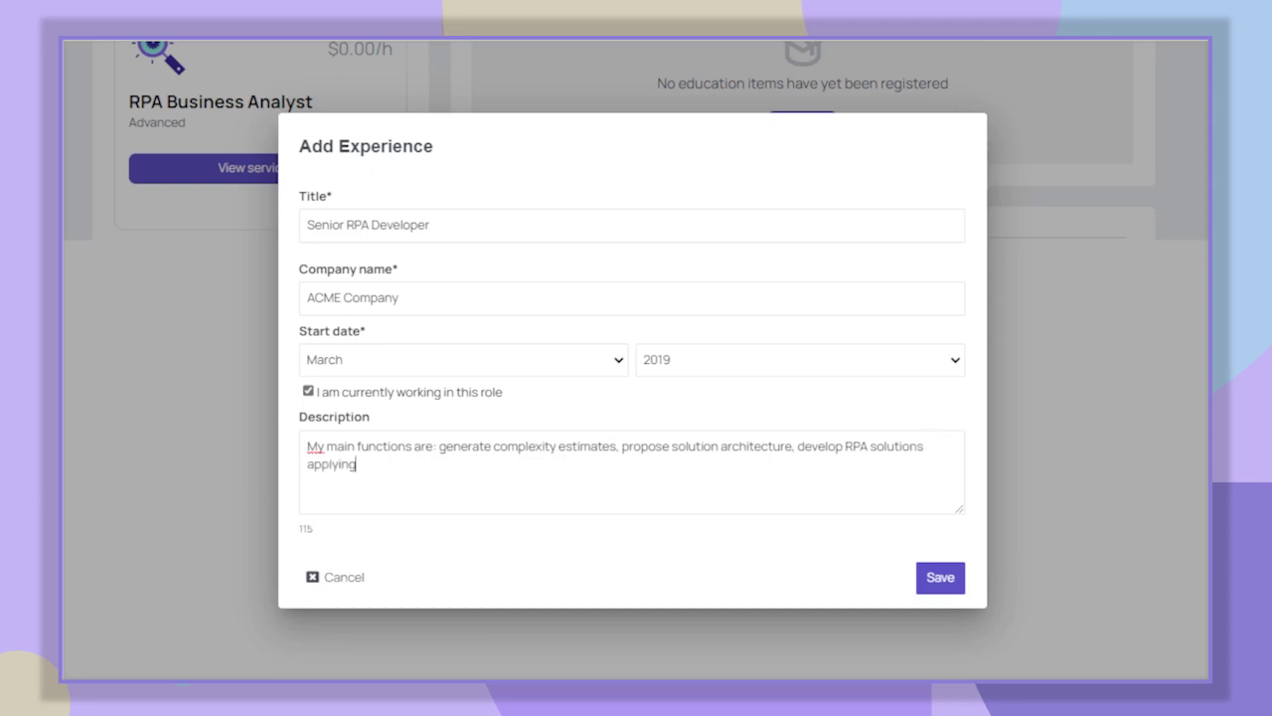
text( best practices and create SDD)
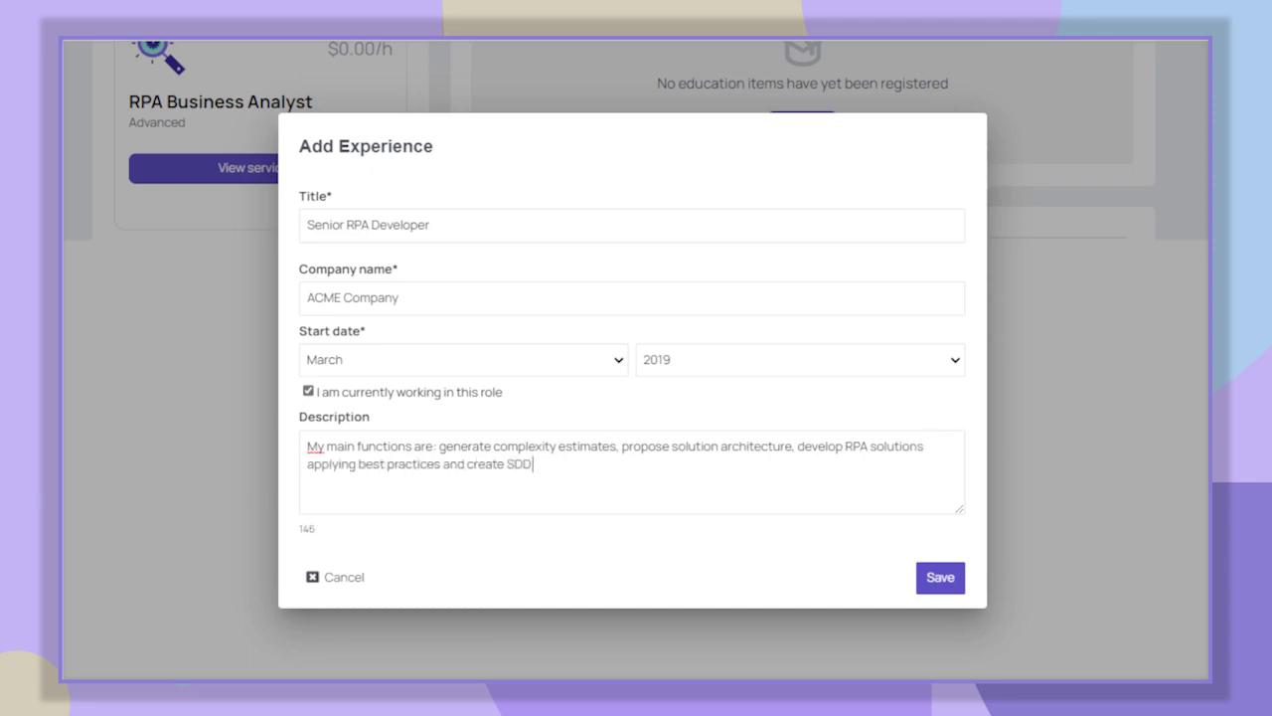
text( technical documentation.)
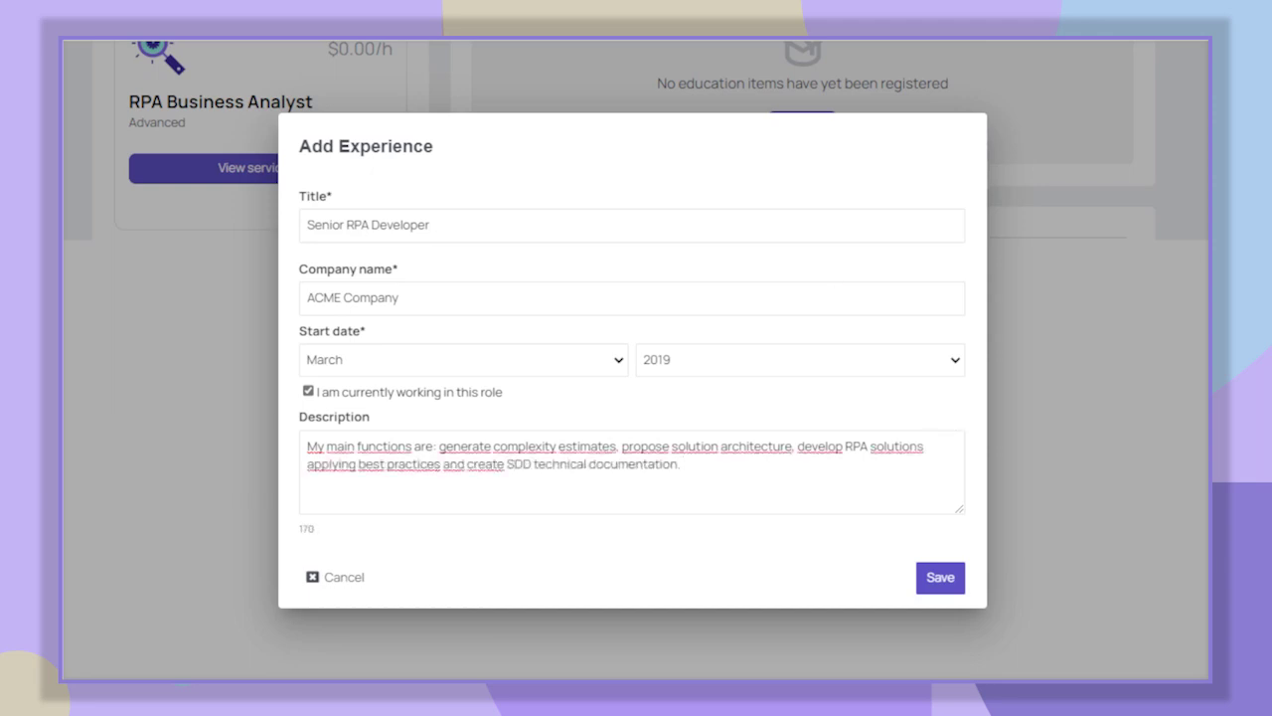
click(940, 580)
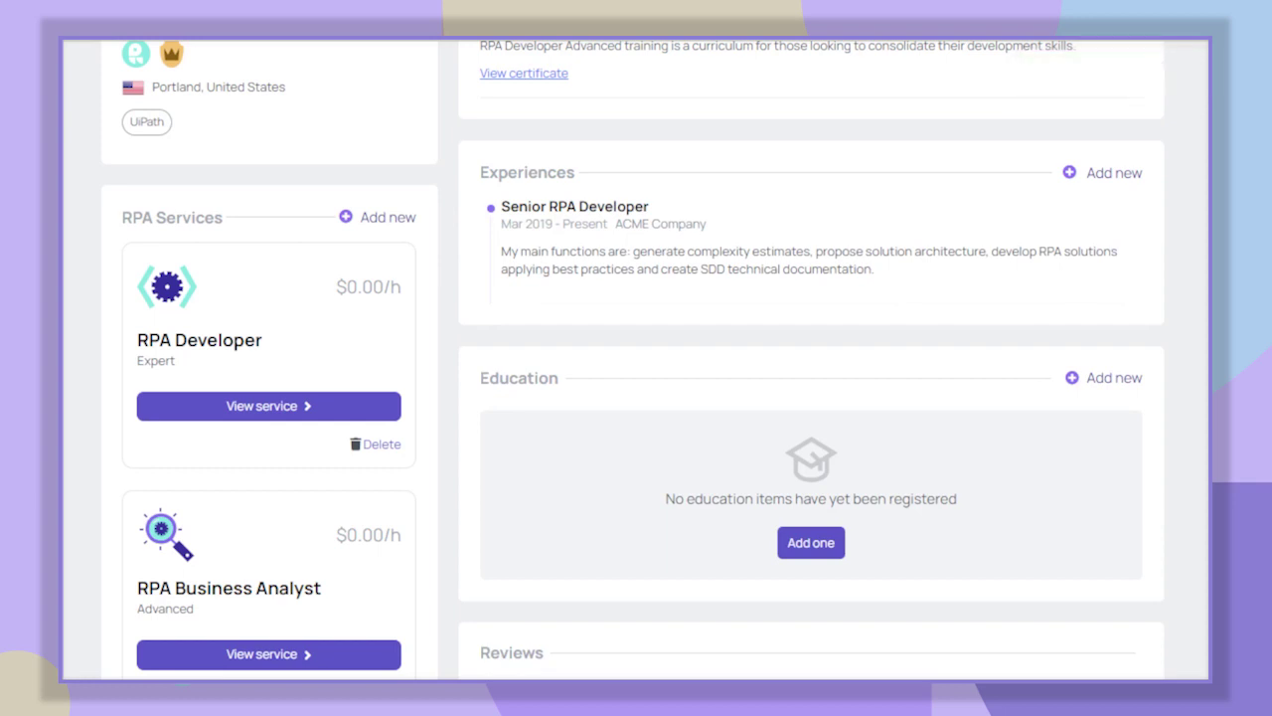
- From the home TO-DO list, start 'Tell us about your studies' and open a blank Add Education form
scroll(636, 357, up, 5)
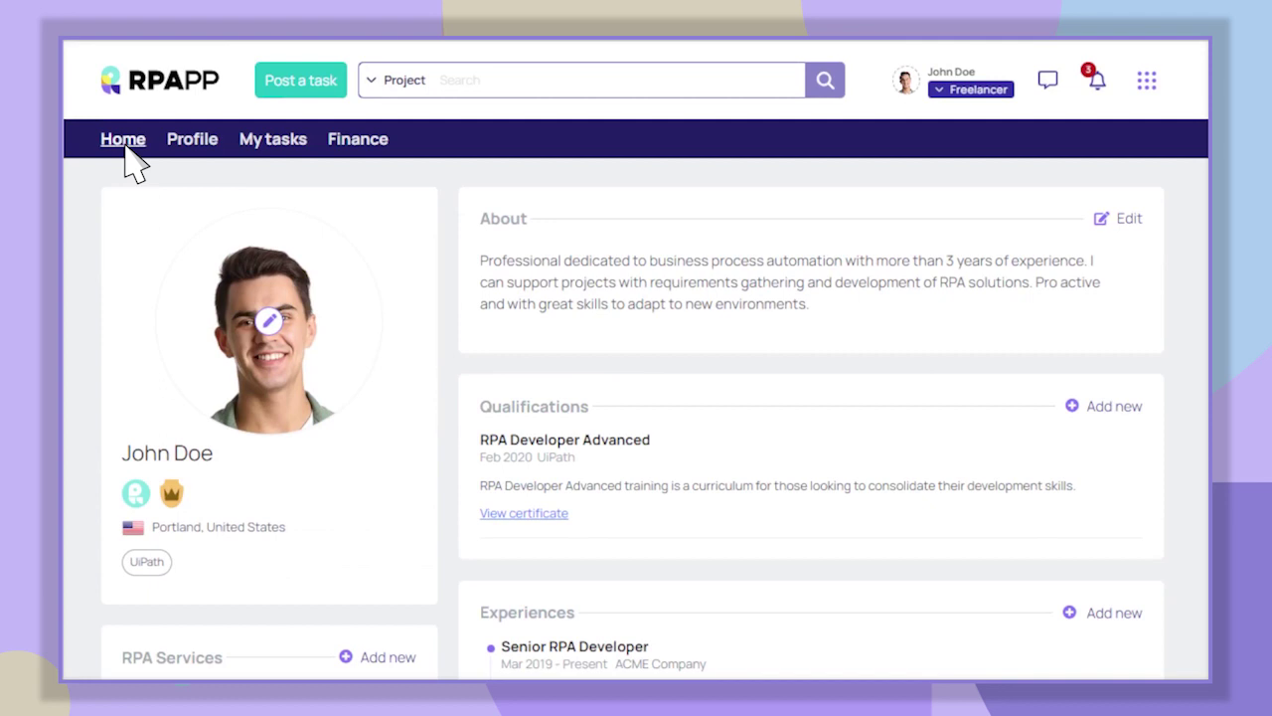
click(126, 151)
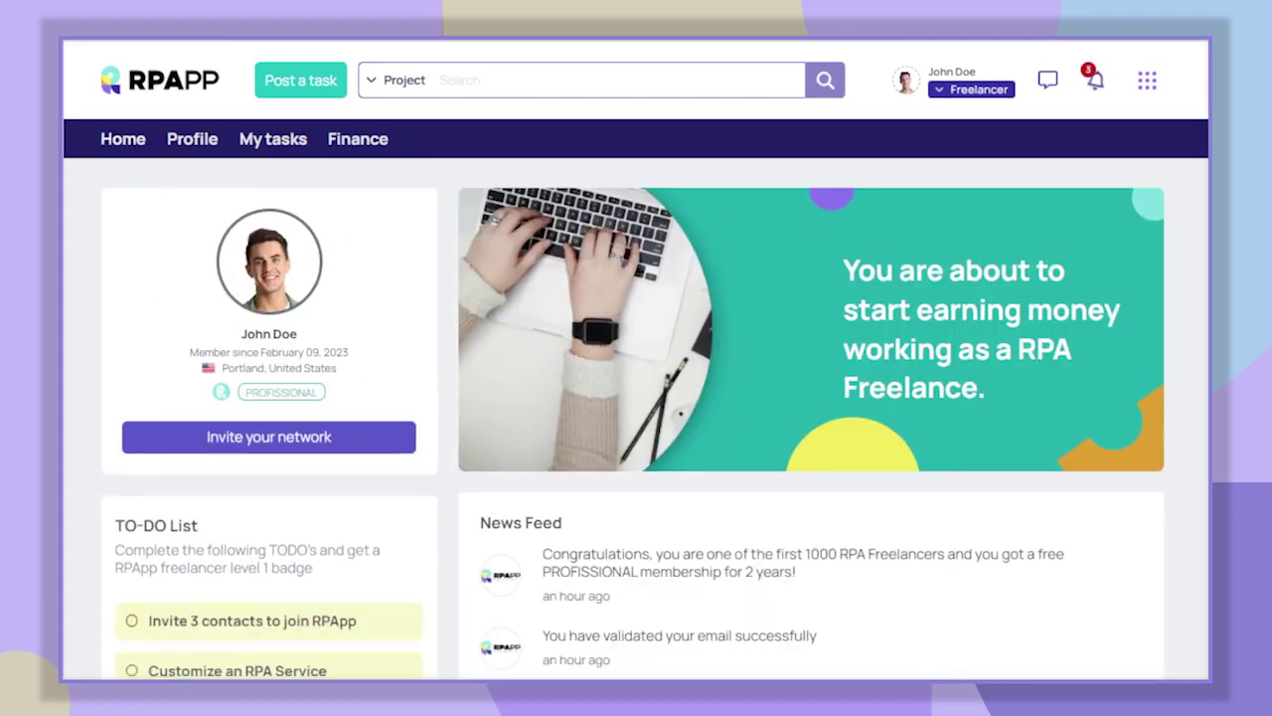
scroll(636, 358, down, 5)
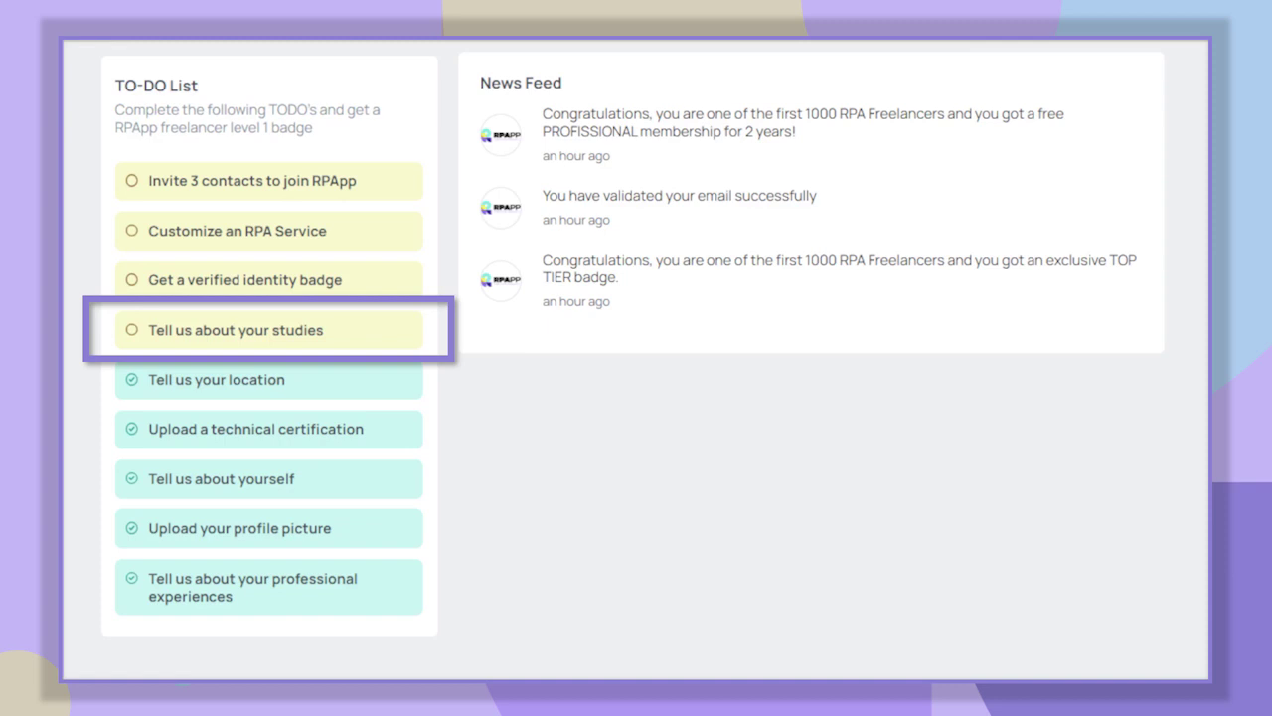
click(381, 332)
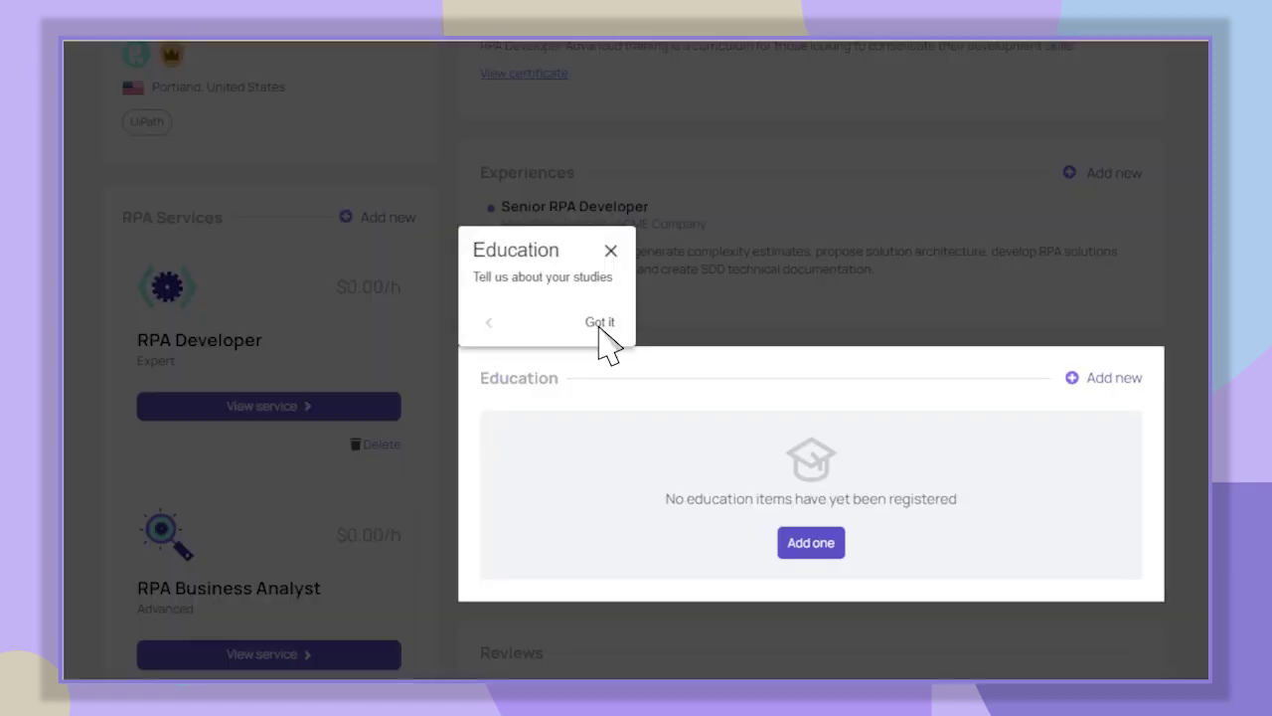
click(599, 323)
click(811, 542)
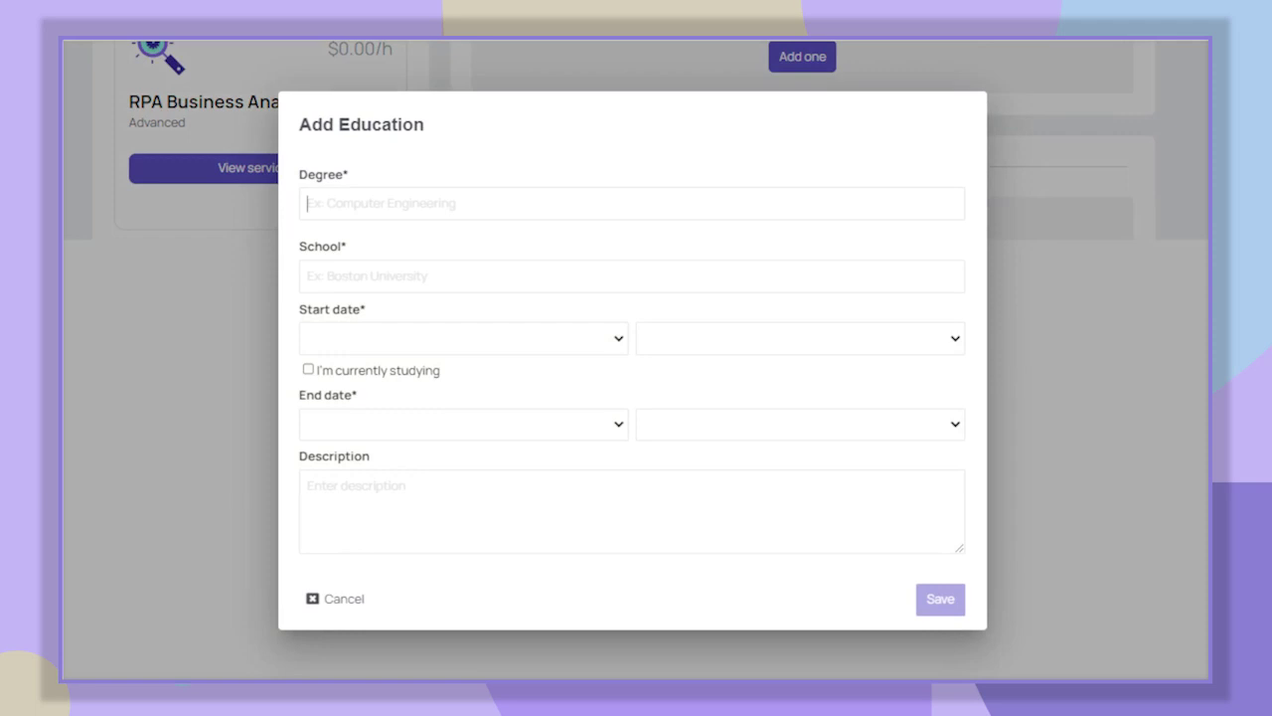
- Save a Computer Science education at University of Oregon, June 2014 to August 2019, with a short description
text(Computer Science)
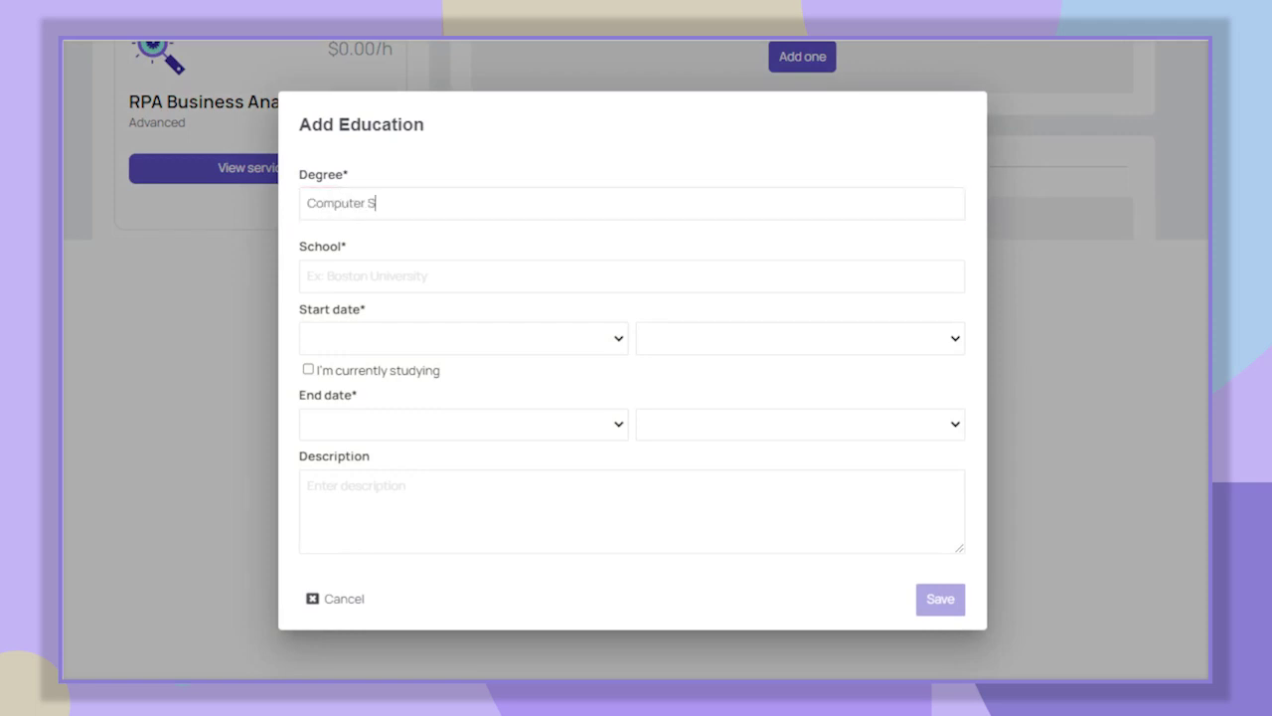
click(636, 276)
text(University of Oregon)
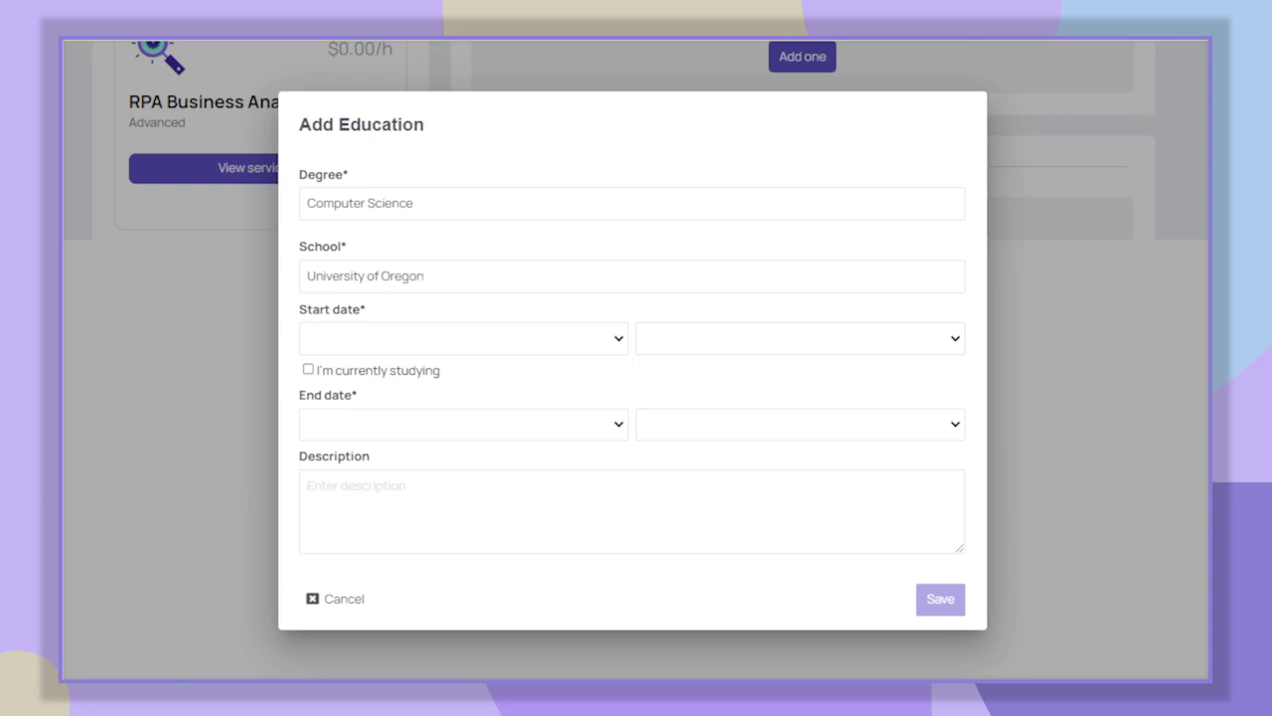
click(463, 338)
click(800, 338)
click(463, 424)
click(800, 424)
click(623, 510)
text(computer science, the s)
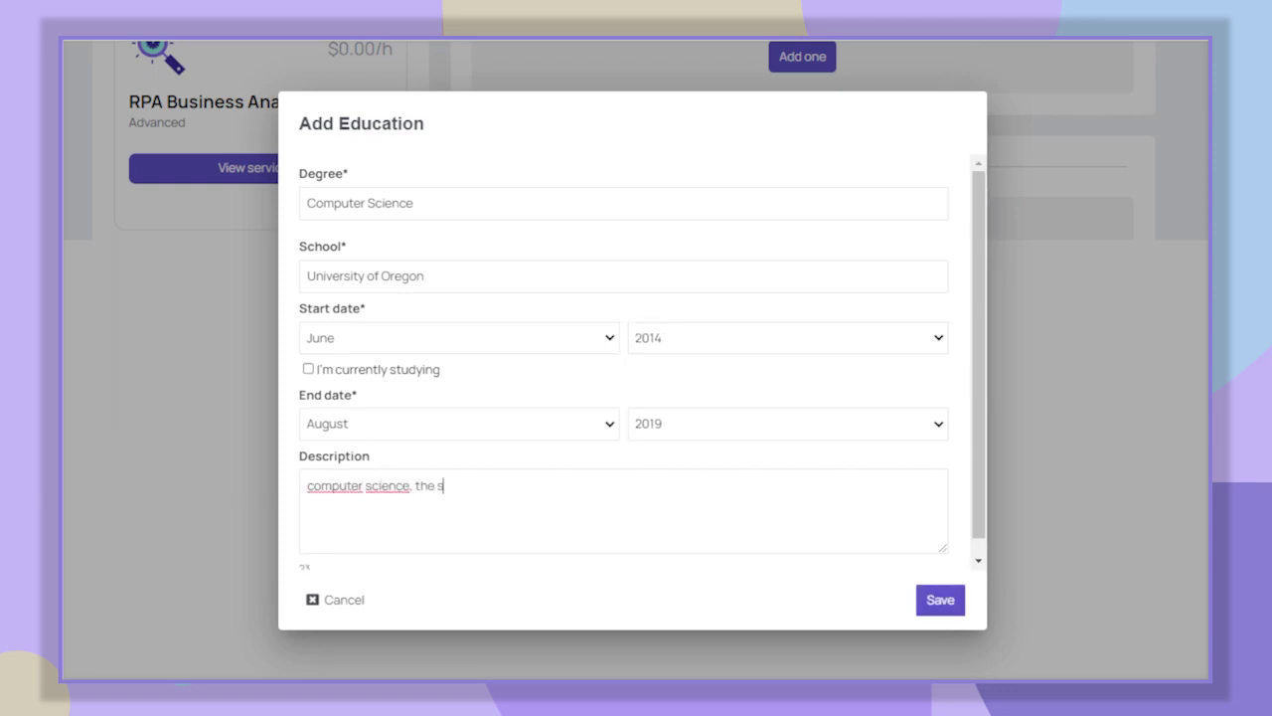
text(tudy of computers and computing, )
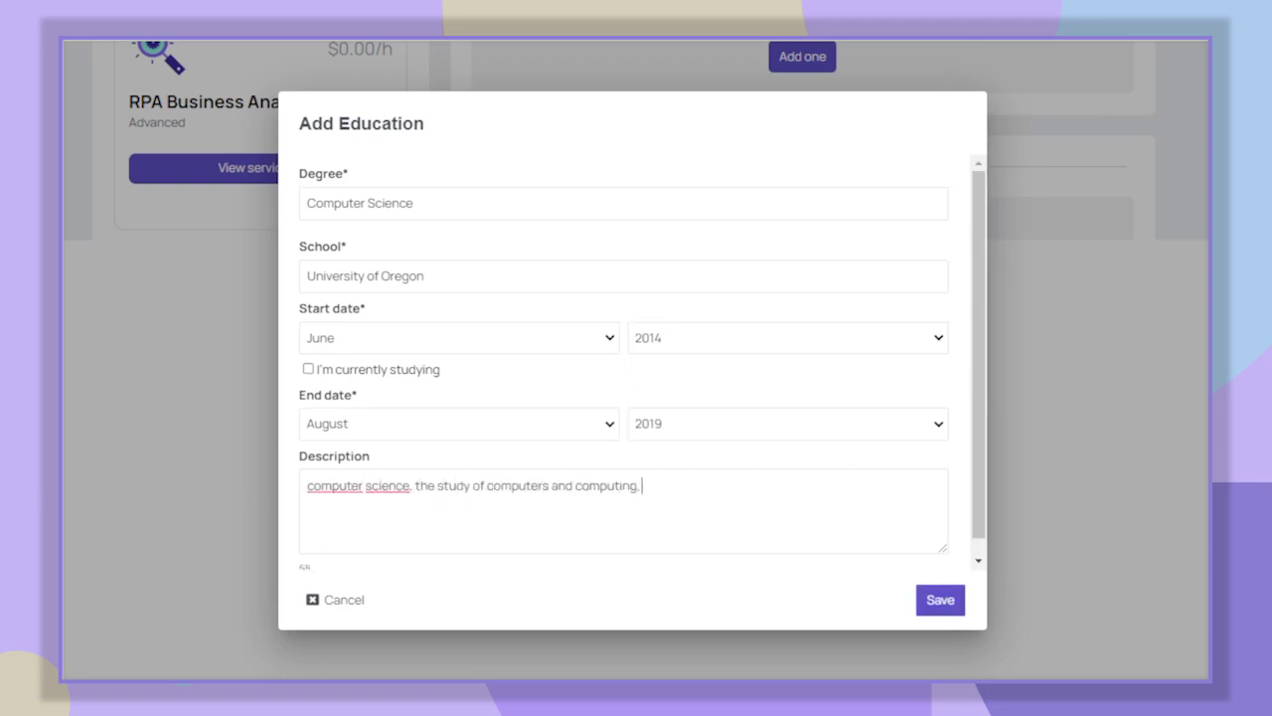
text(including their theoretical and al)
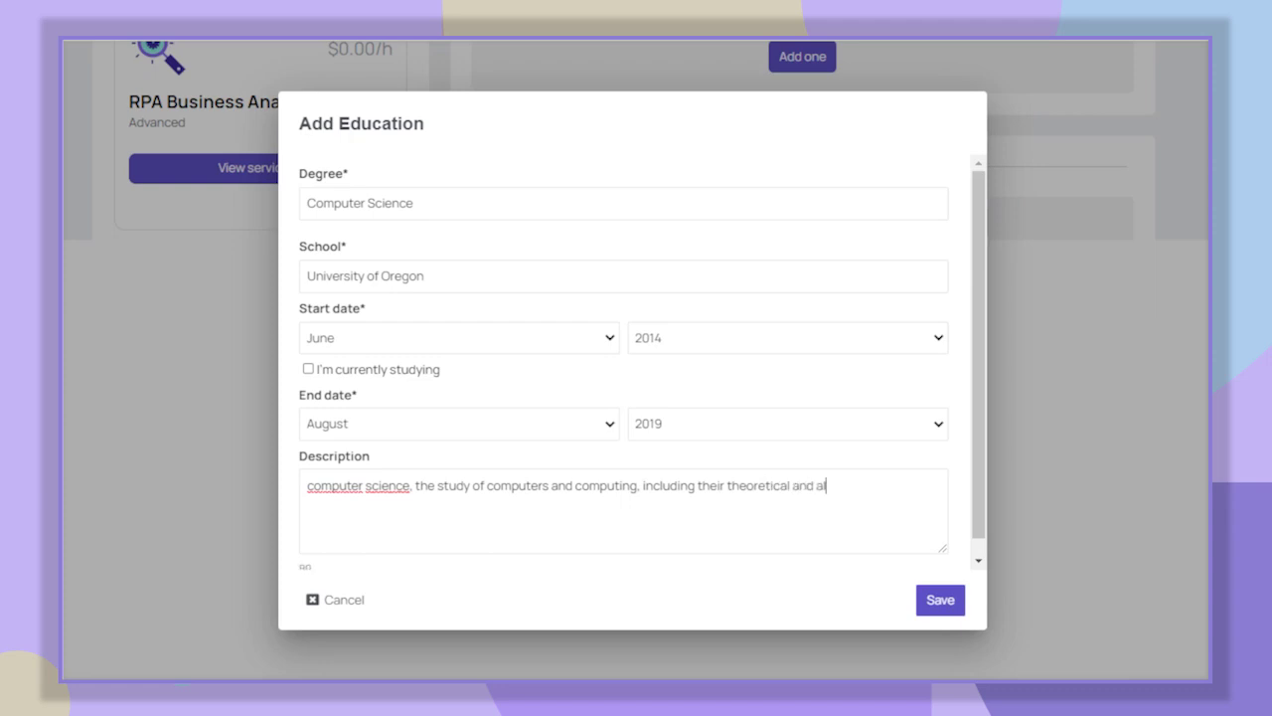
text(gorithmic foundations, hardwa)
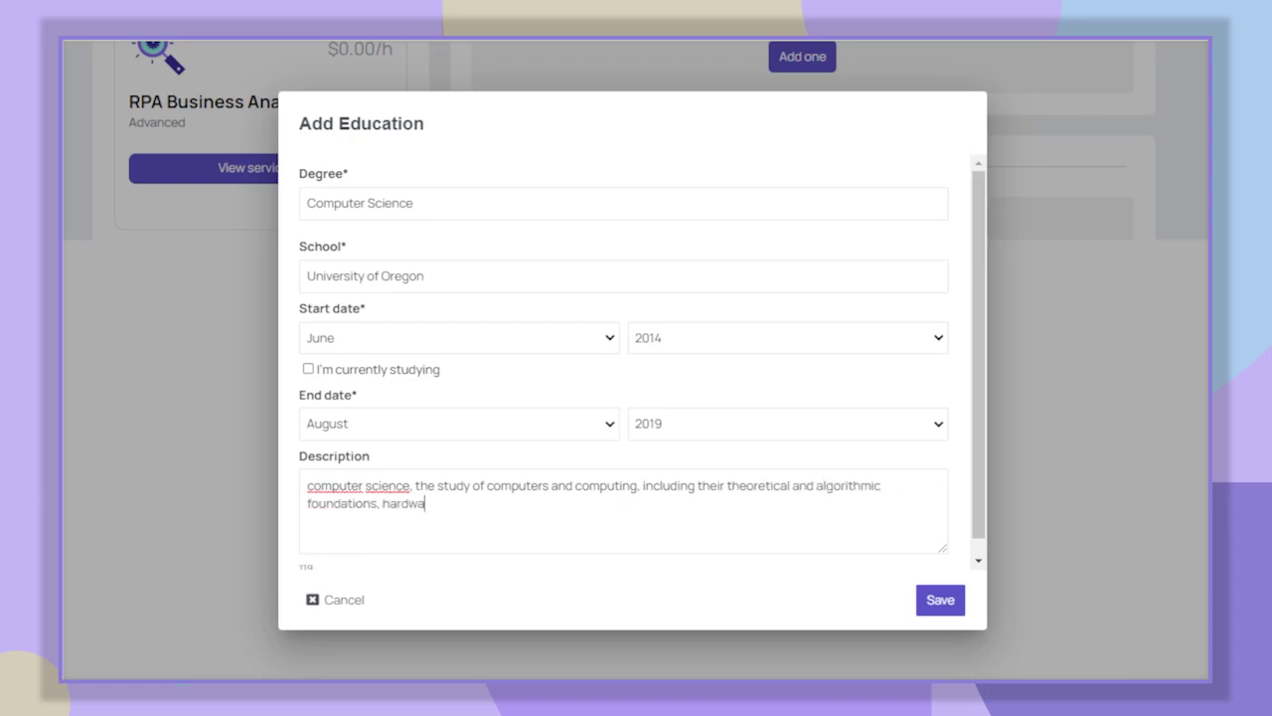
text(re and software, and their uses f)
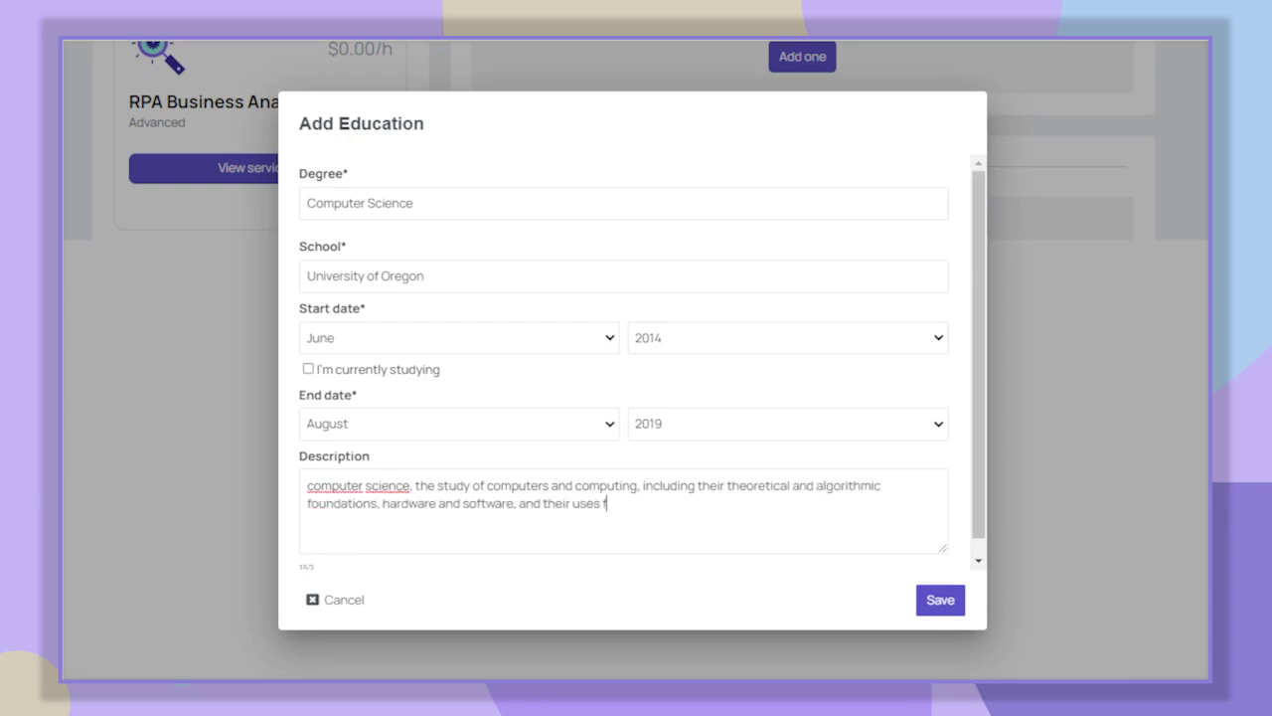
text(or processing information.)
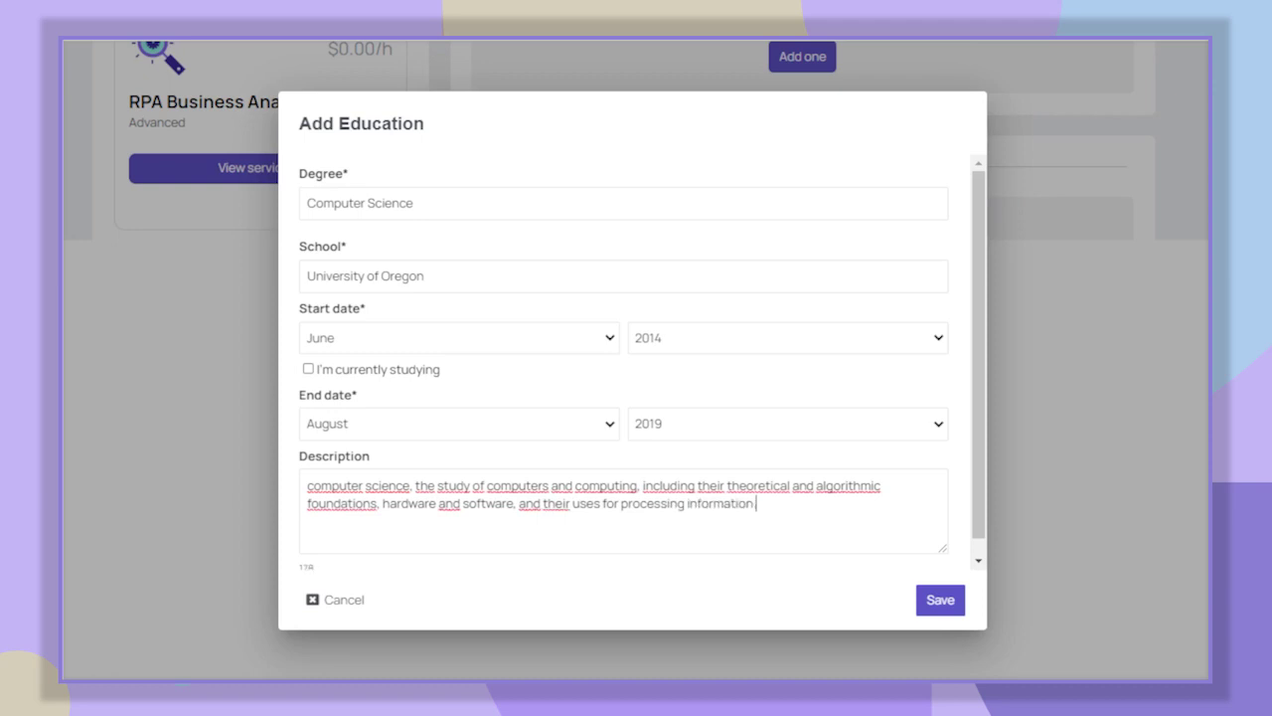
click(939, 600)
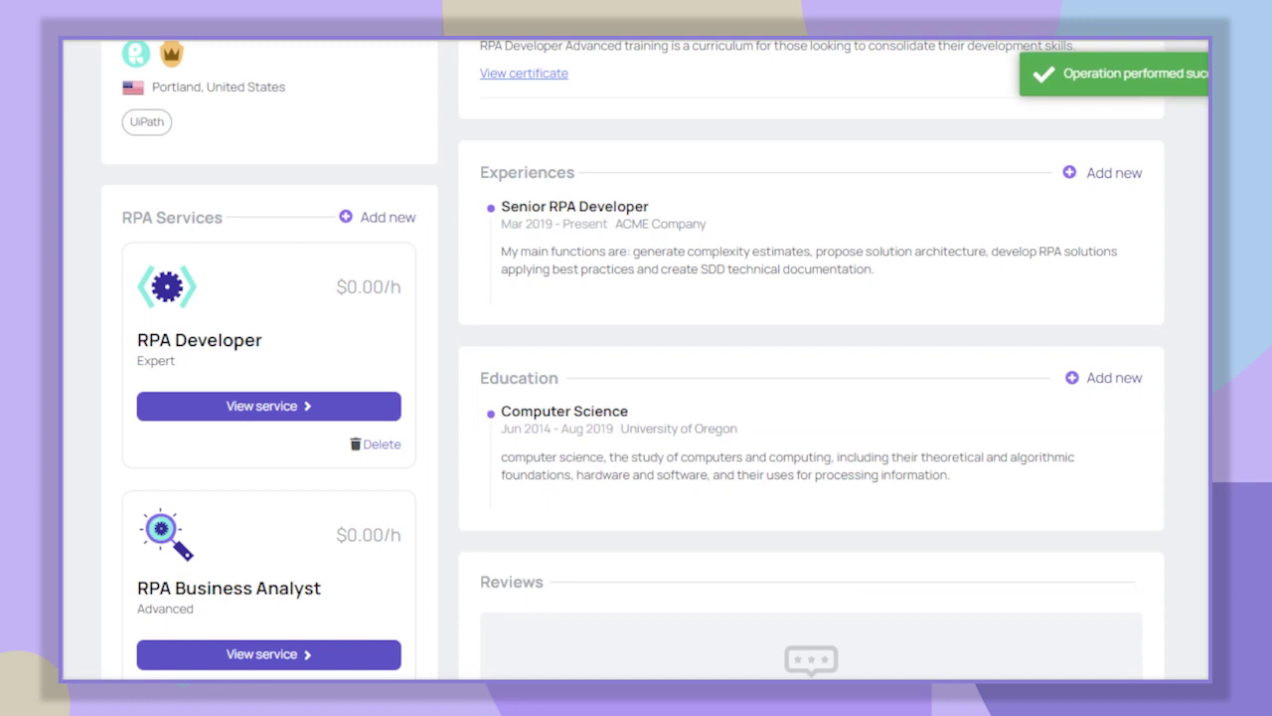
- Go back to the Home dashboard to see the studies to-do checked off
scroll(636, 358, up, 5)
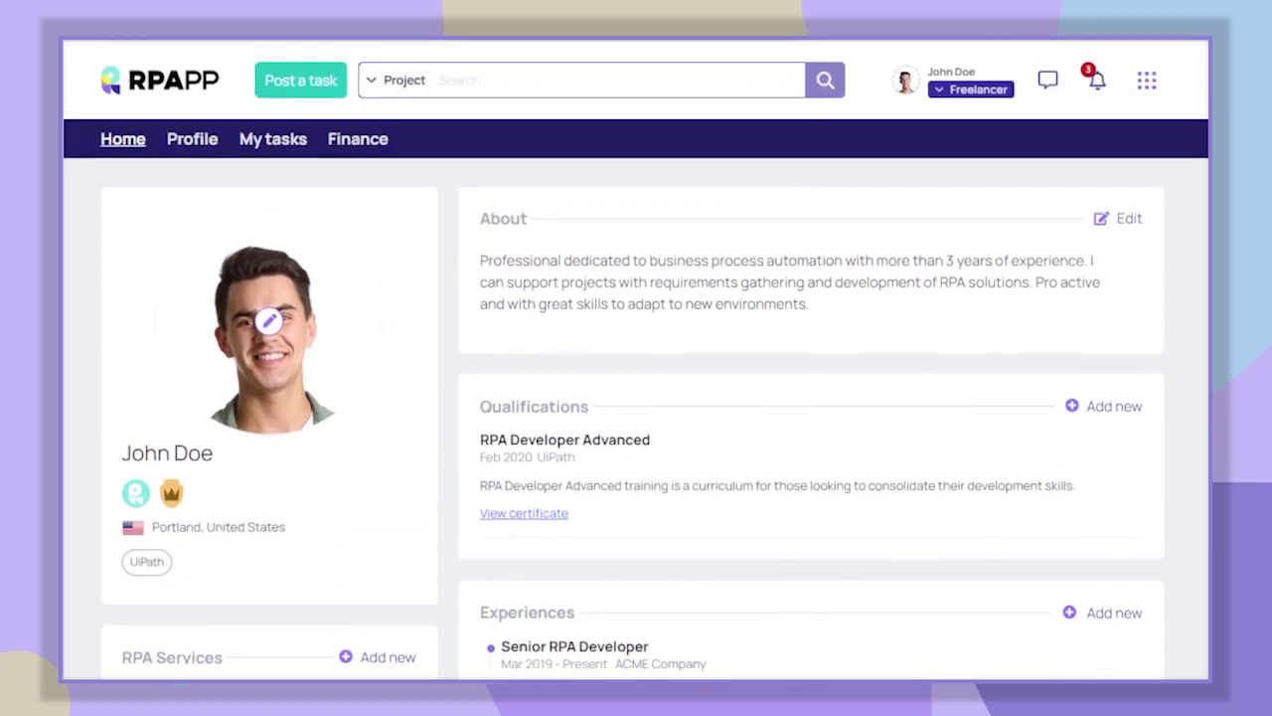
click(124, 145)
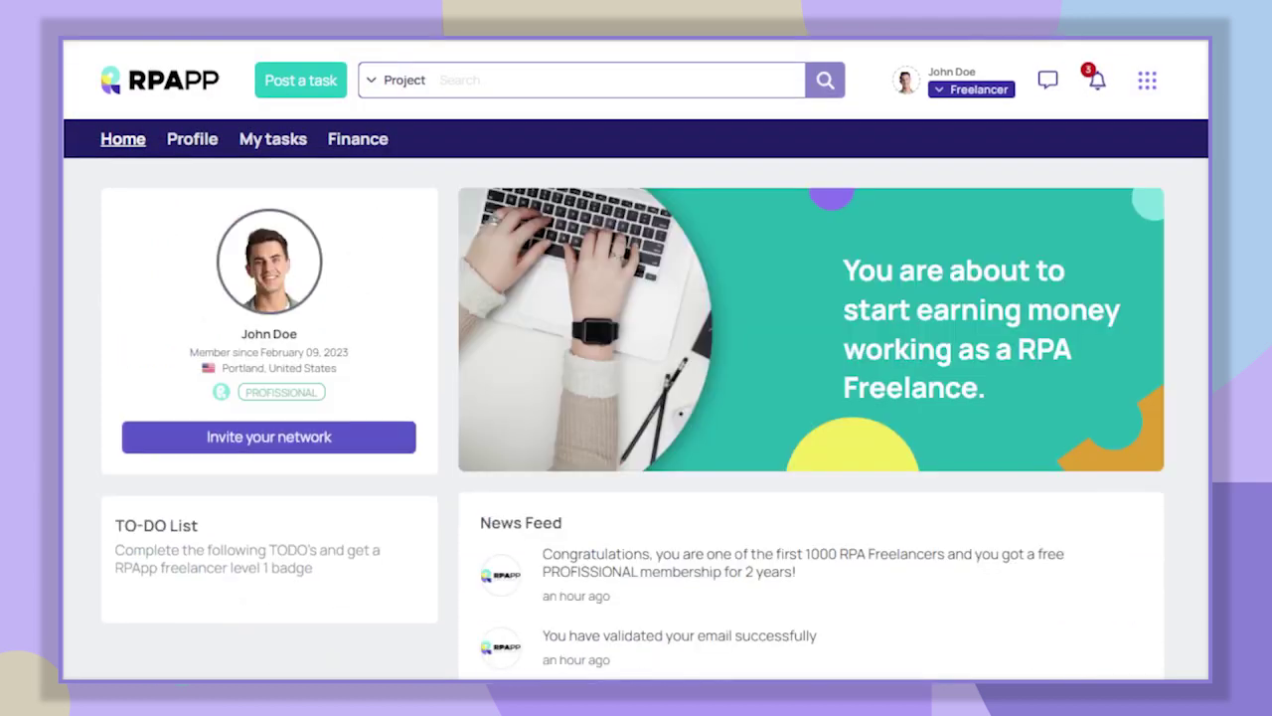
- Start 'Customize an RPA Service' and open the RPA Developer service's price and level editor
scroll(636, 358, down, 4)
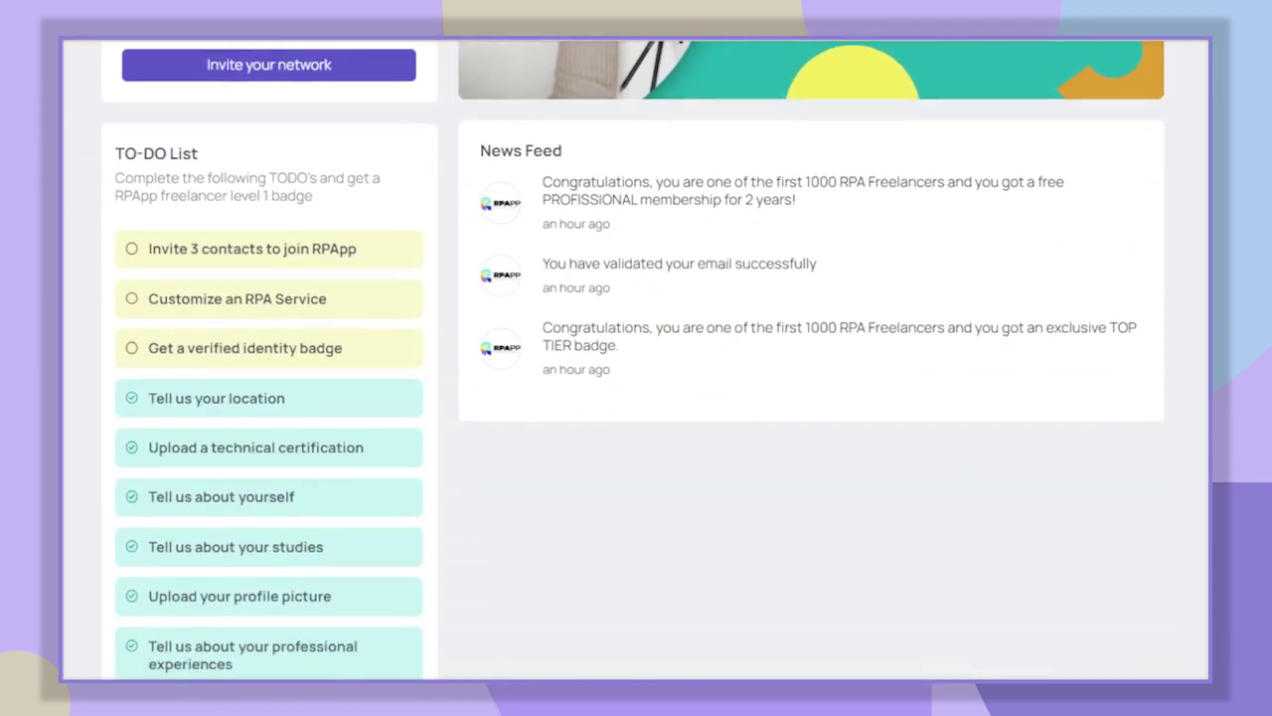
scroll(636, 358, down, 1)
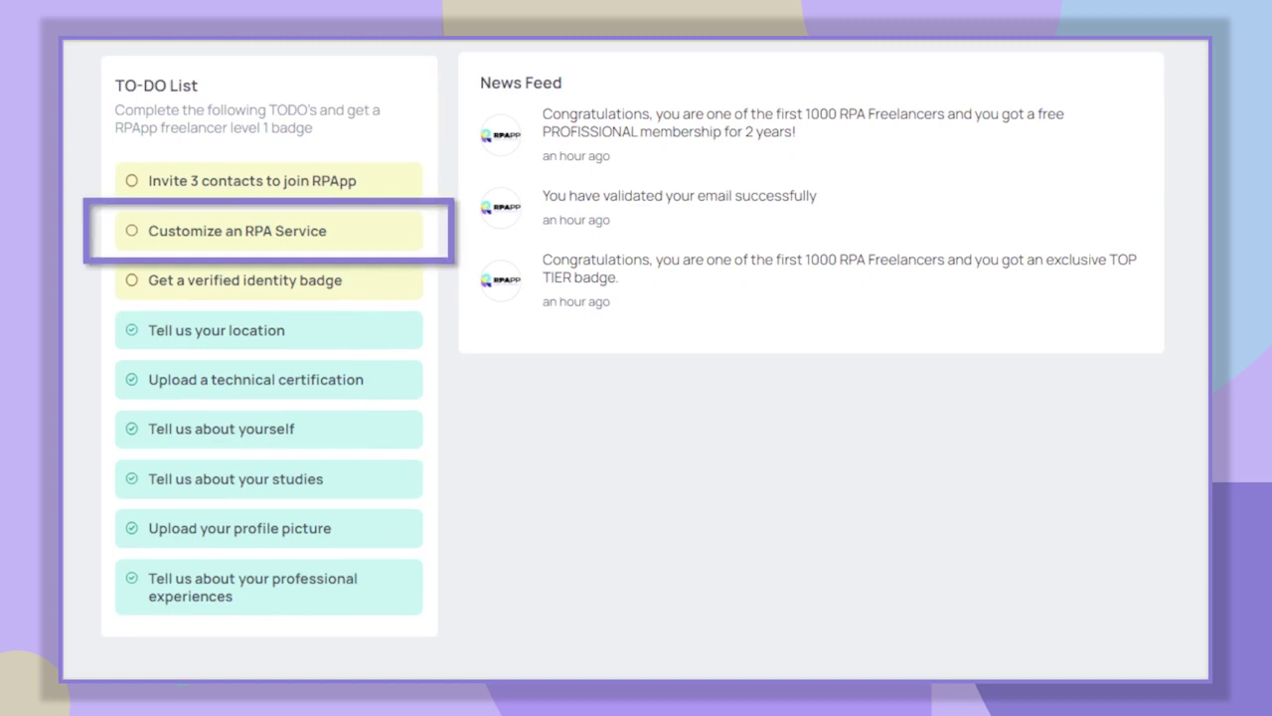
click(376, 234)
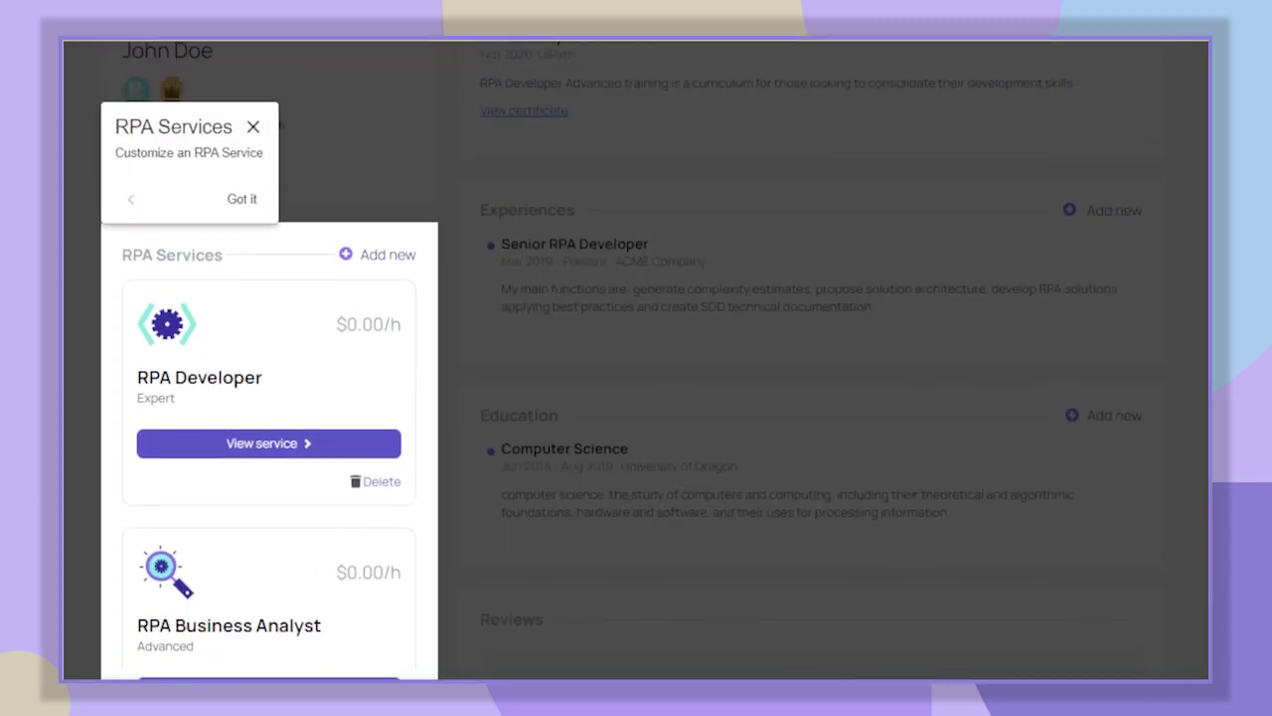
click(249, 200)
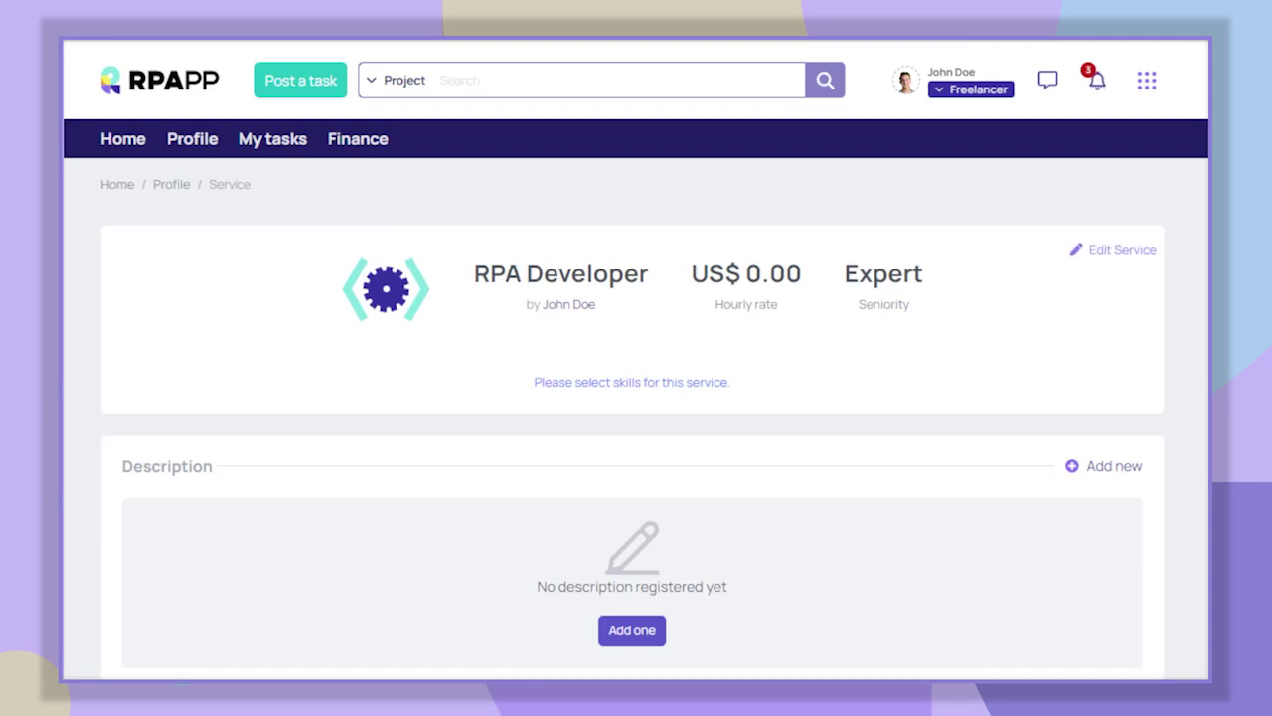
click(1113, 254)
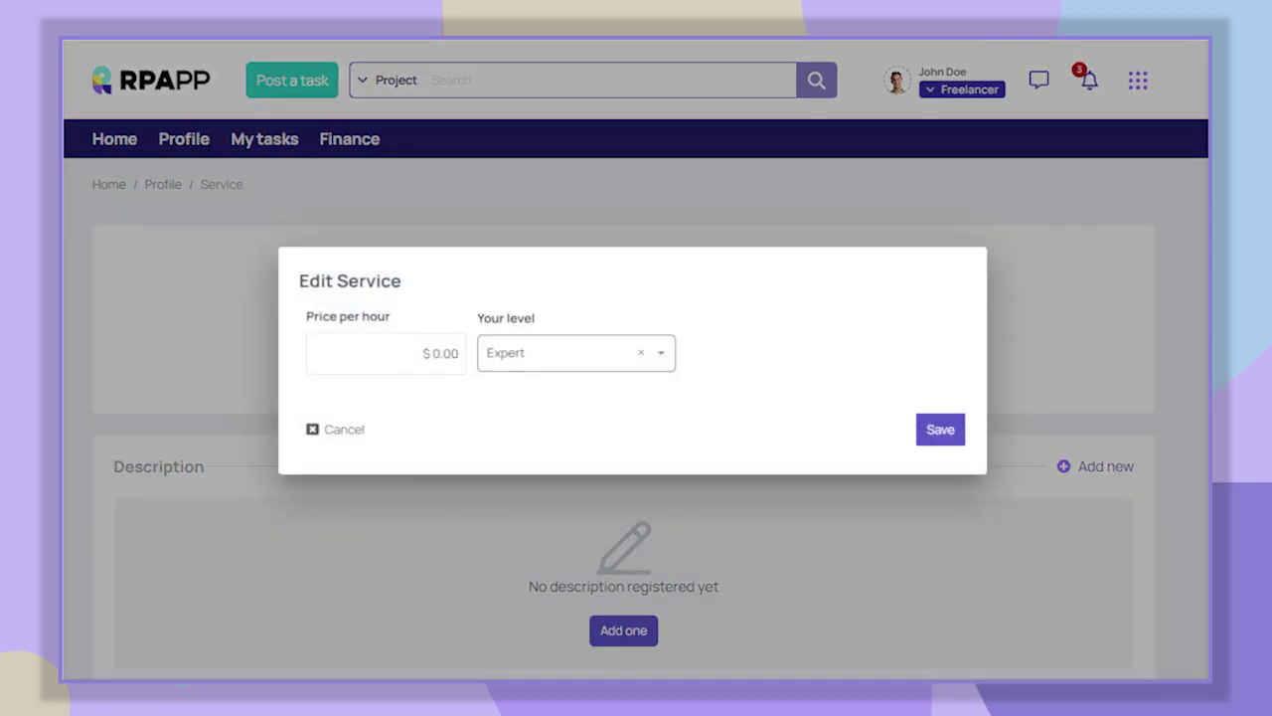
- Change the RPA Developer hourly price to US$ 35.00 and save it
double_click(435, 352)
text(35)
click(940, 429)
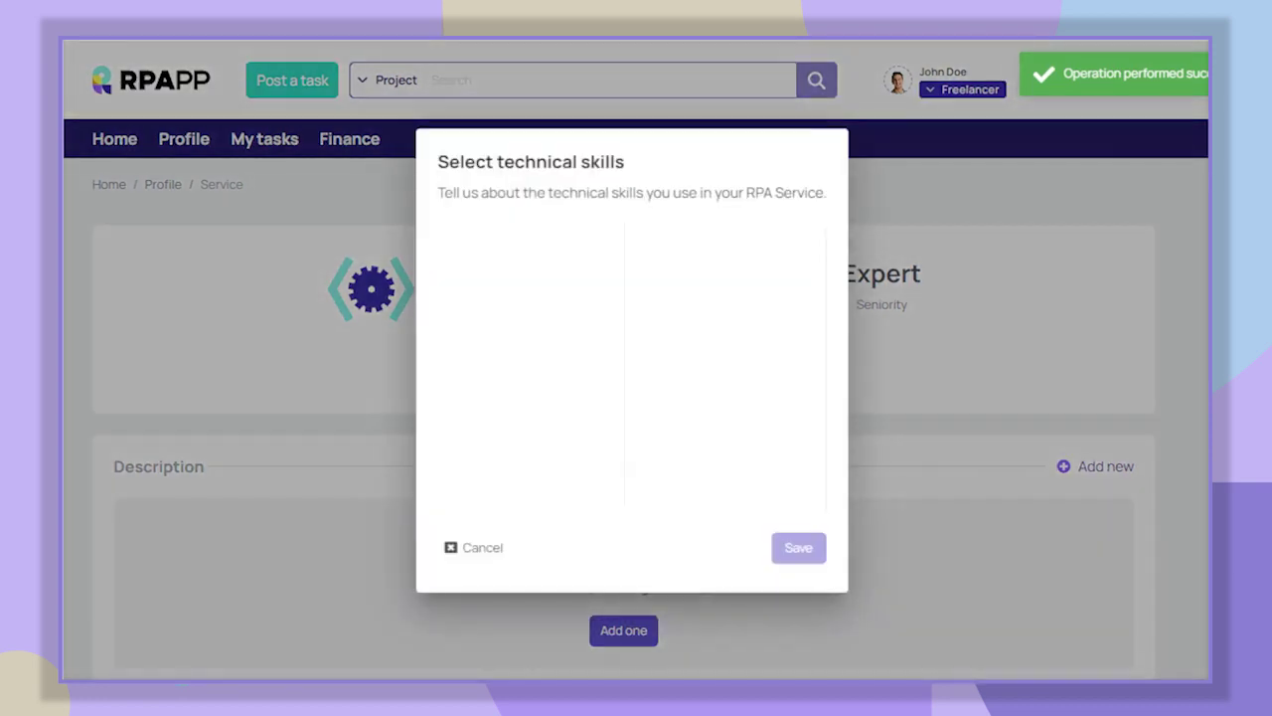
- Add the Agile Development, AI, API Development and ChatGPT skills to the service and save them
scroll(520, 358, down, 3)
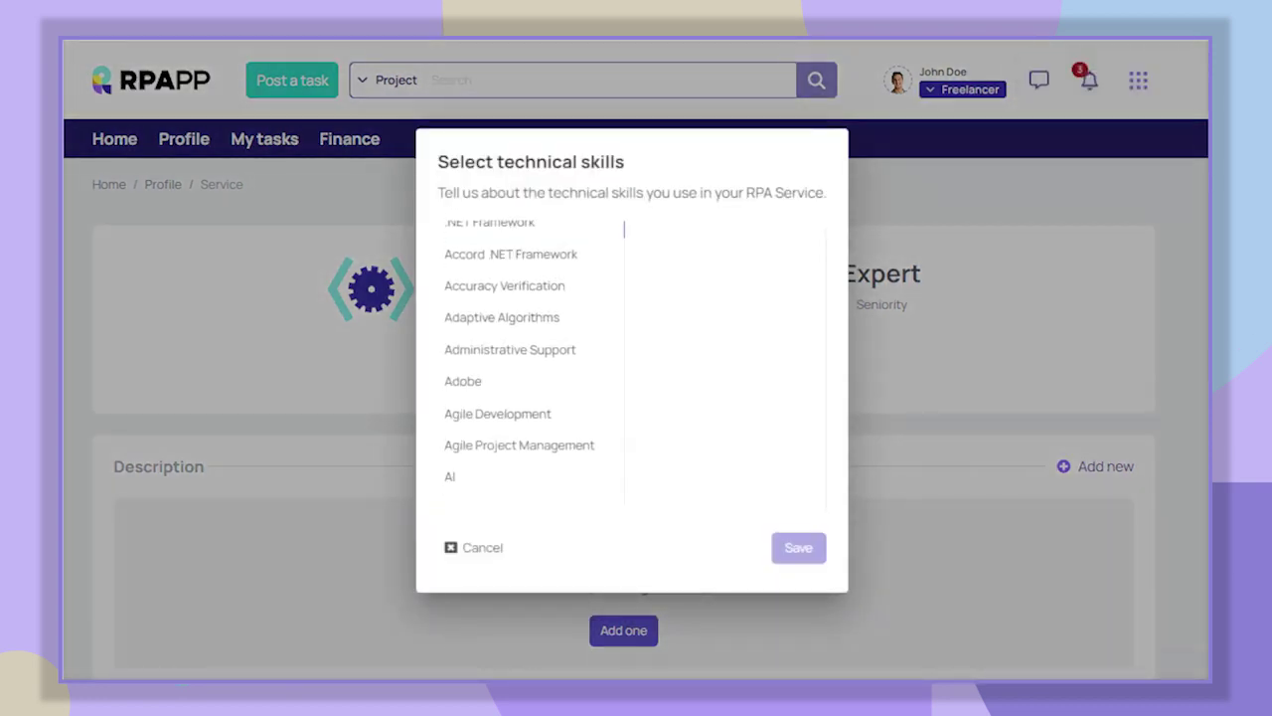
click(497, 369)
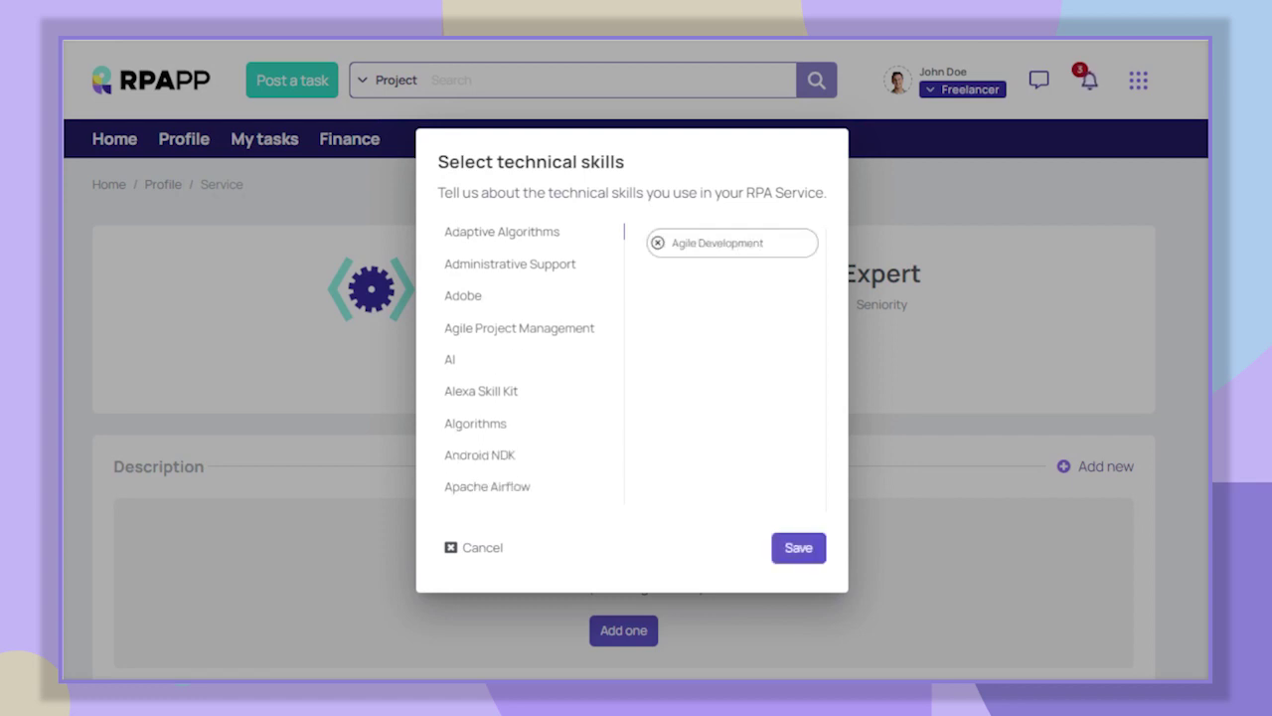
click(450, 372)
scroll(520, 368, down, 3)
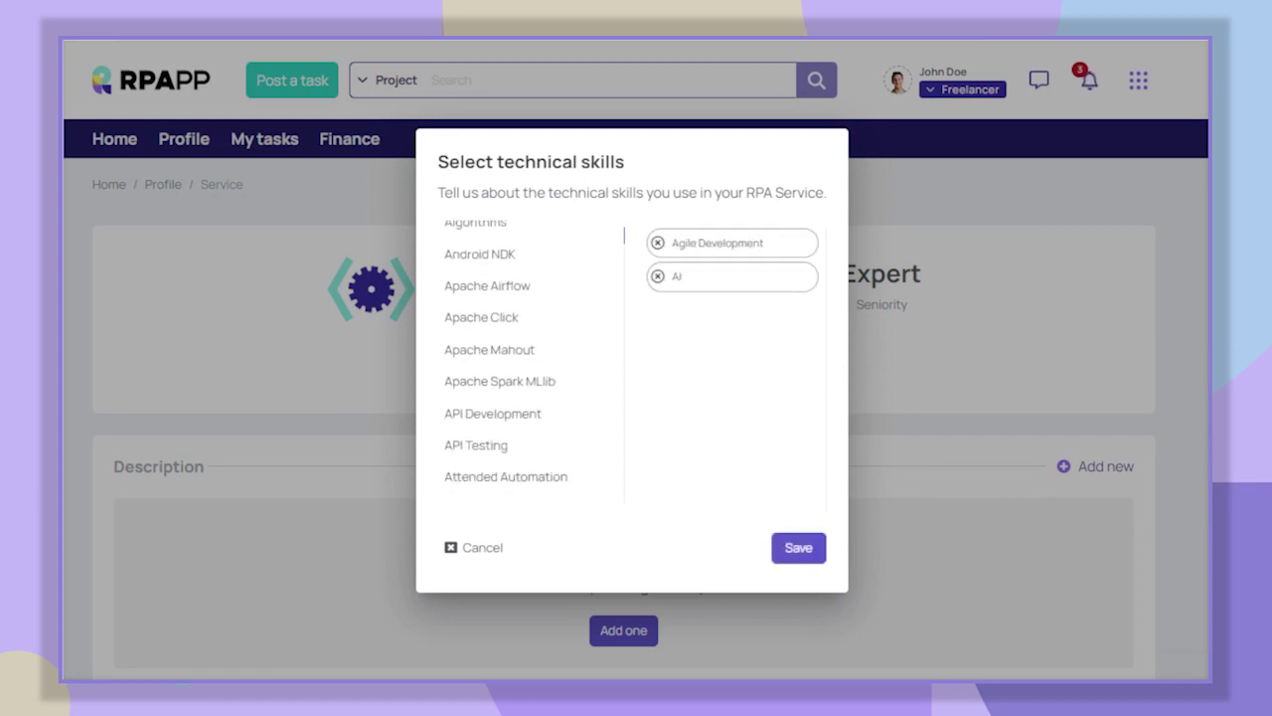
click(492, 423)
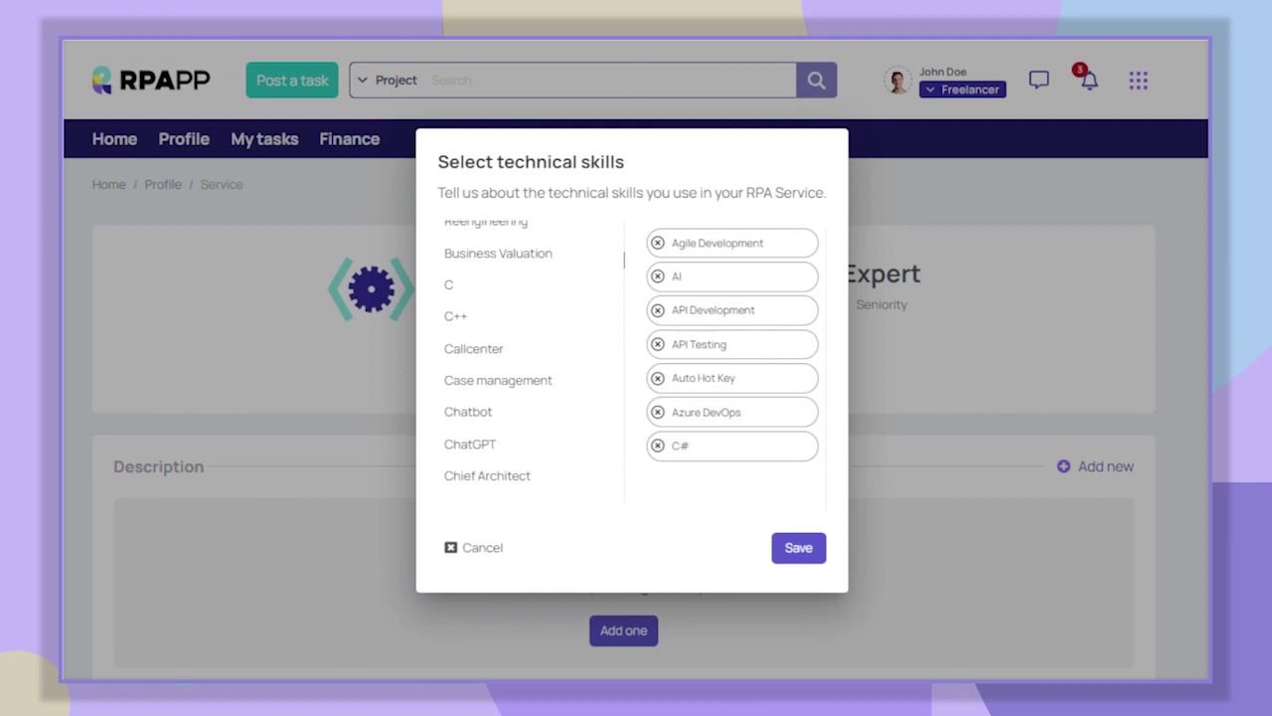
click(470, 444)
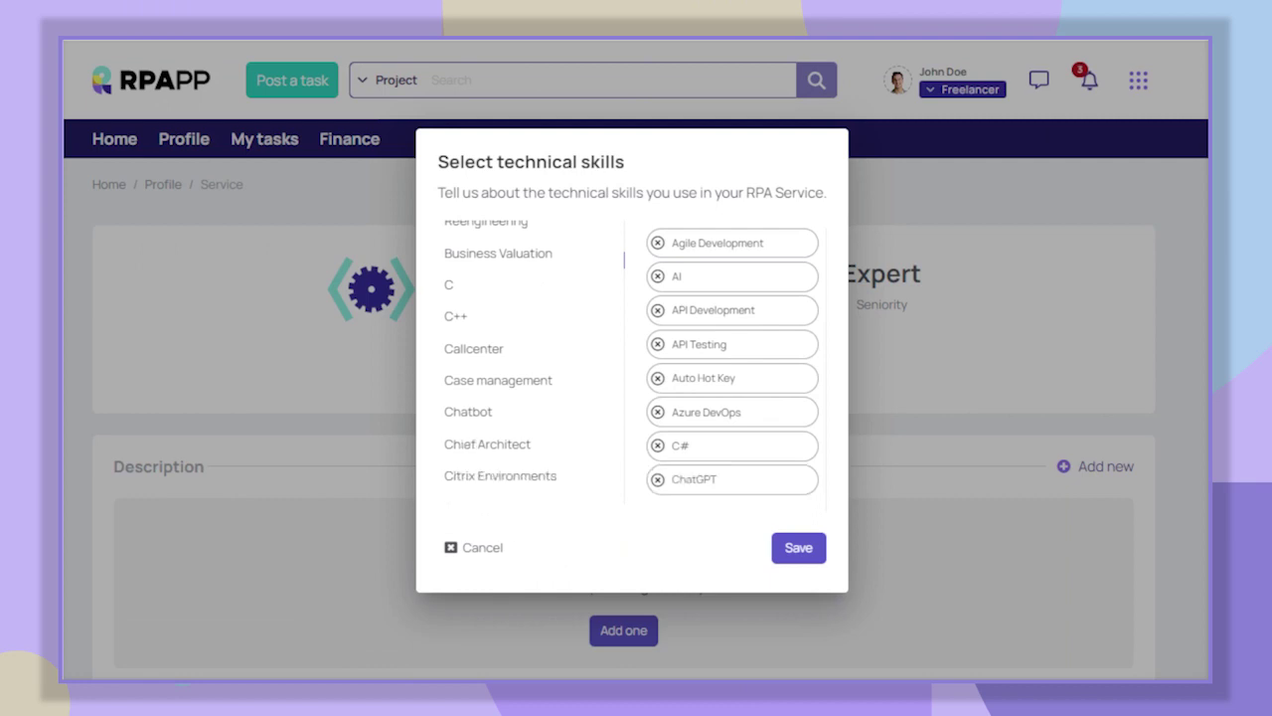
click(805, 552)
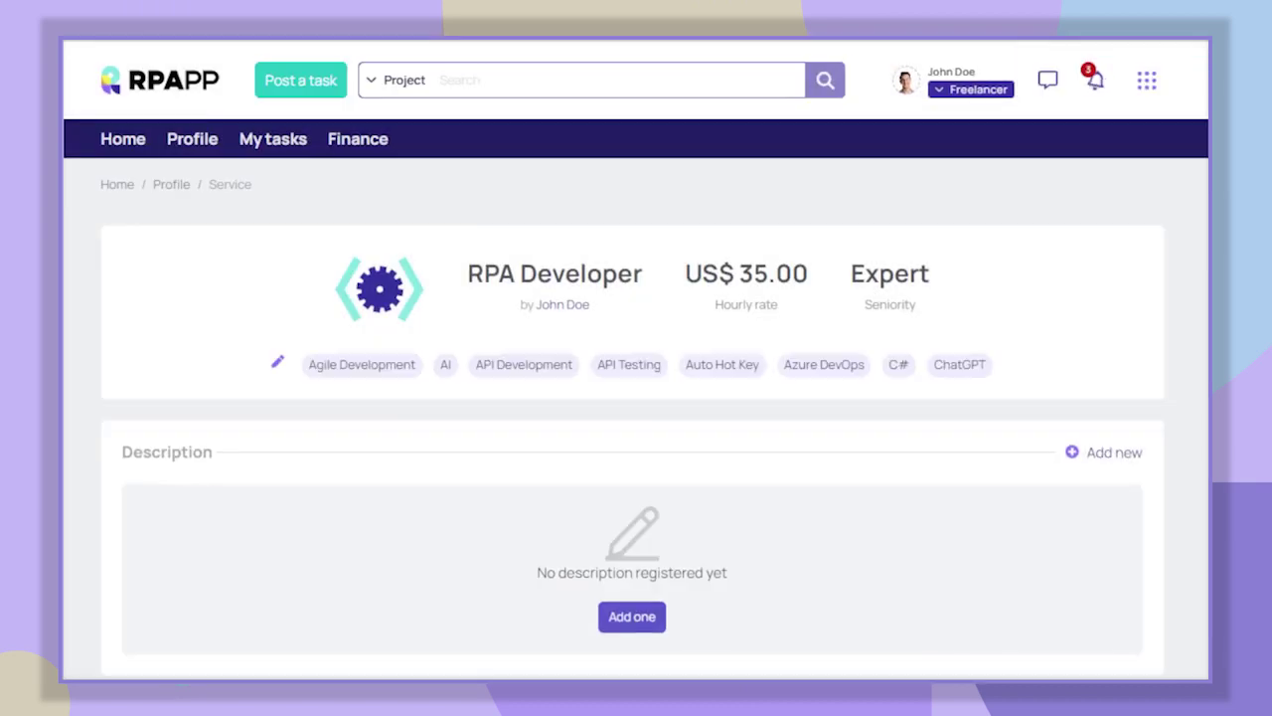
- Scroll through the service's empty Description, deliverables and Portfolio sections, then back up
scroll(636, 397, down, 2)
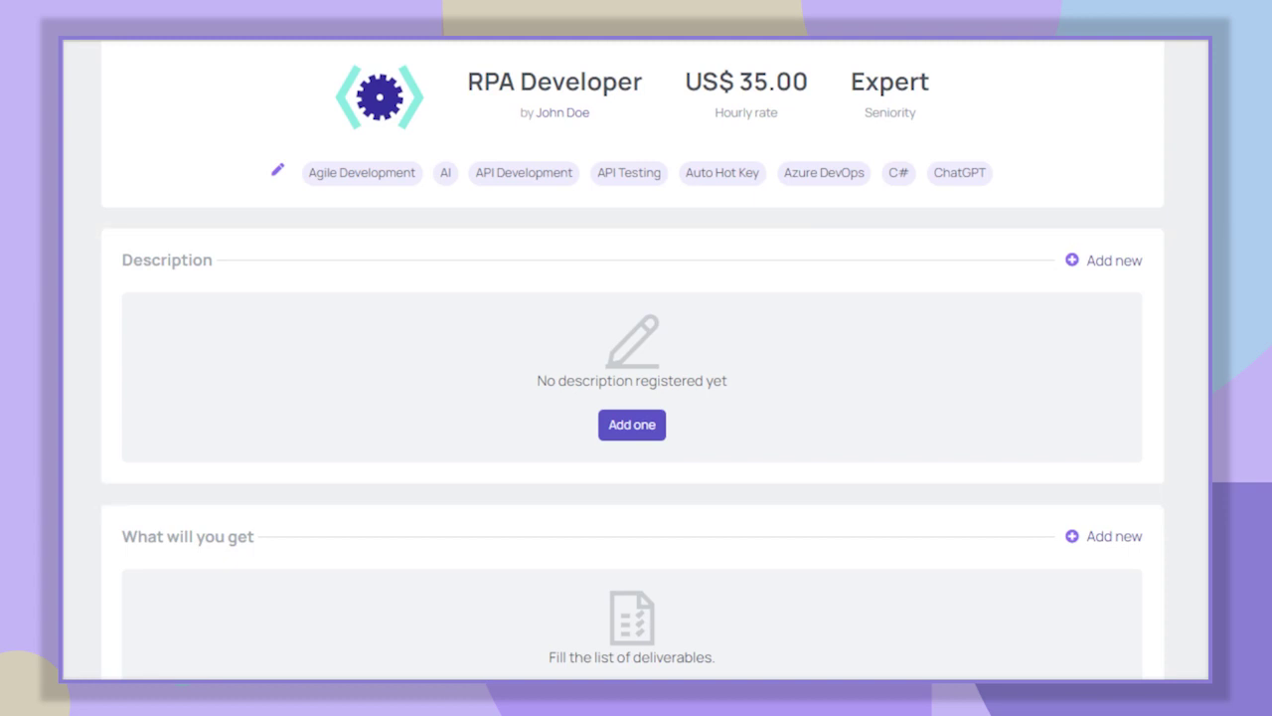
scroll(636, 397, down, 2)
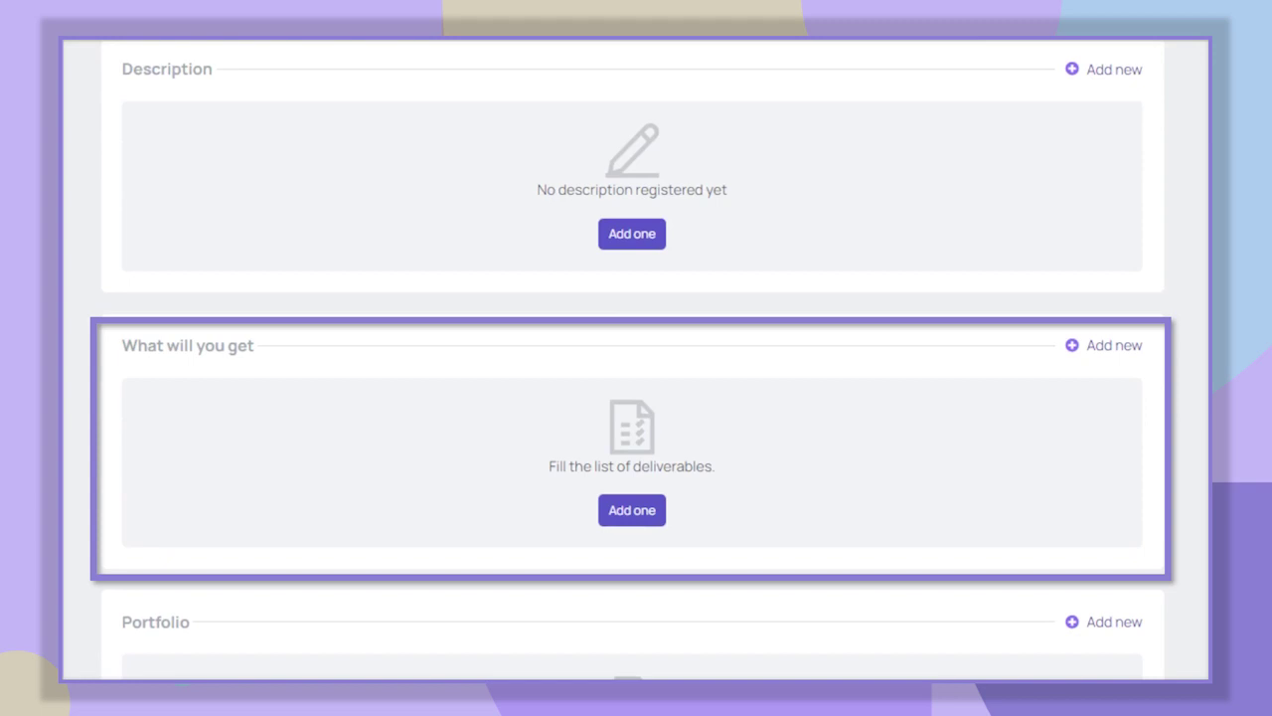
scroll(636, 398, down, 2)
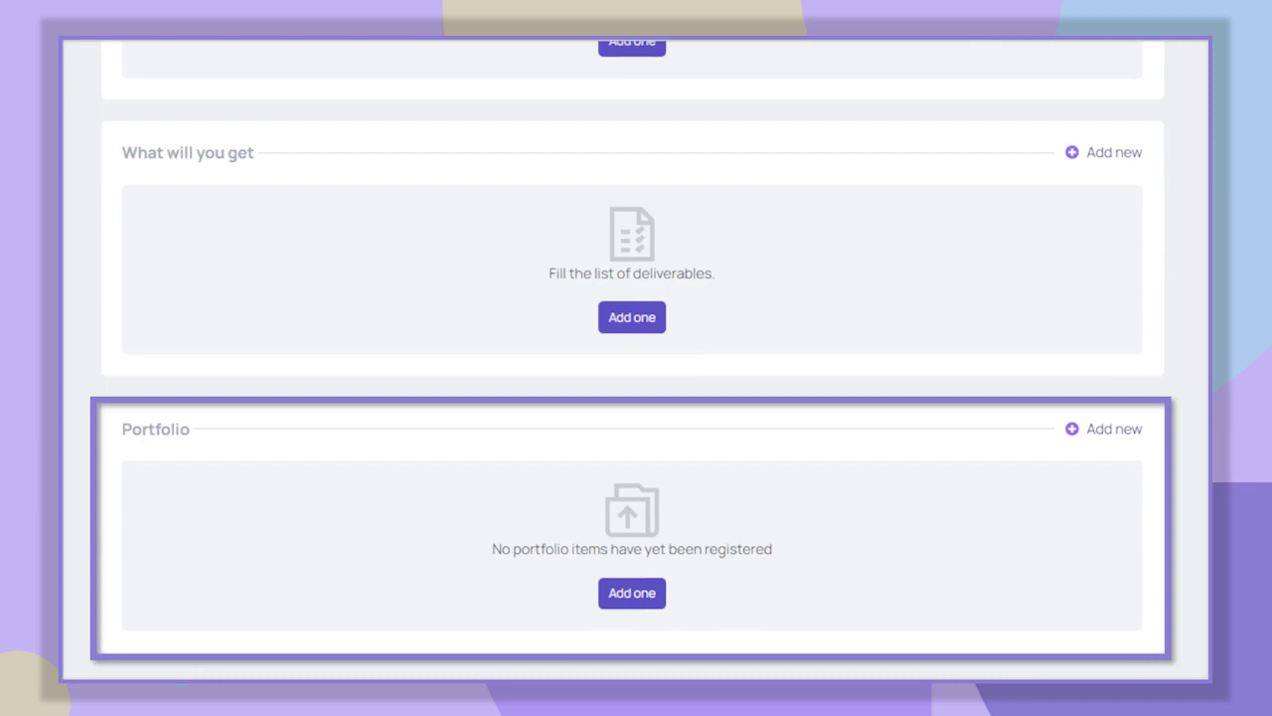
scroll(636, 357, up, 6)
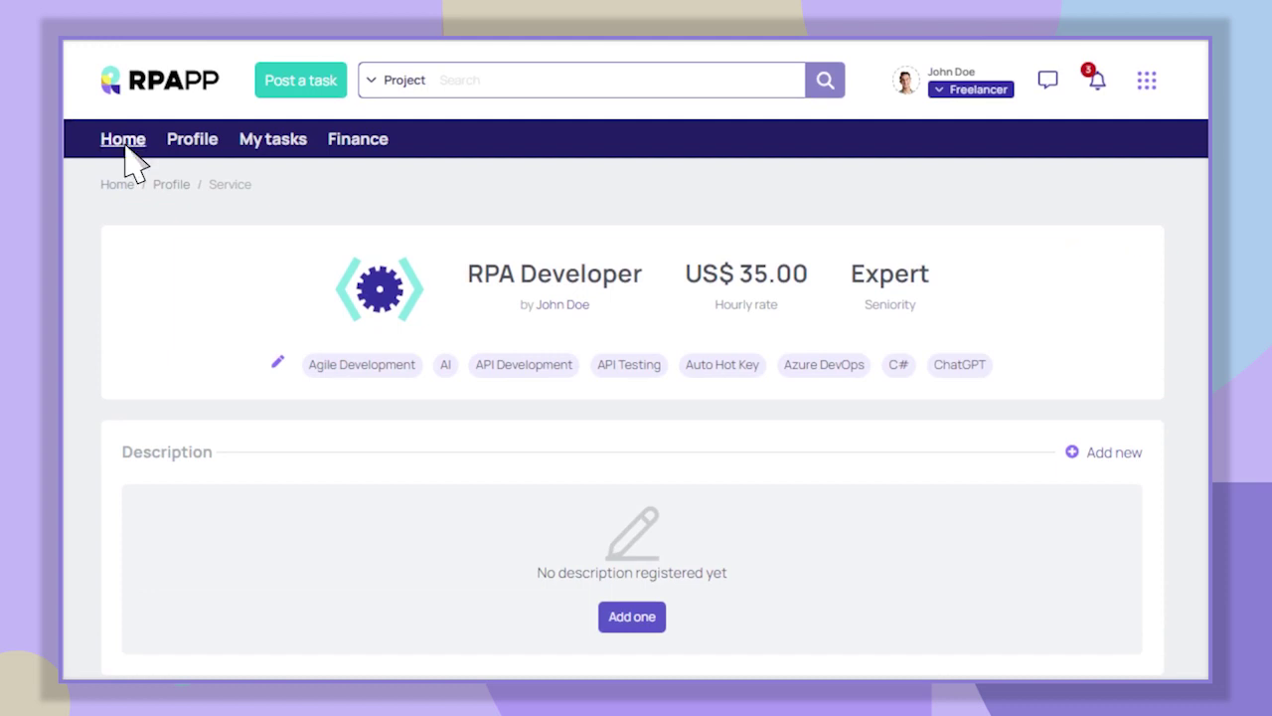
- Start the 'Invite 3 contacts' to-do from the Home dashboard and bring up the invitation form
click(124, 140)
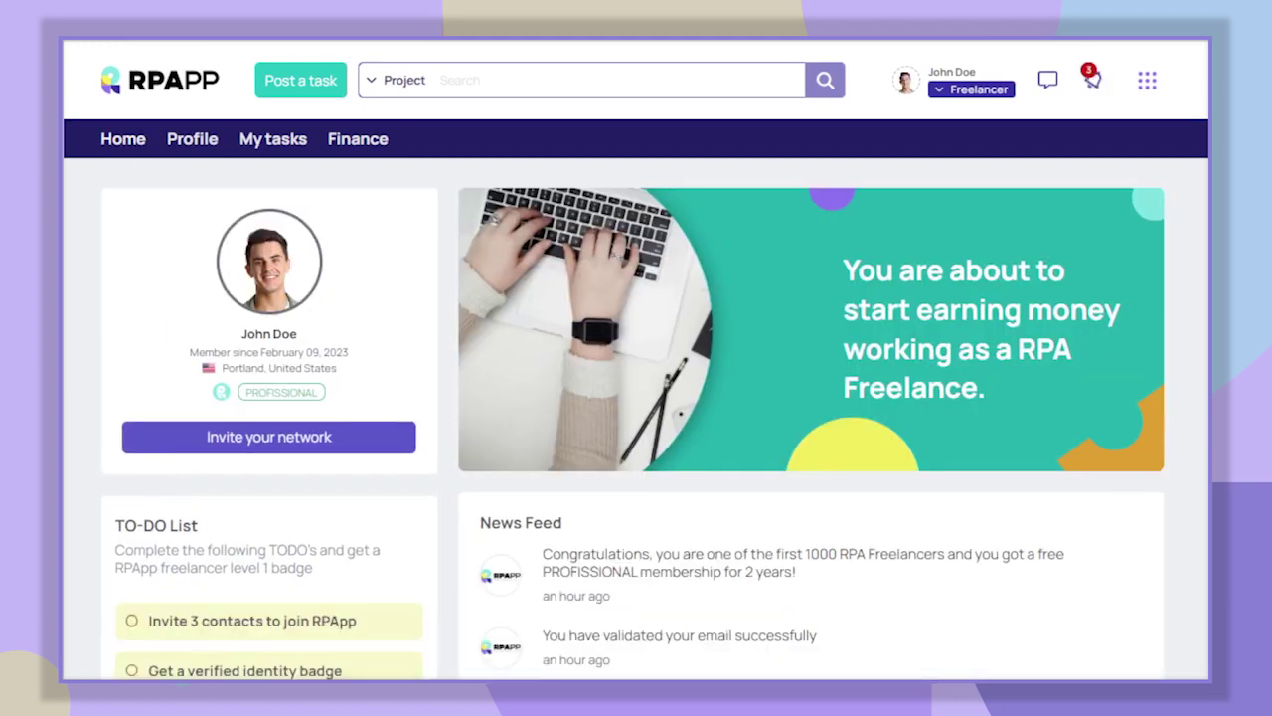
scroll(636, 398, down, 1)
scroll(636, 397, down, 4)
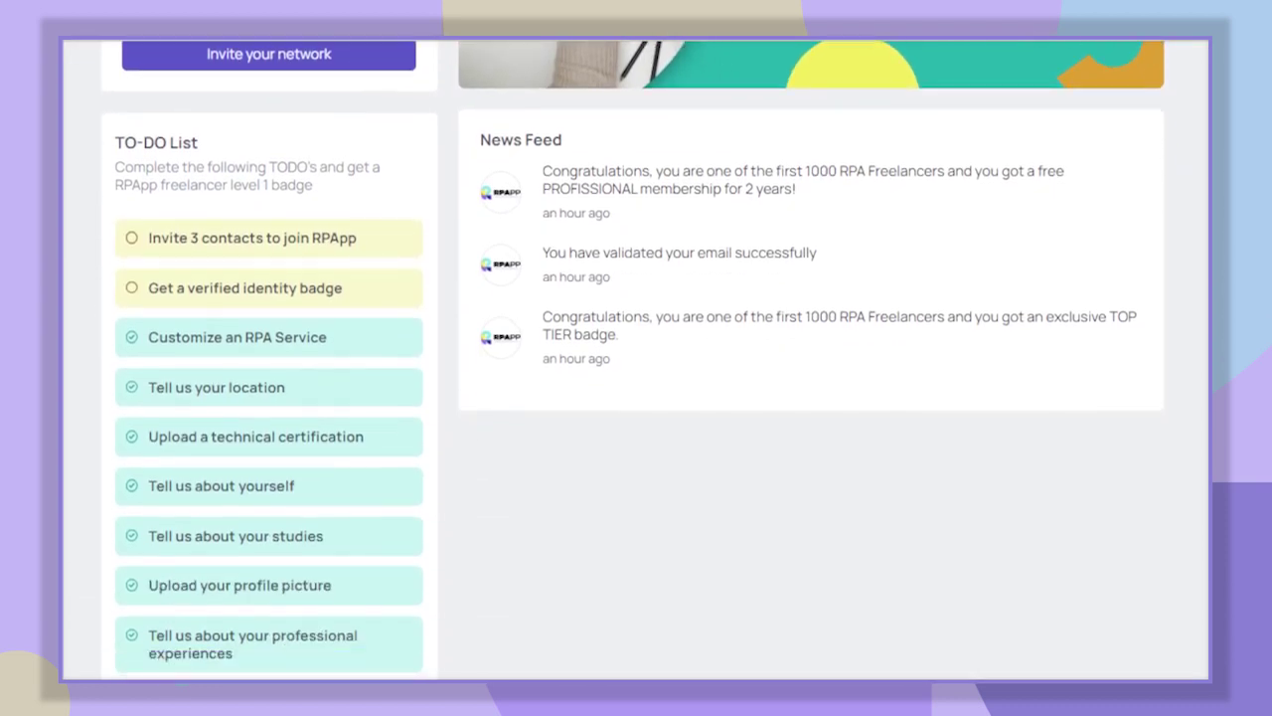
scroll(636, 397, down, 1)
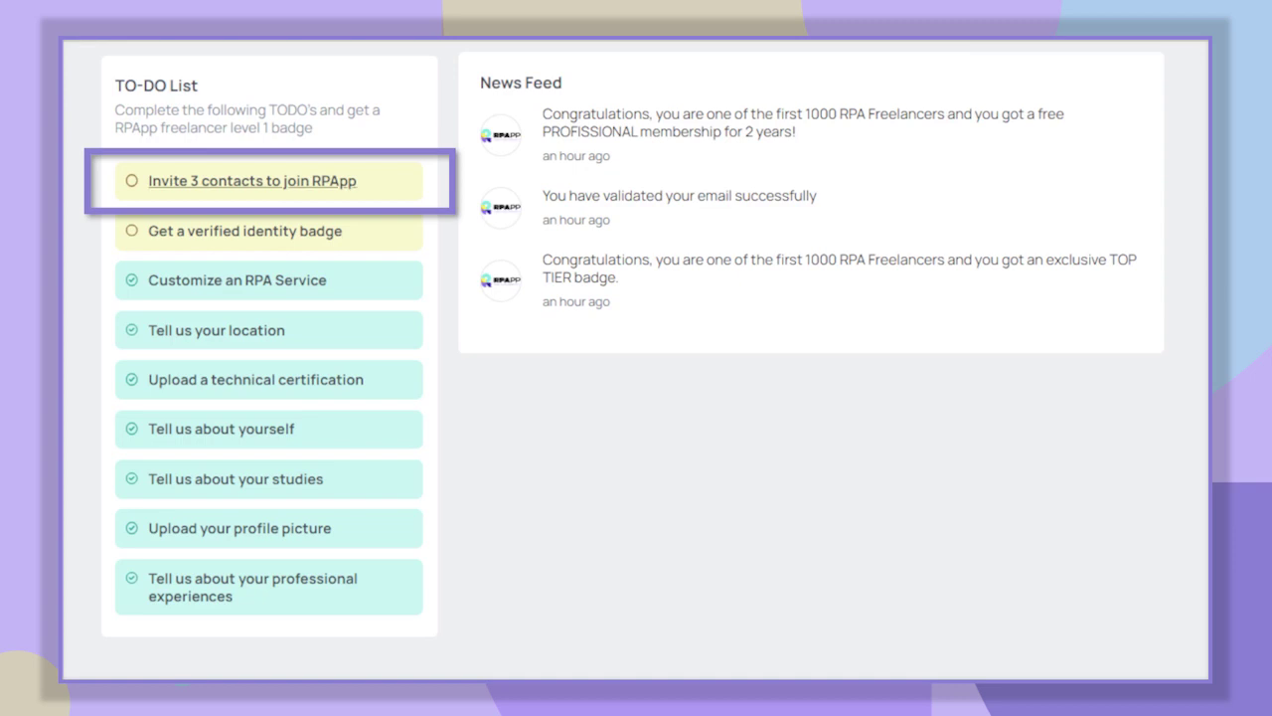
click(377, 177)
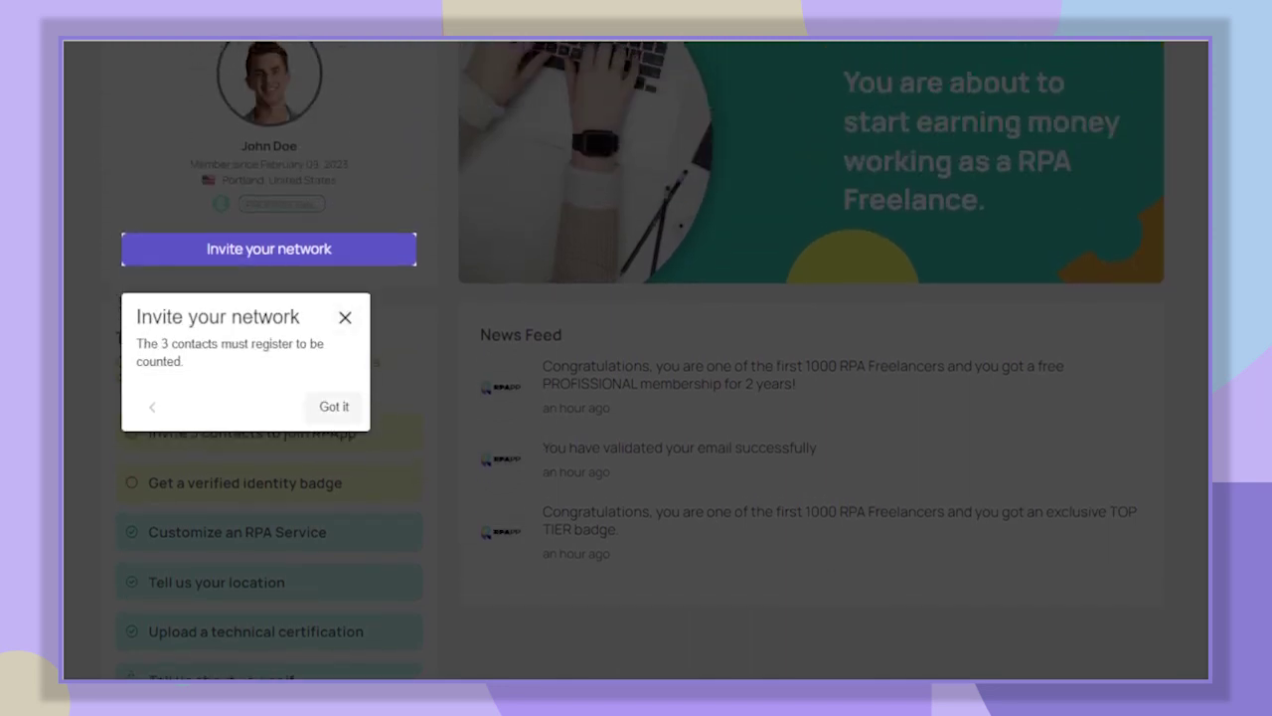
click(334, 406)
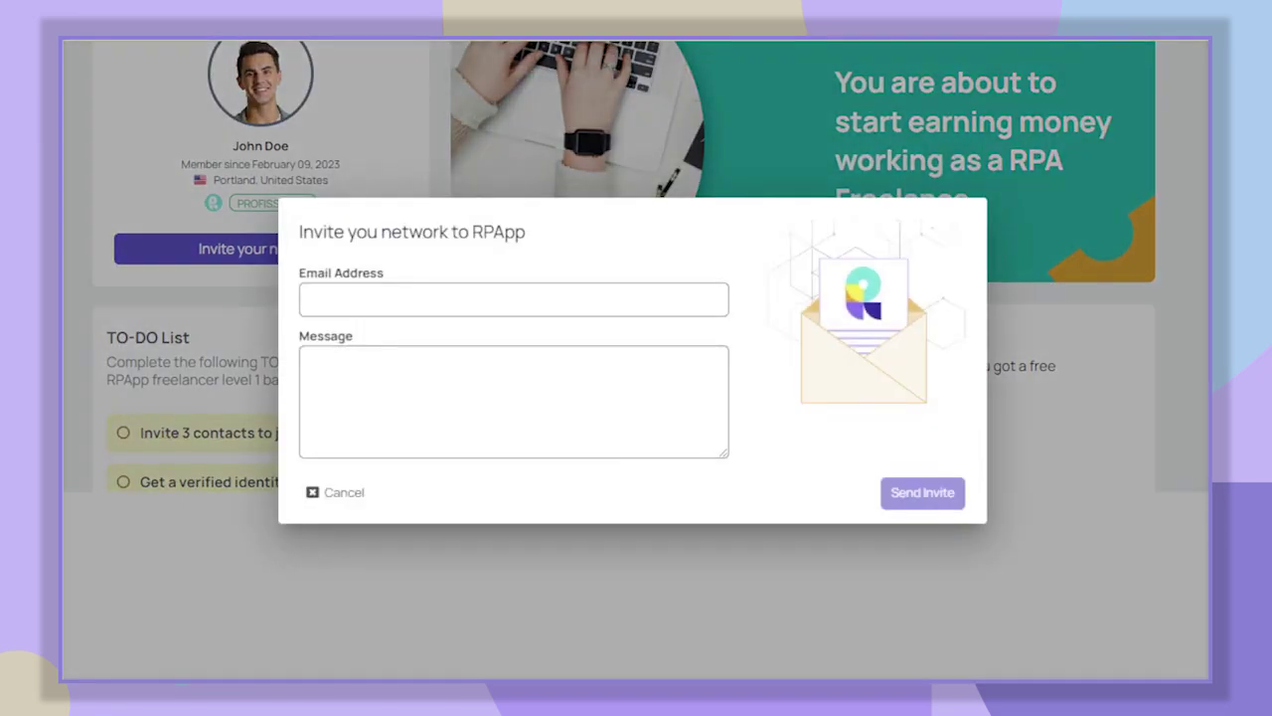
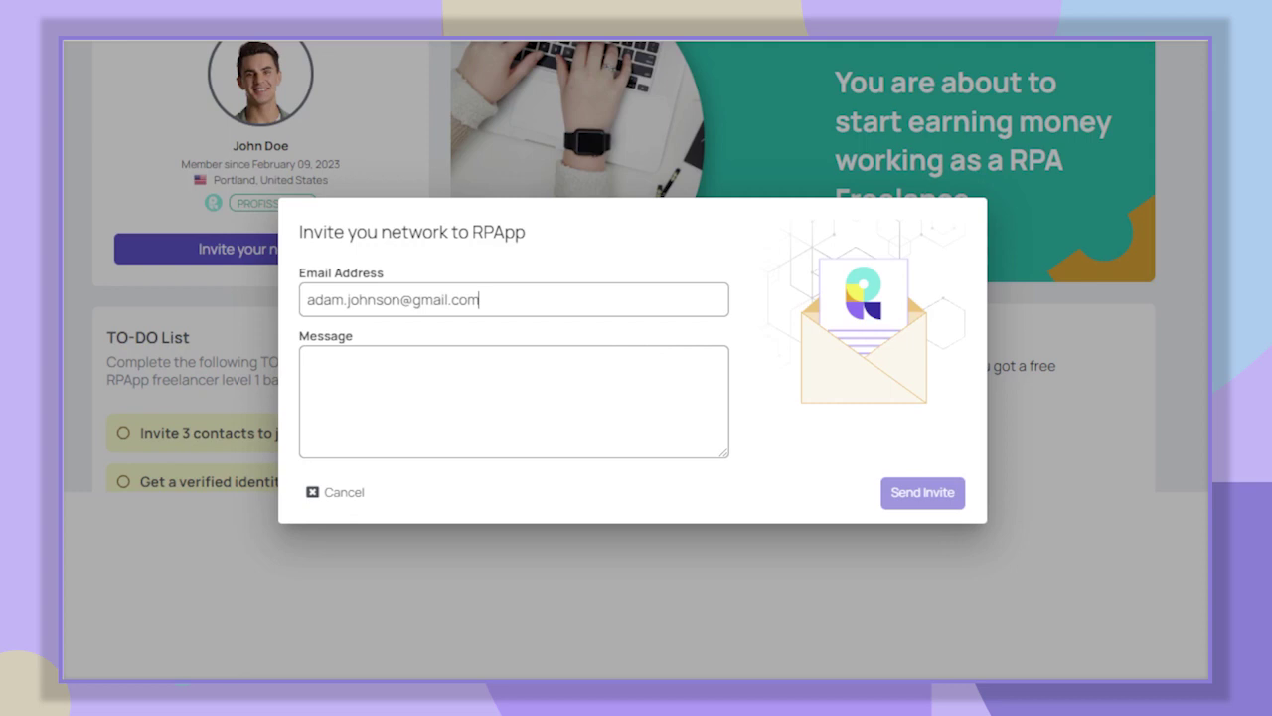
- Send an invite to a contact's e-mail calling RPApp a new marketplace for RPA freelancers
click(310, 361)
text(Hi Adam, I woul)
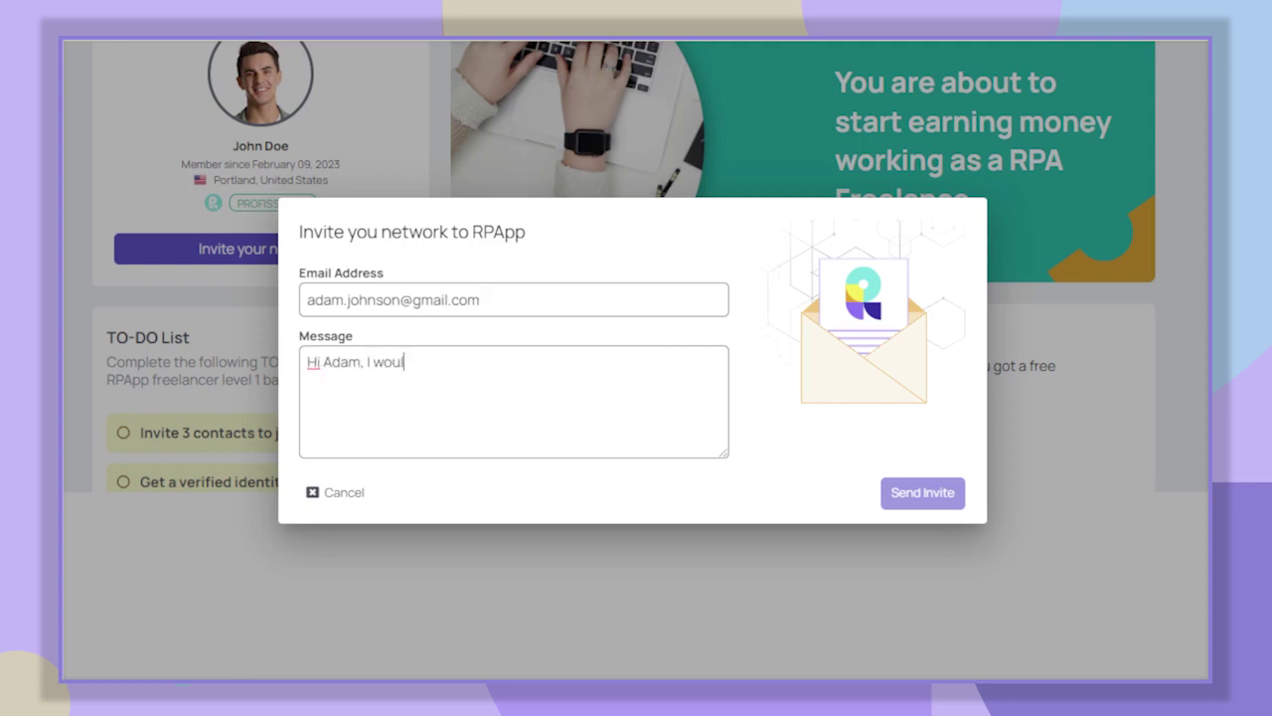
text(d like you to join RPApp)
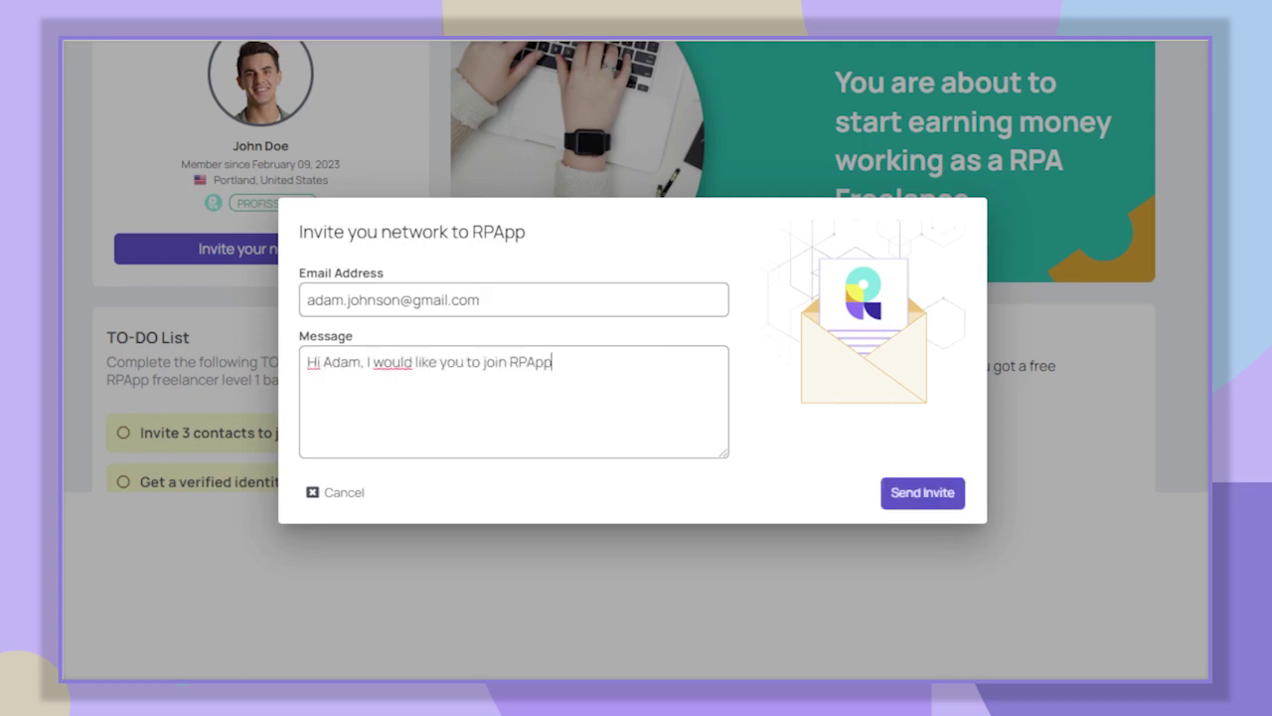
text( is a new Marketplace for RPA freelancers)
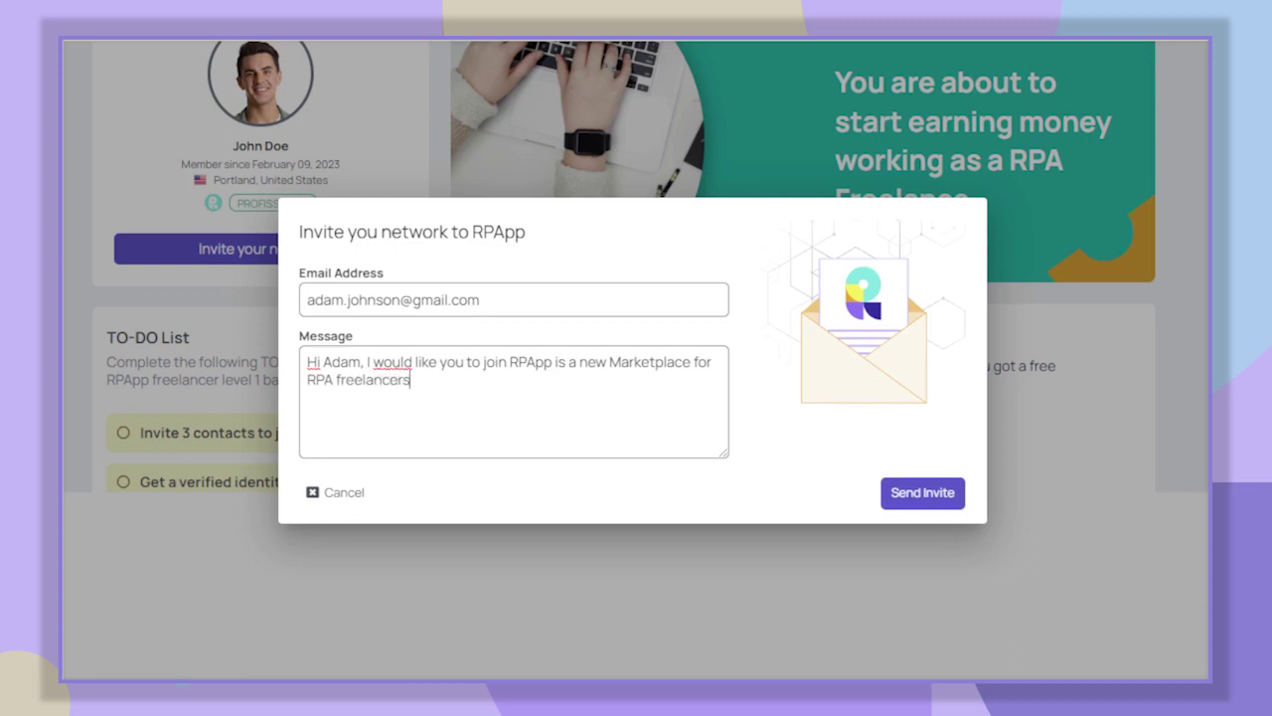
text(.)
click(945, 498)
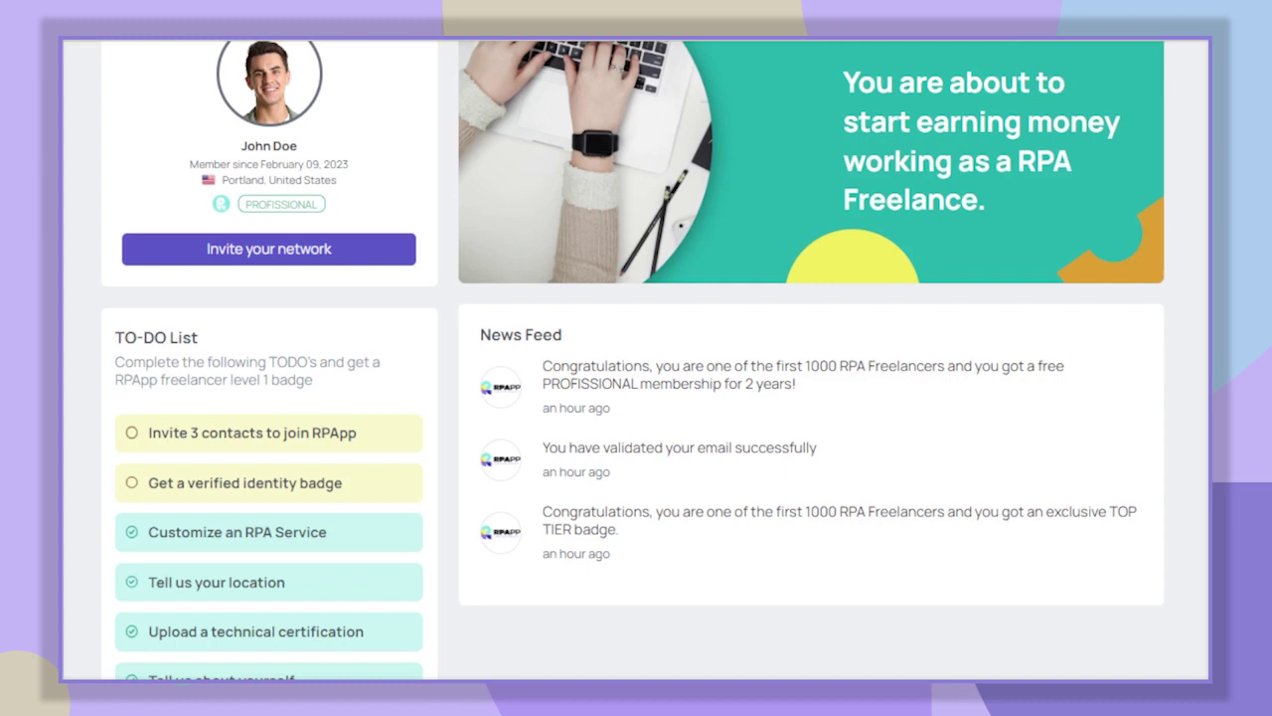
- Verify the phone number with the received code, raising the trust confidence score to 35%
scroll(636, 360, up, 2)
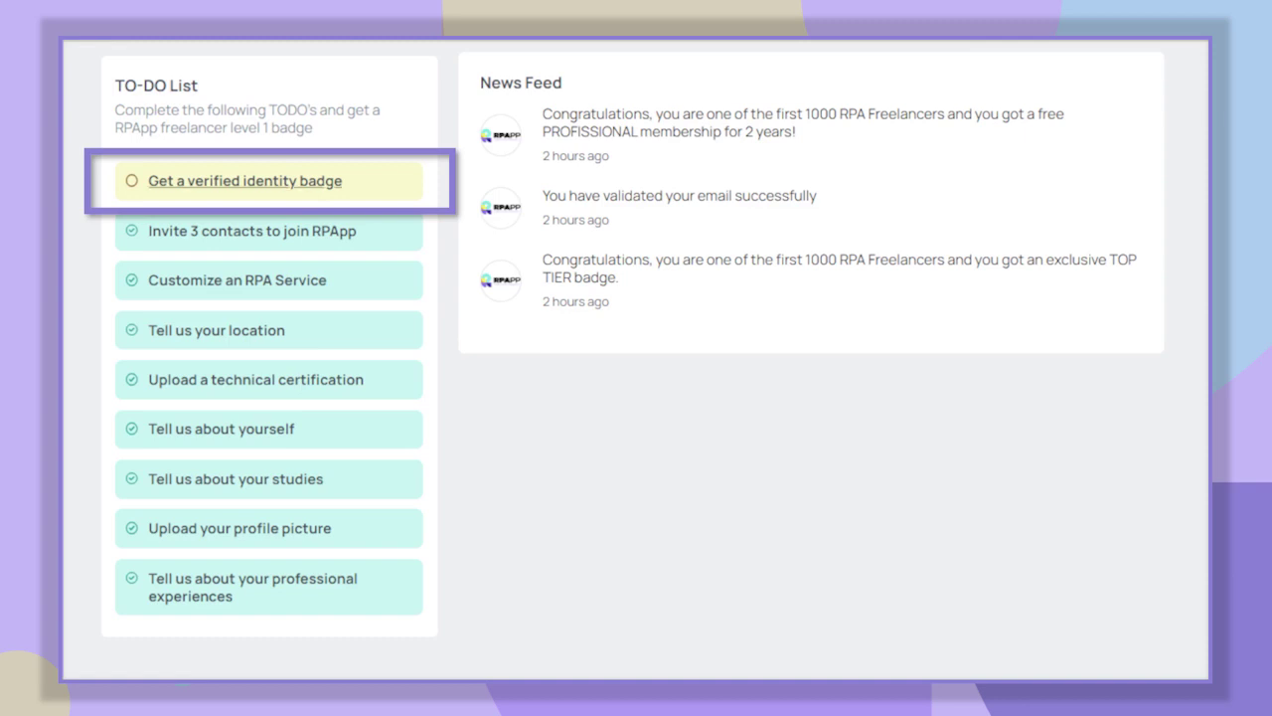
click(377, 180)
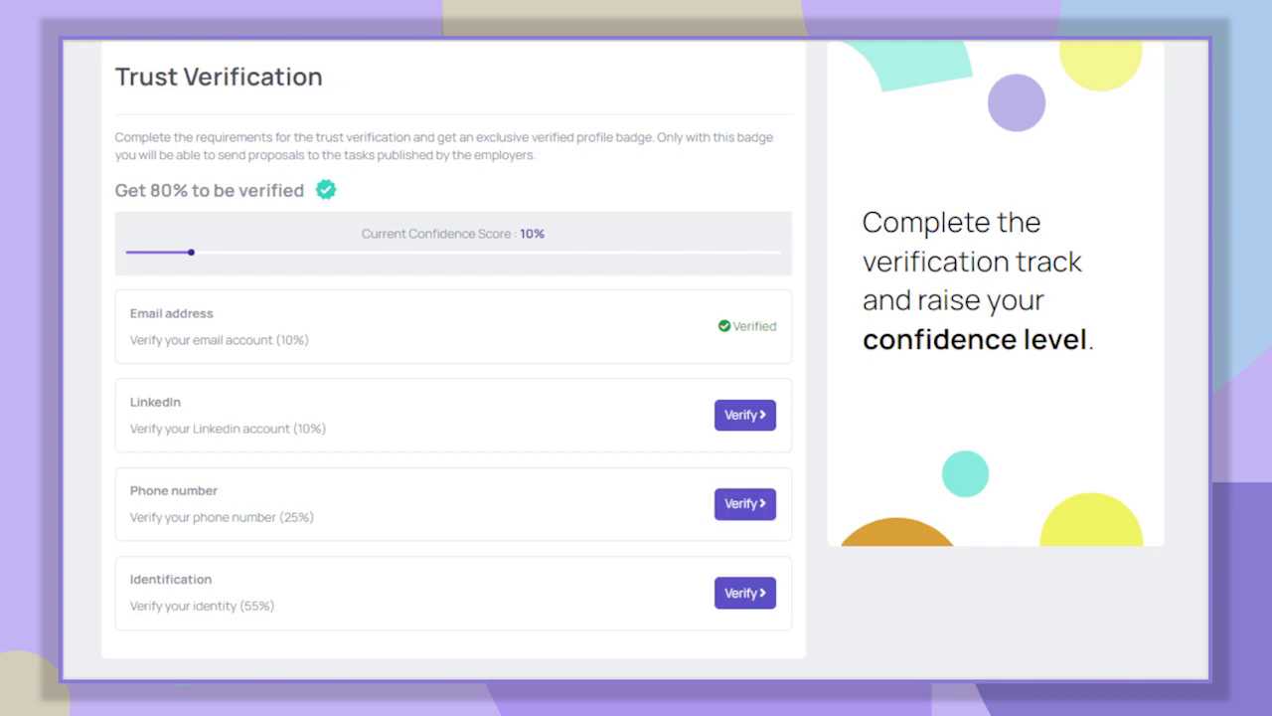
click(762, 507)
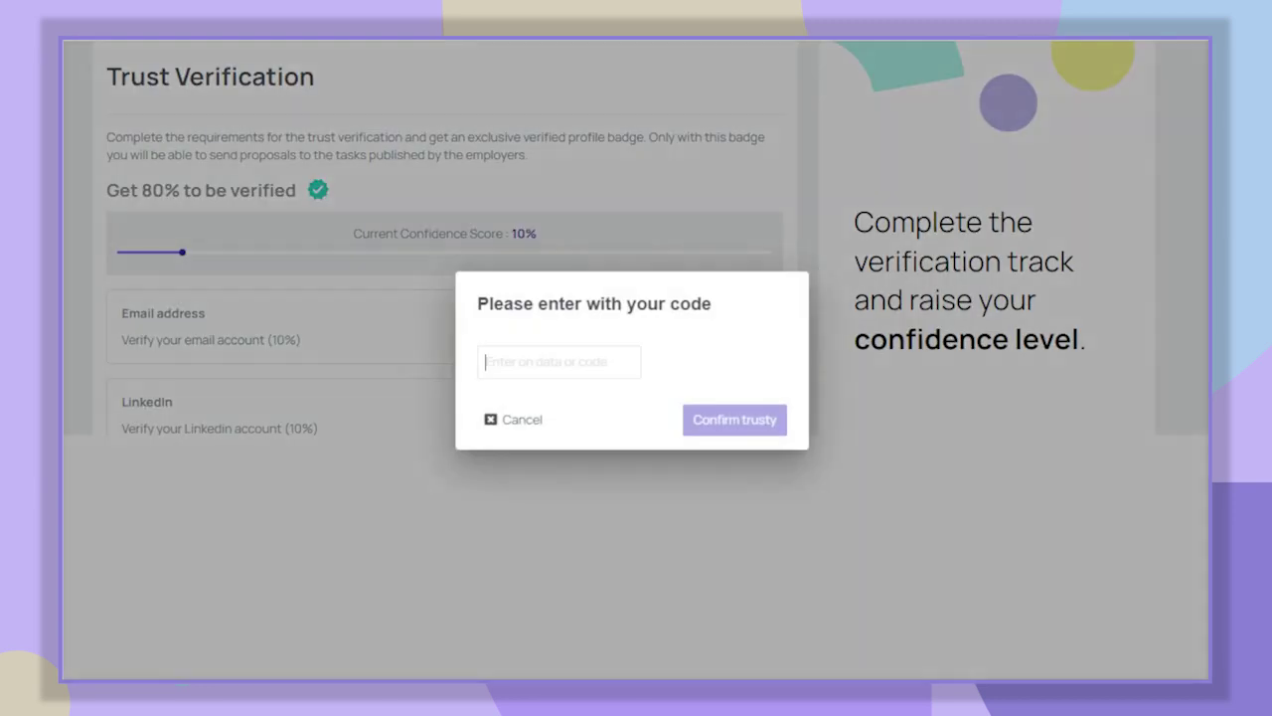
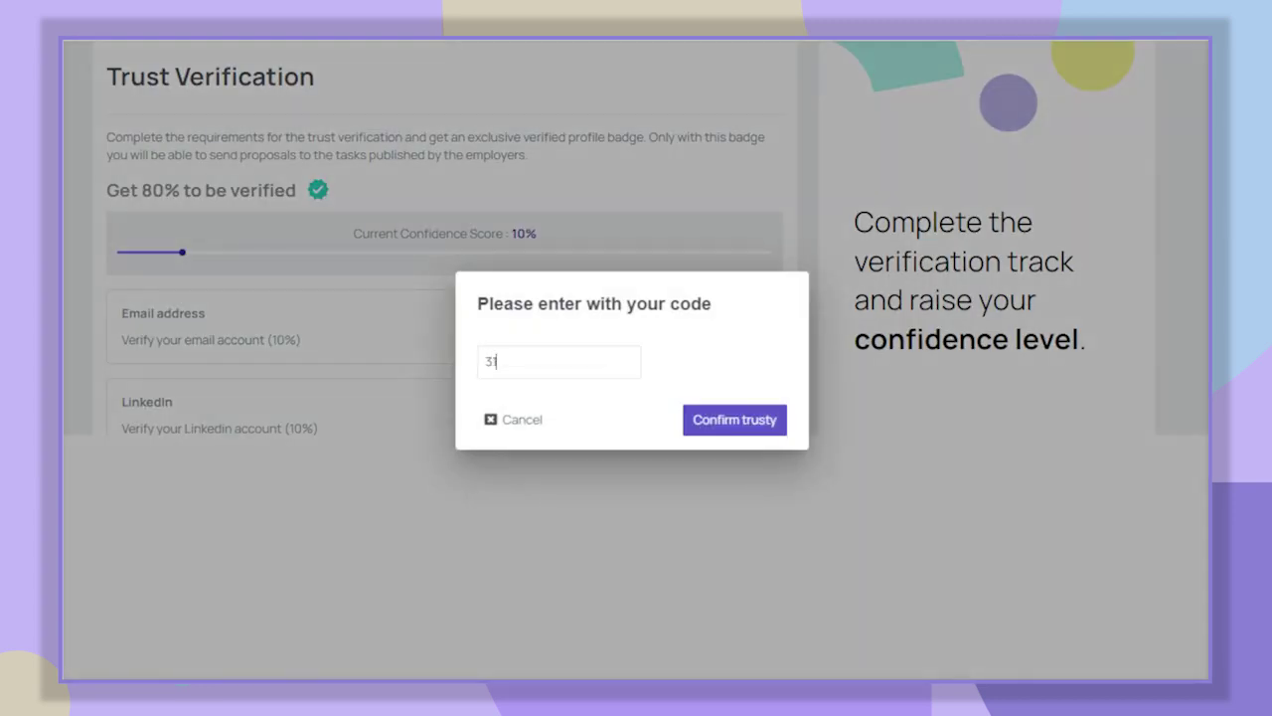
click(767, 423)
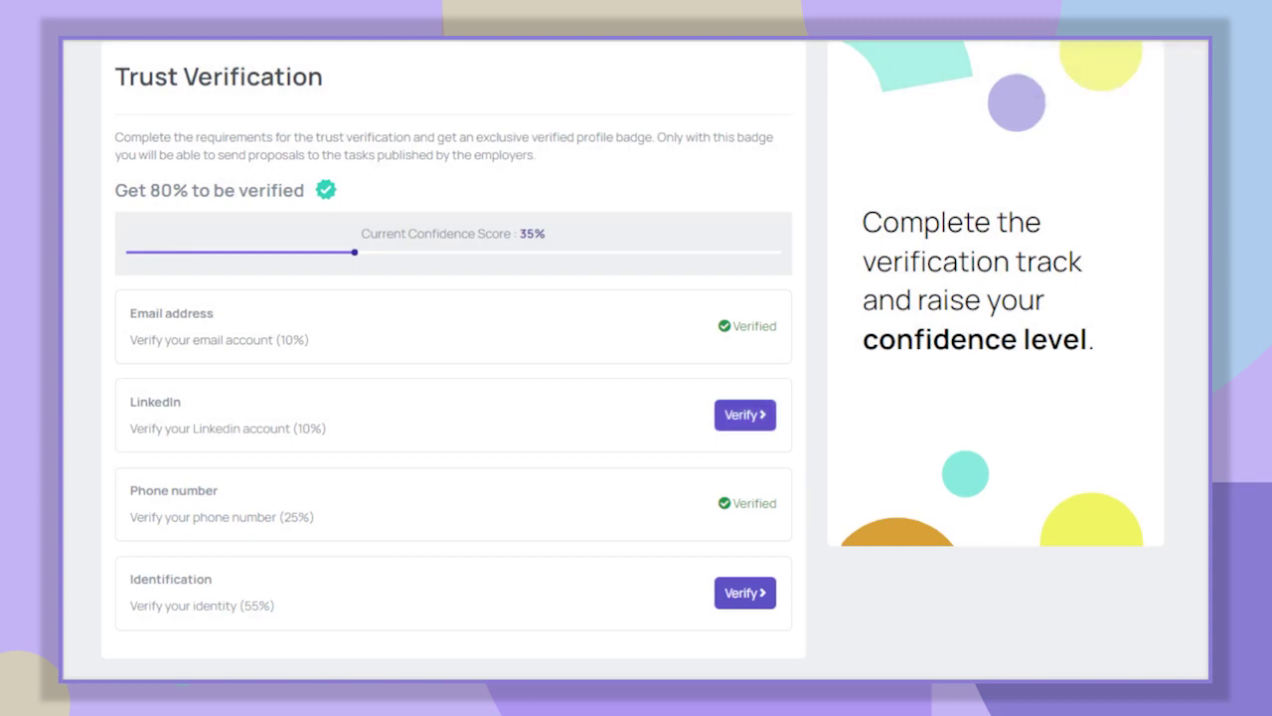
- Verify identity with a driver license front, back and selfie, lifting confidence to 90%
click(763, 594)
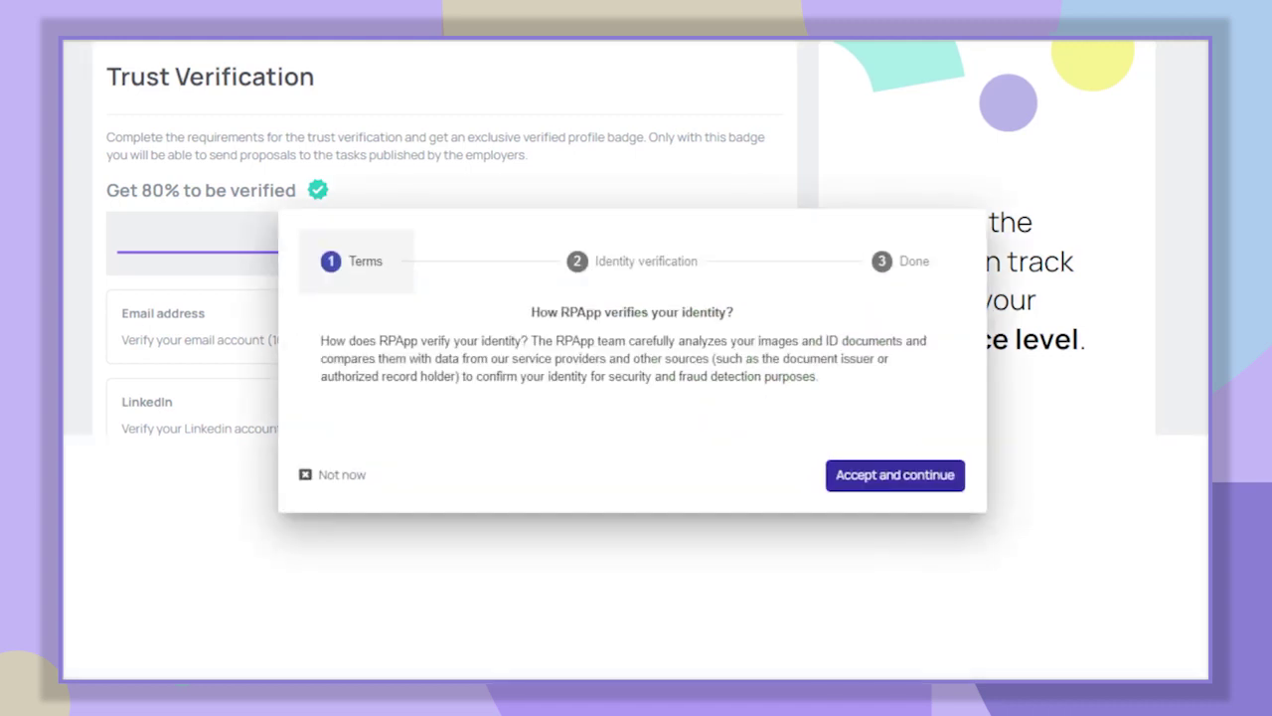
click(942, 482)
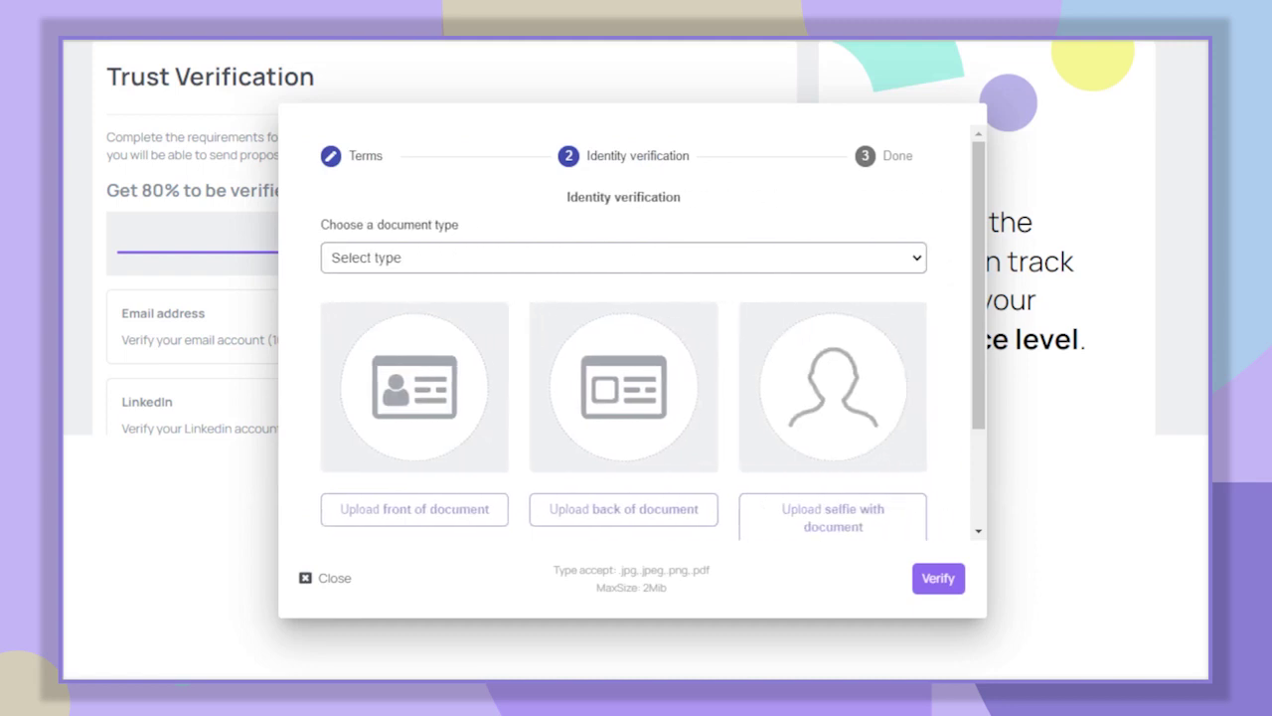
click(623, 258)
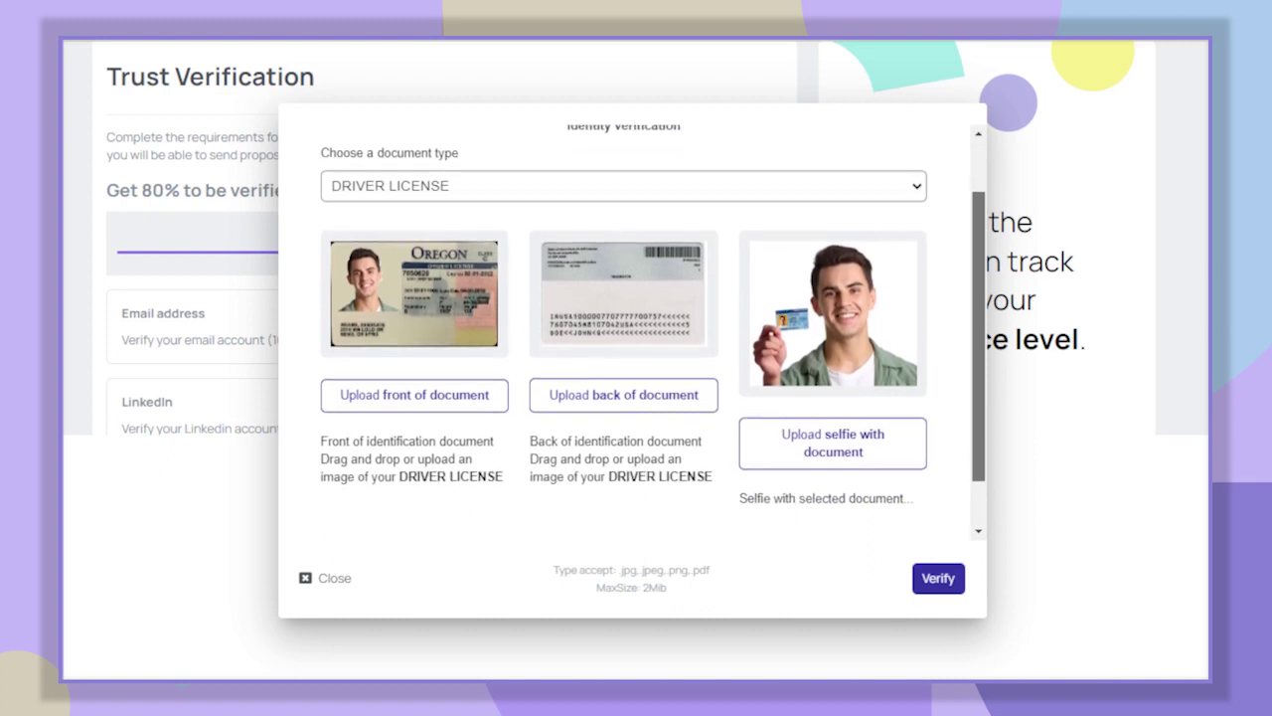
click(940, 580)
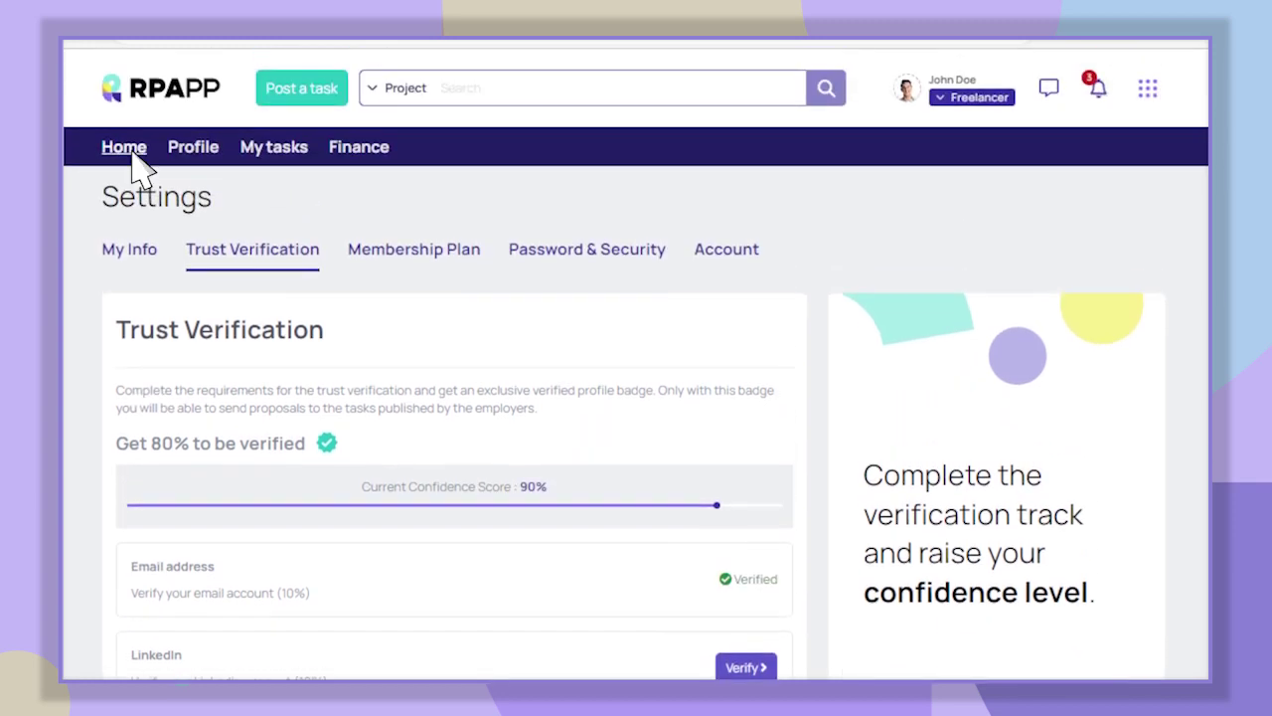
- Check the fully completed TO-DO list on Home, then view the profile's verified mark and level 1 badge
click(125, 149)
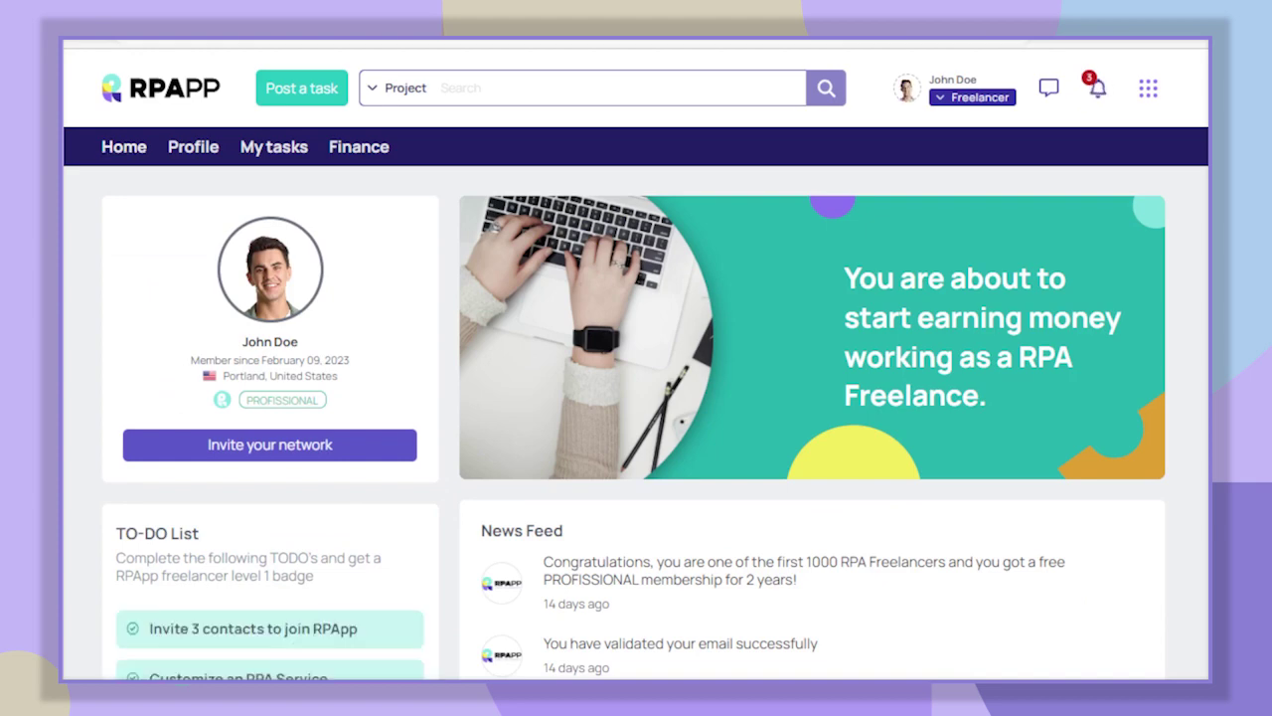
scroll(636, 397, down, 5)
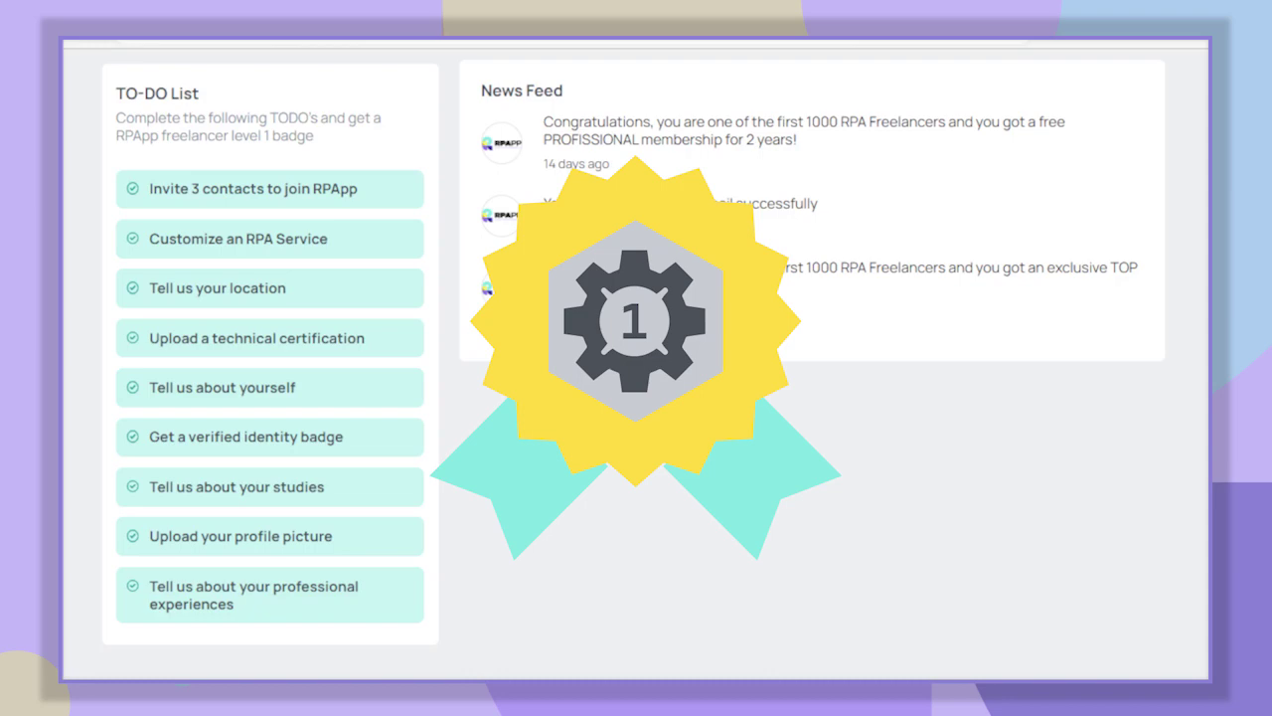
scroll(636, 397, up, 5)
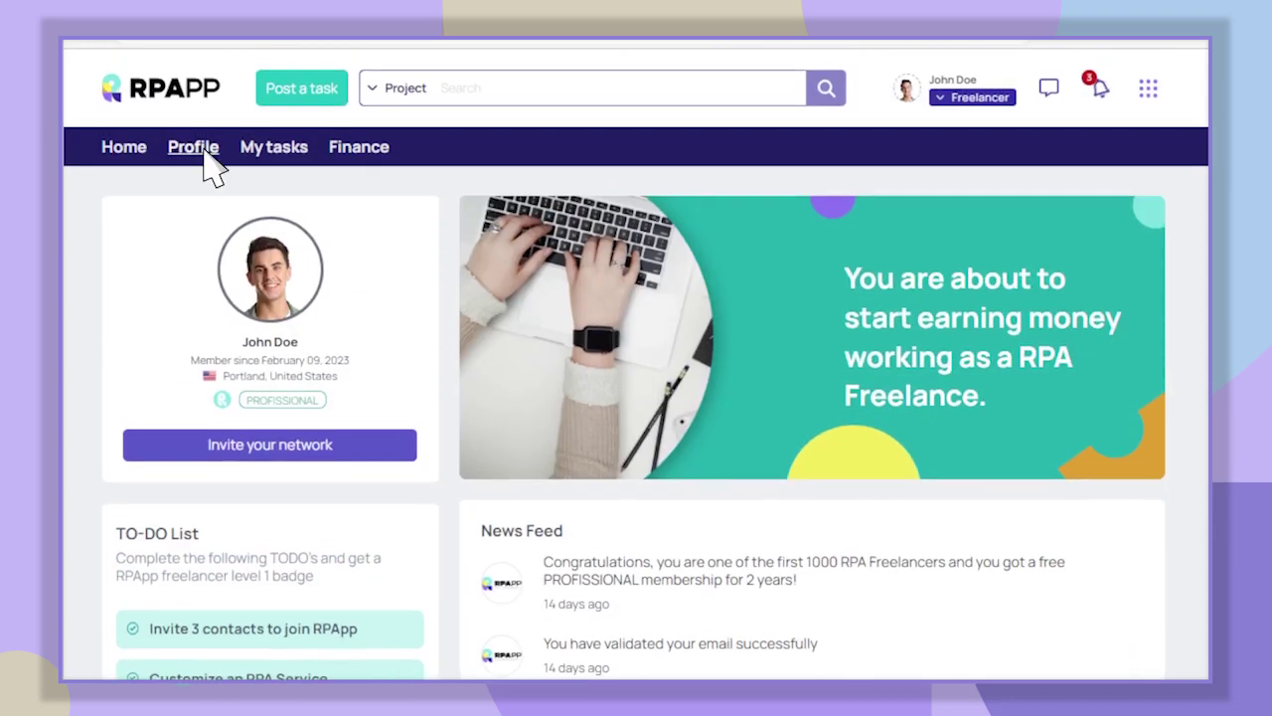
click(199, 149)
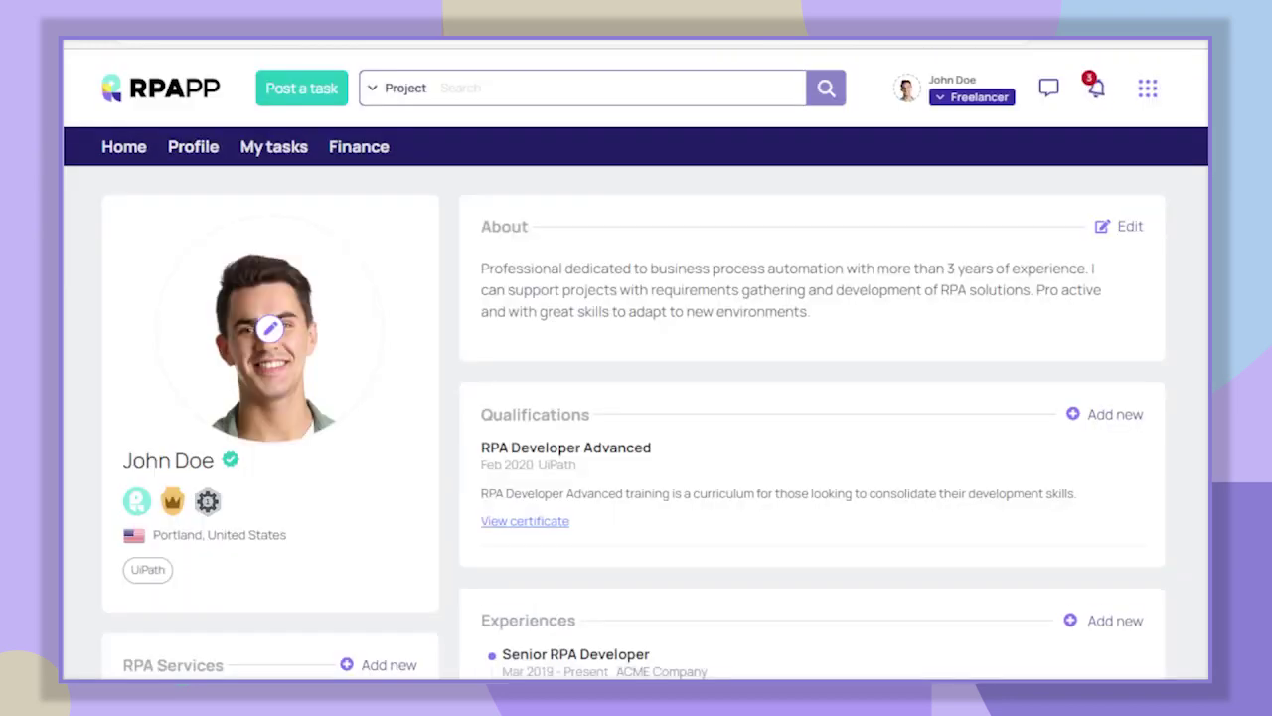